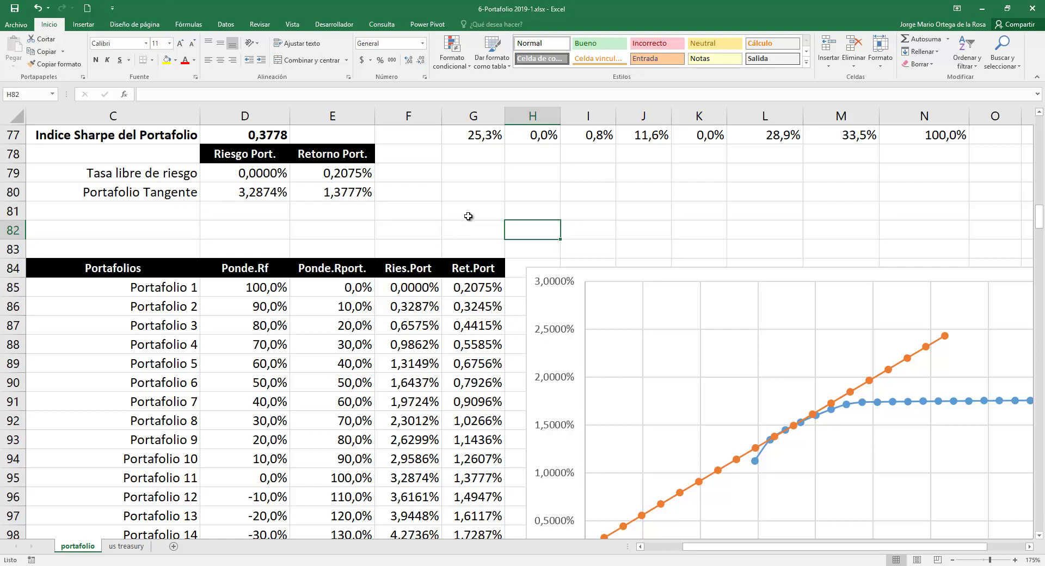
Step: Review the Sharpe index formula in D77 and keep it unchanged
{"action": "scroll", "coordinate": [469, 217], "scroll_direction": "up", "scroll_amount": 1}
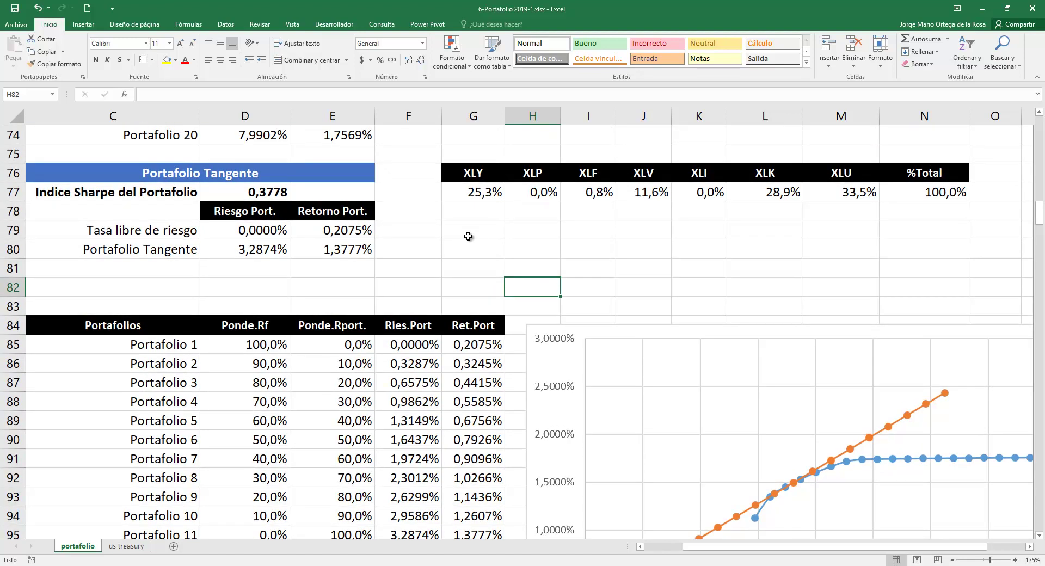
{"action": "scroll", "coordinate": [469, 238], "scroll_direction": "down", "scroll_amount": 2}
{"action": "scroll", "coordinate": [547, 479], "scroll_direction": "down", "scroll_amount": 2}
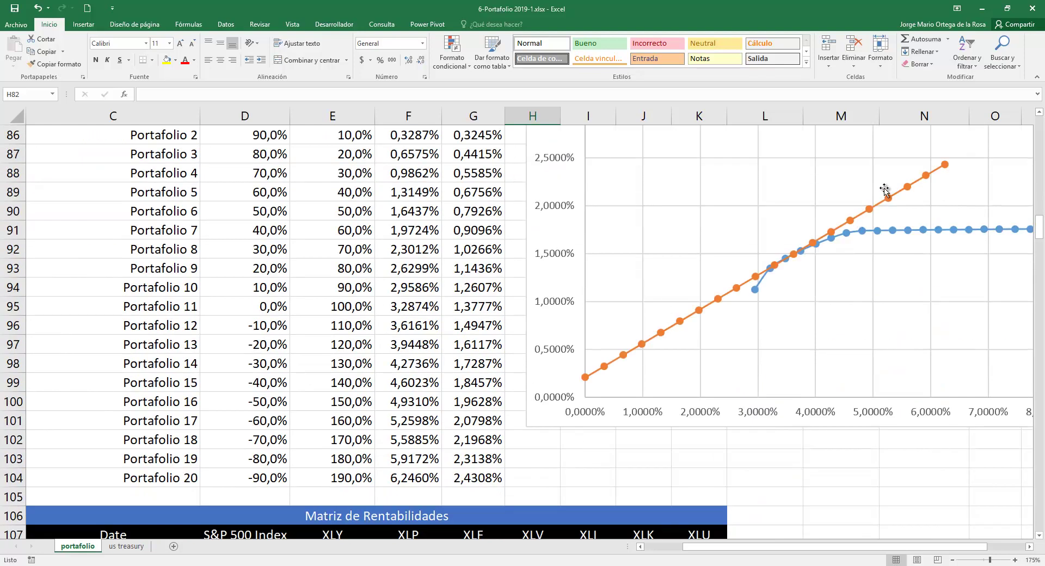
{"action": "scroll", "coordinate": [646, 252], "scroll_direction": "up", "scroll_amount": 2}
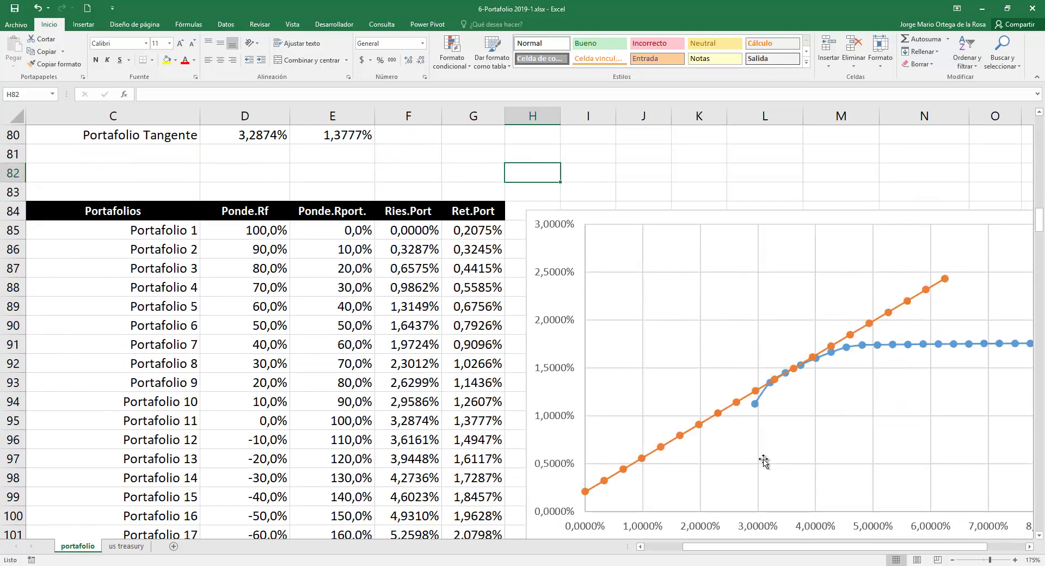
{"action": "scroll", "coordinate": [724, 266], "scroll_direction": "up", "scroll_amount": 3}
{"action": "scroll", "coordinate": [721, 267], "scroll_direction": "up", "scroll_amount": 1}
{"action": "scroll", "coordinate": [689, 289], "scroll_direction": "up", "scroll_amount": 3}
{"action": "scroll", "coordinate": [746, 284], "scroll_direction": "up", "scroll_amount": 2}
{"action": "scroll", "coordinate": [758, 280], "scroll_direction": "up", "scroll_amount": 1}
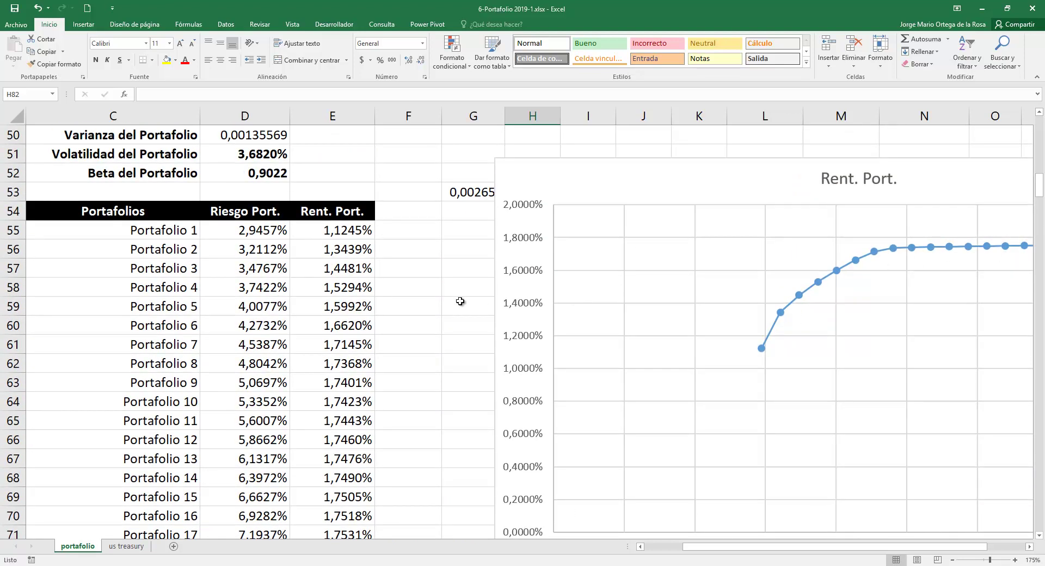
{"action": "scroll", "coordinate": [463, 306], "scroll_direction": "down", "scroll_amount": 1}
{"action": "scroll", "coordinate": [462, 311], "scroll_direction": "down", "scroll_amount": 6}
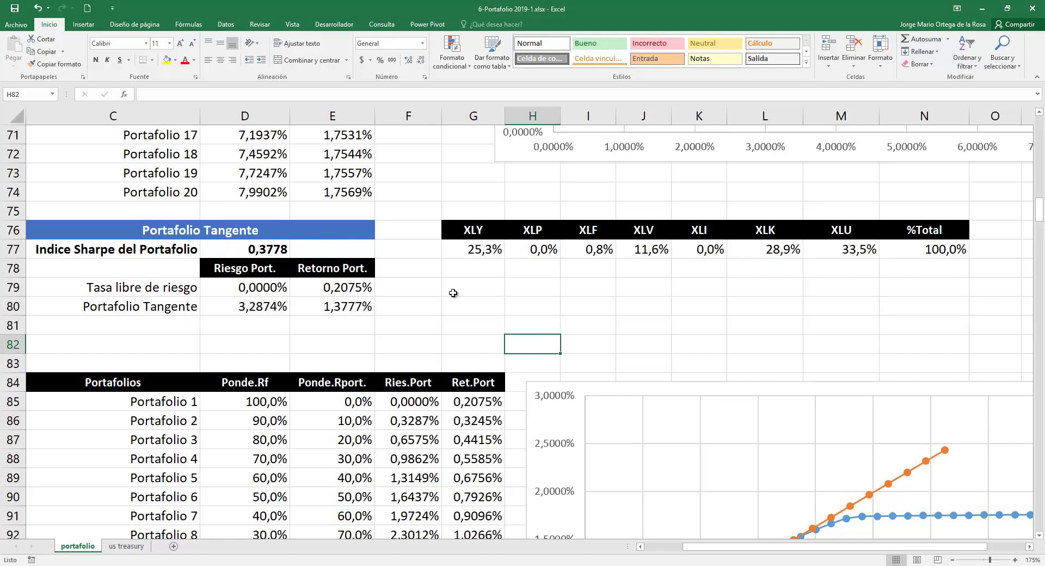
{"action": "double_click", "coordinate": [283, 252]}
{"action": "scroll", "coordinate": [394, 276], "scroll_direction": "up", "scroll_amount": 4}
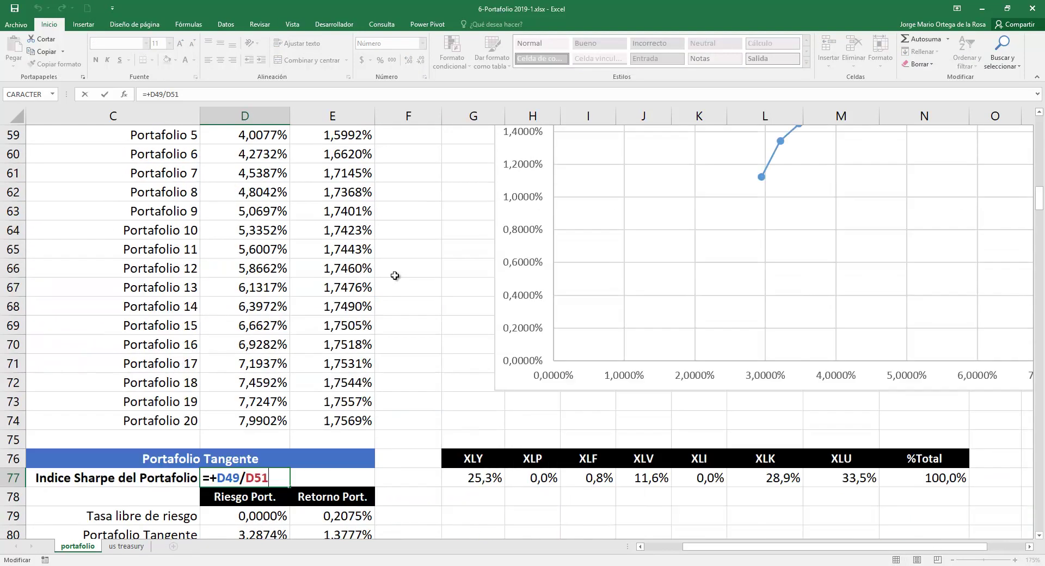
{"action": "scroll", "coordinate": [394, 275], "scroll_direction": "up", "scroll_amount": 3}
{"action": "scroll", "coordinate": [396, 277], "scroll_direction": "up", "scroll_amount": 4}
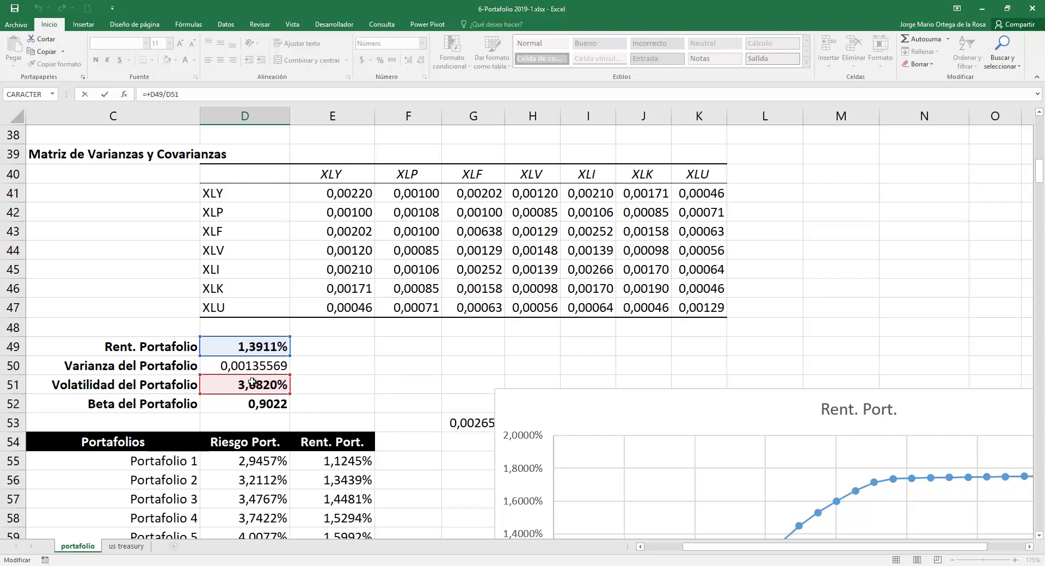
{"action": "scroll", "coordinate": [401, 385], "scroll_direction": "down", "scroll_amount": 5}
{"action": "scroll", "coordinate": [401, 386], "scroll_direction": "down", "scroll_amount": 4}
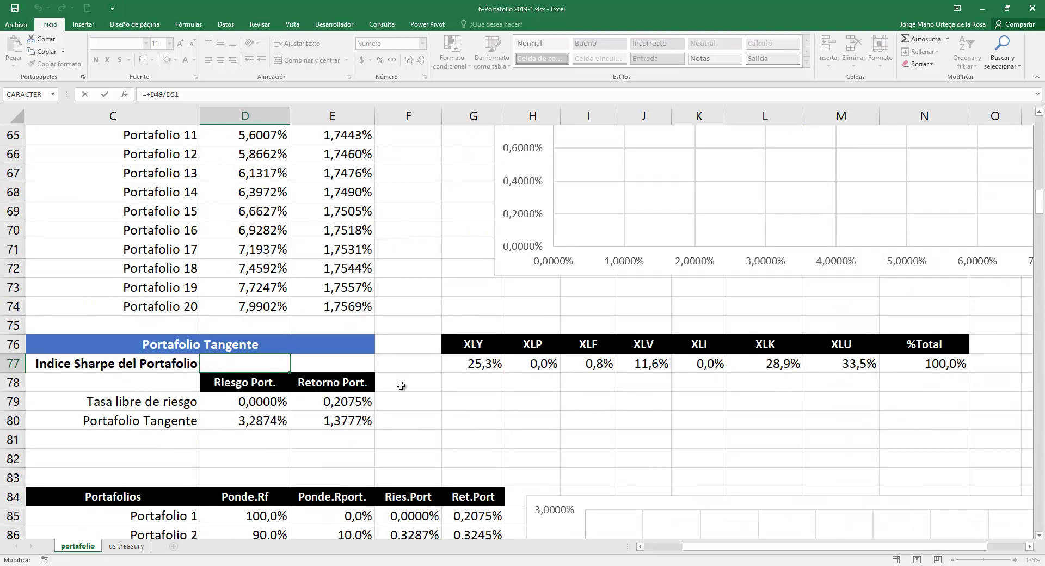
{"action": "scroll", "coordinate": [401, 385], "scroll_direction": "down", "scroll_amount": 2}
{"action": "key", "text": "Return"}
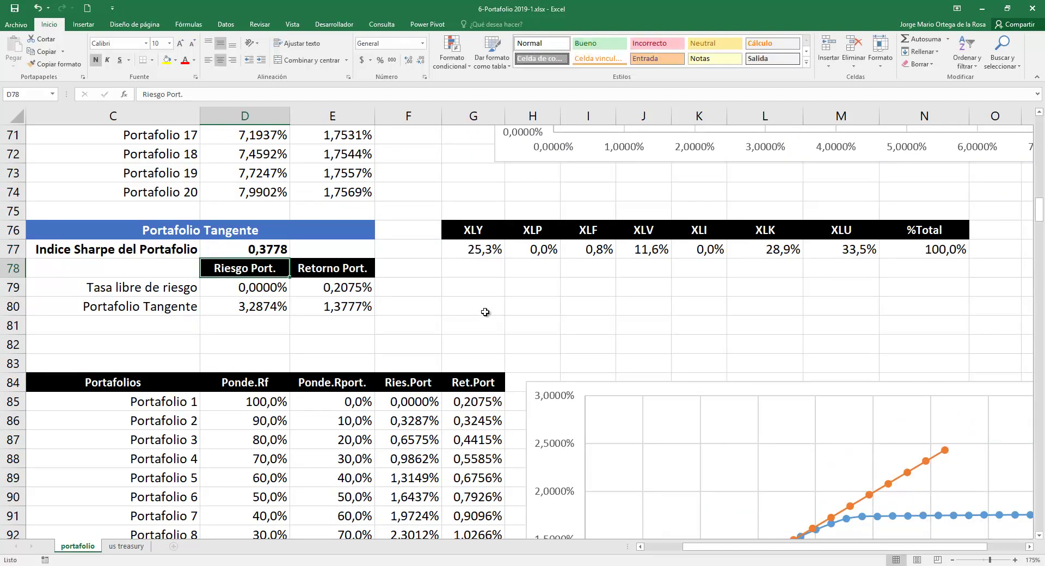
Step: Look over the weights row, then select the Sharpe index cell D77
{"action": "scroll", "coordinate": [484, 318], "scroll_direction": "up", "scroll_amount": 8}
{"action": "scroll", "coordinate": [484, 320], "scroll_direction": "up", "scroll_amount": 4}
{"action": "scroll", "coordinate": [483, 320], "scroll_direction": "up", "scroll_amount": 4}
{"action": "scroll", "coordinate": [484, 320], "scroll_direction": "up", "scroll_amount": 5}
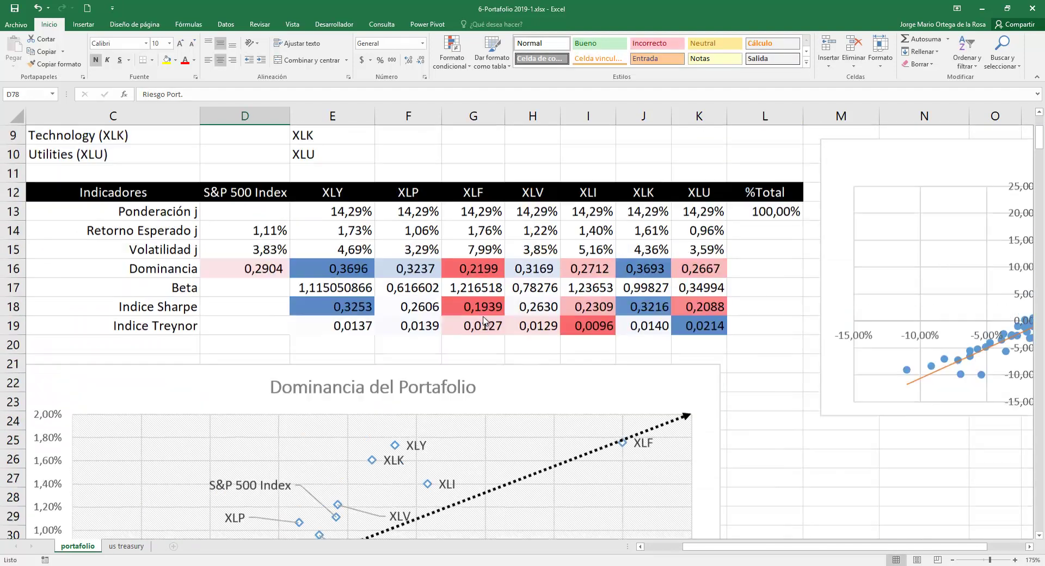
{"action": "scroll", "coordinate": [483, 320], "scroll_direction": "up", "scroll_amount": 1}
{"action": "left_click_drag", "start_coordinate": [345, 287], "coordinate": [707, 284]}
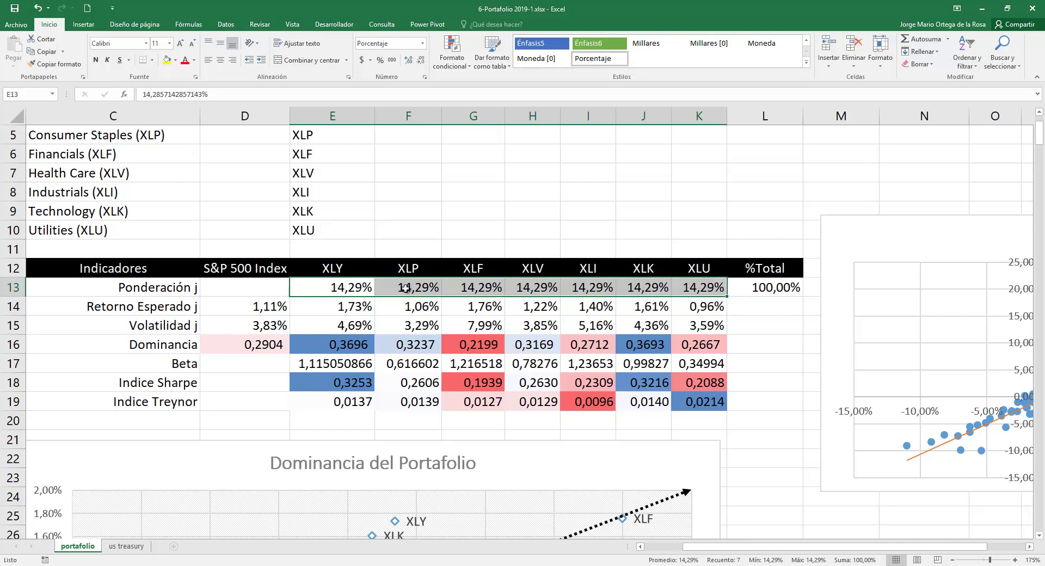
{"action": "scroll", "coordinate": [585, 316], "scroll_direction": "down", "scroll_amount": 9}
{"action": "scroll", "coordinate": [566, 333], "scroll_direction": "down", "scroll_amount": 6}
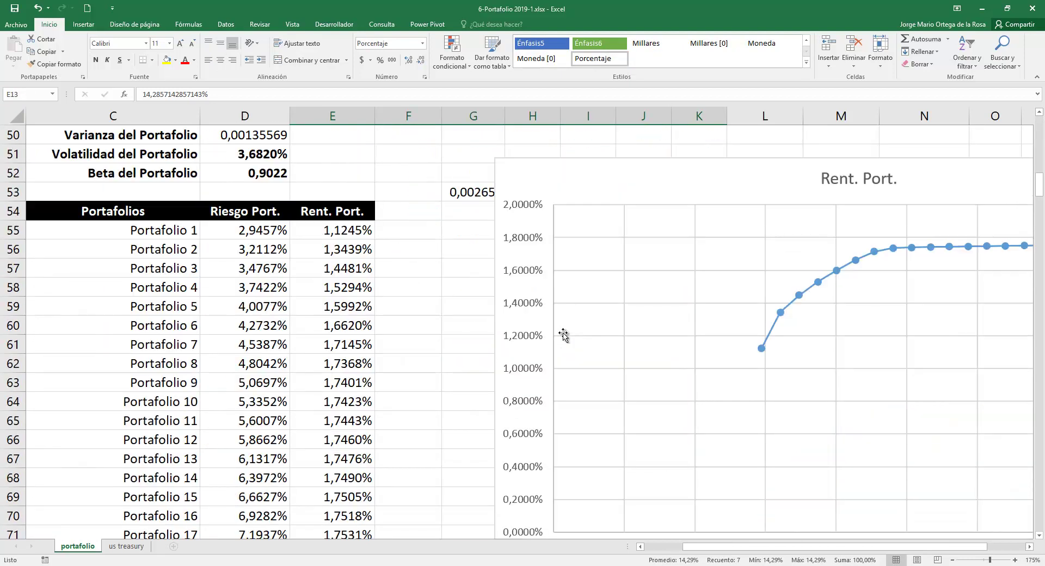
{"action": "scroll", "coordinate": [338, 314], "scroll_direction": "up", "scroll_amount": 3}
{"action": "scroll", "coordinate": [387, 315], "scroll_direction": "down", "scroll_amount": 5}
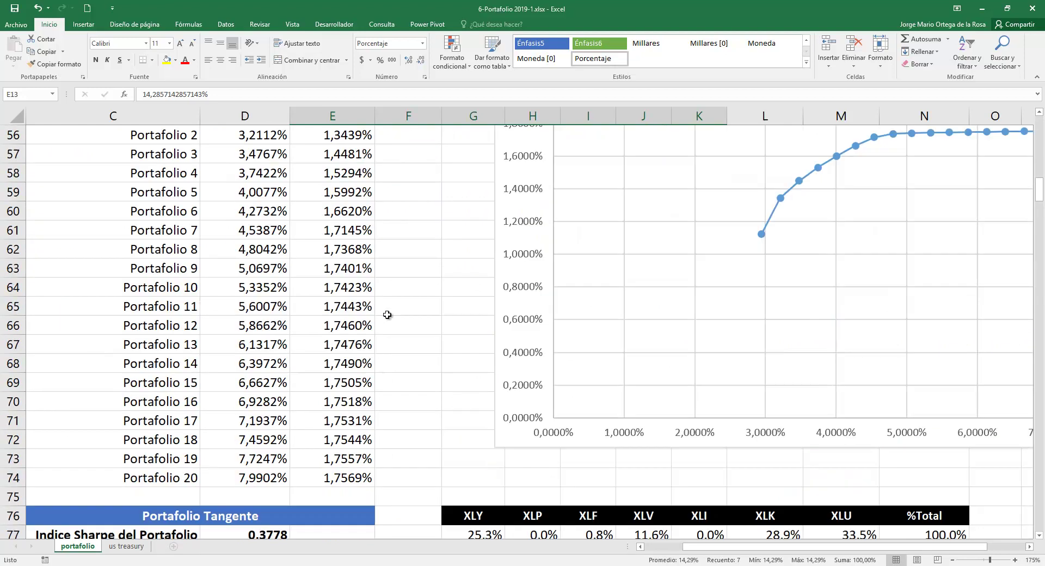
{"action": "scroll", "coordinate": [386, 314], "scroll_direction": "down", "scroll_amount": 5}
{"action": "left_click", "coordinate": [258, 249]}
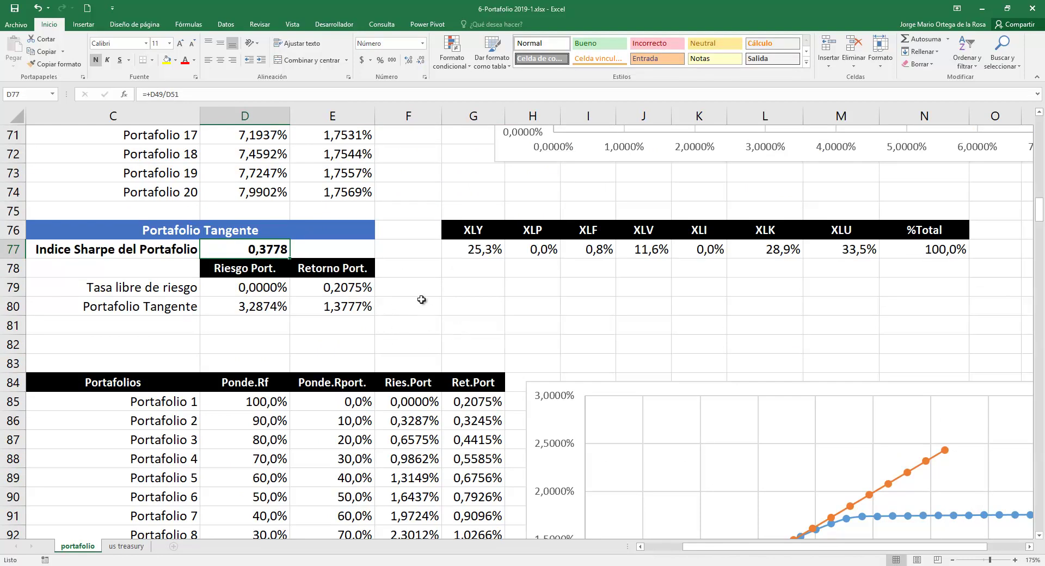
Step: Open Solver from the Datos tab and replace its objective with D77
{"action": "left_click", "coordinate": [226, 24]}
{"action": "left_click", "coordinate": [940, 51]}
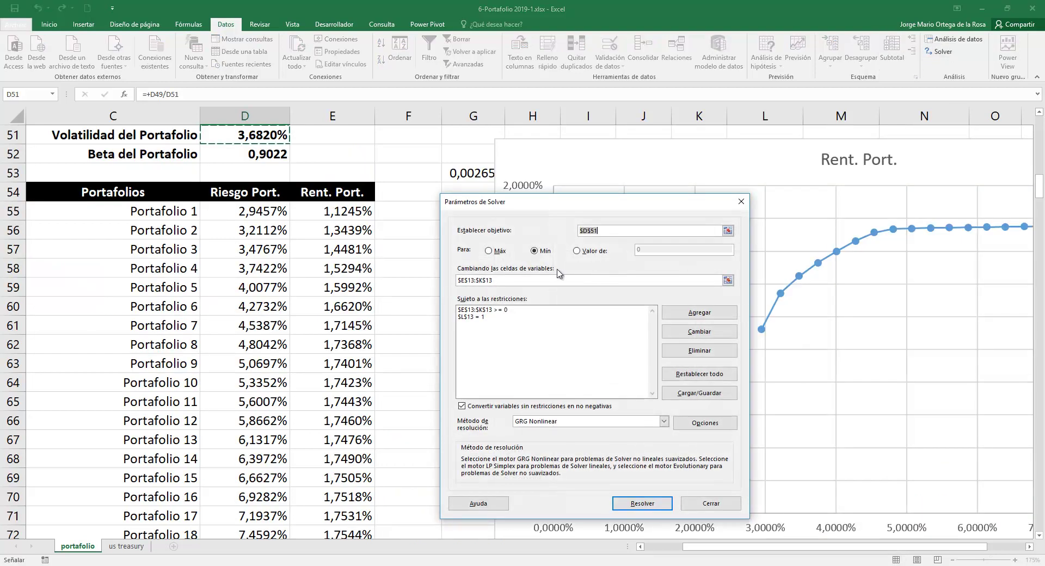
{"action": "key", "text": "BackSpace"}
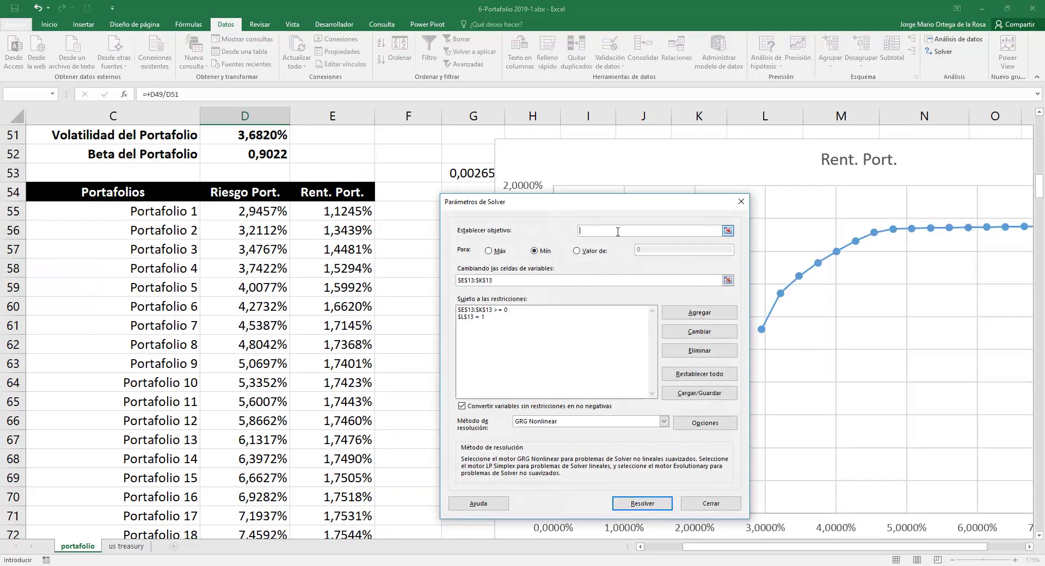
{"action": "left_click", "coordinate": [1039, 112]}
{"action": "left_click", "coordinate": [1039, 112]}
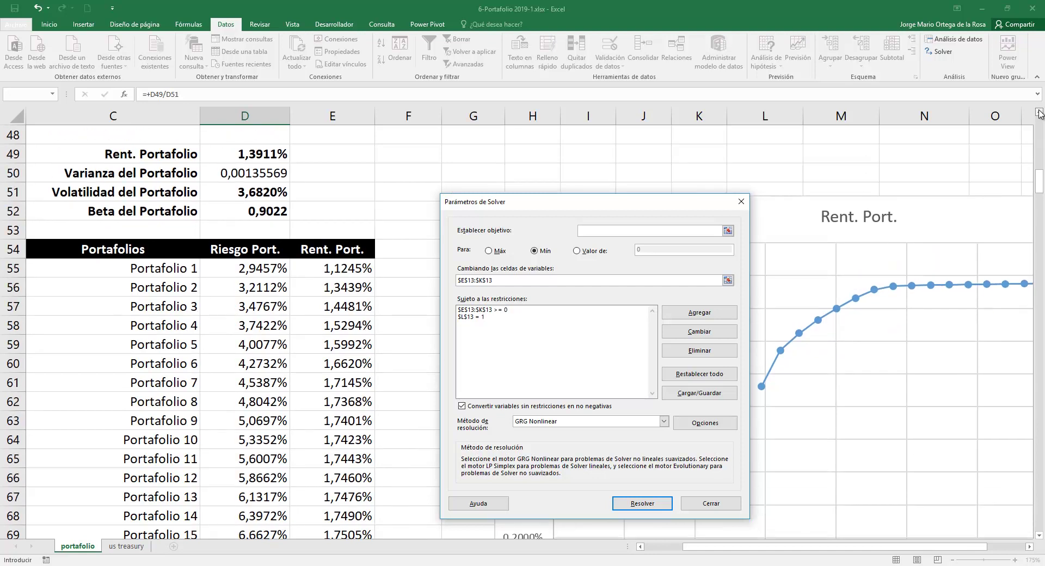
{"action": "left_click", "coordinate": [1039, 113]}
{"action": "scroll", "coordinate": [1039, 180], "scroll_direction": "down", "scroll_amount": 5}
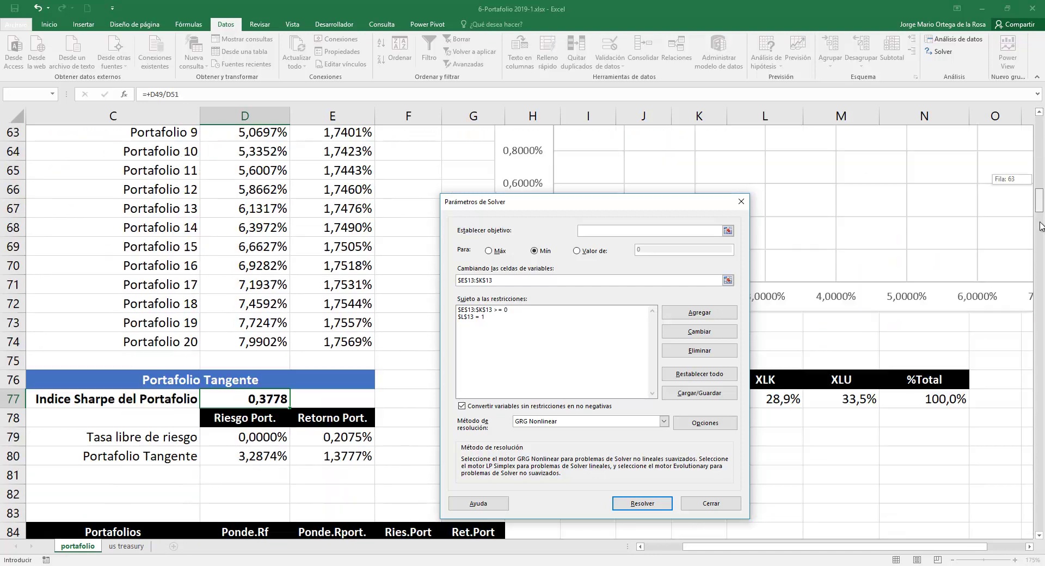
{"action": "scroll", "coordinate": [1040, 180], "scroll_direction": "down", "scroll_amount": 8}
{"action": "left_click", "coordinate": [1039, 112]}
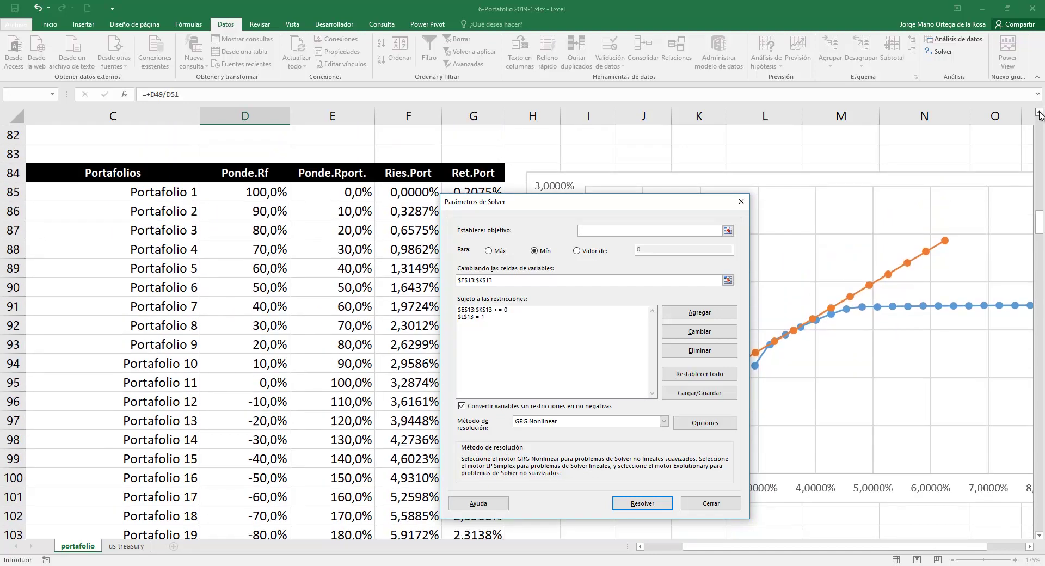
{"action": "left_click", "coordinate": [1040, 112]}
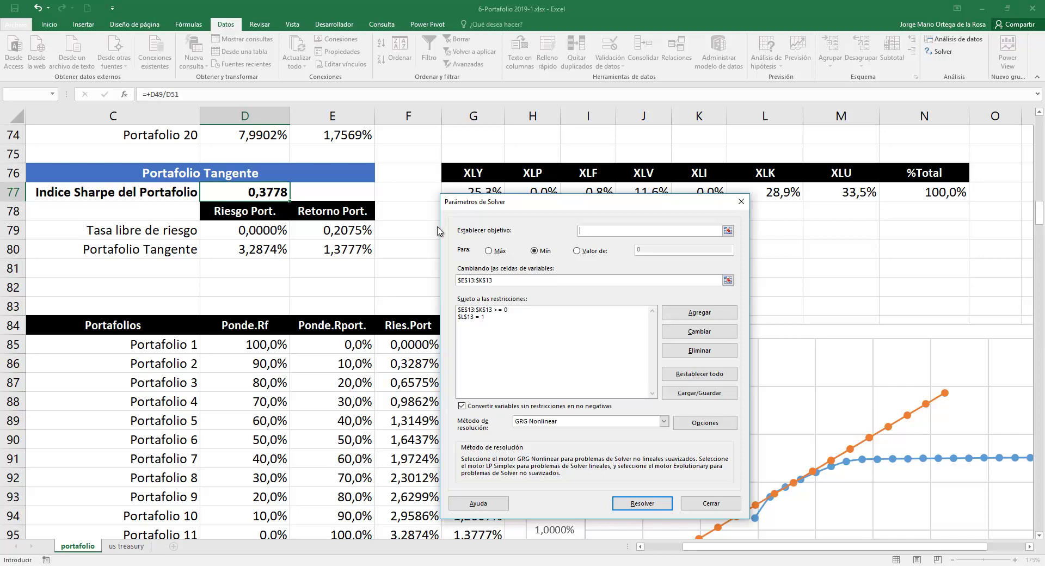
{"action": "left_click", "coordinate": [262, 192]}
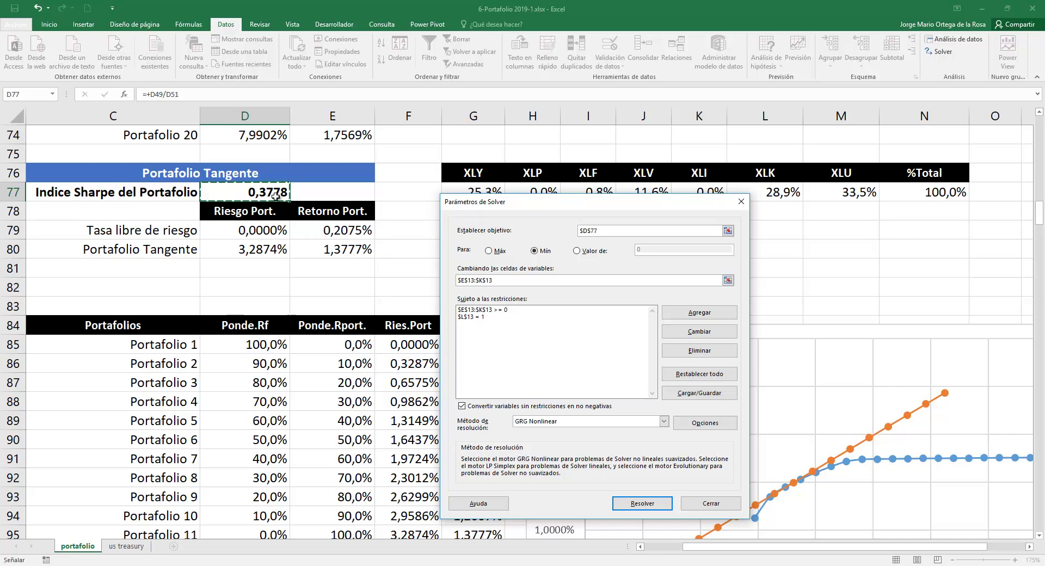
Step: Set Solver to maximise D77 over weights $E$13:$K$13 with the existing constraints, and solve
{"action": "left_click", "coordinate": [489, 251]}
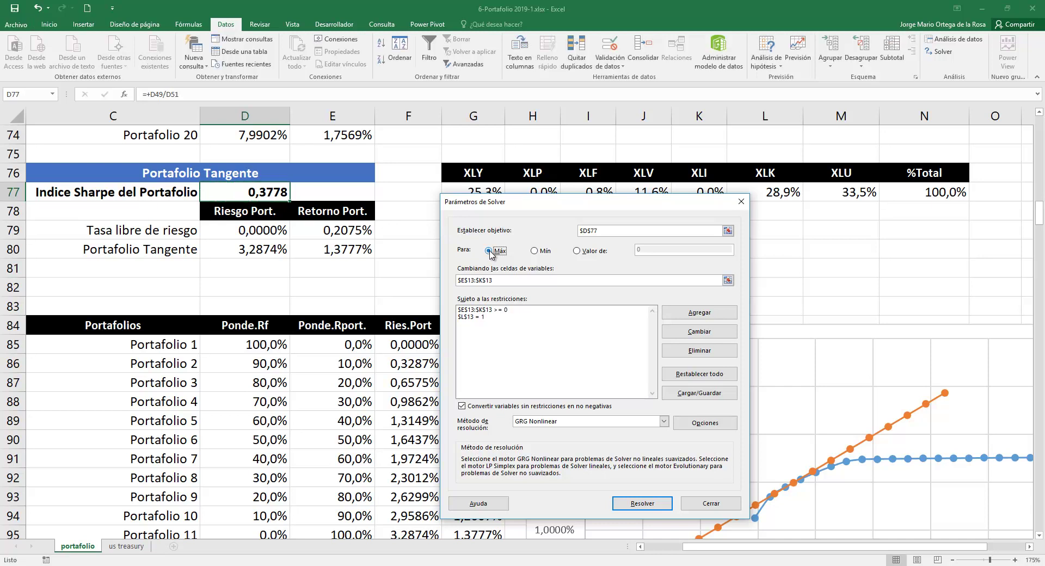
{"action": "left_click", "coordinate": [489, 281]}
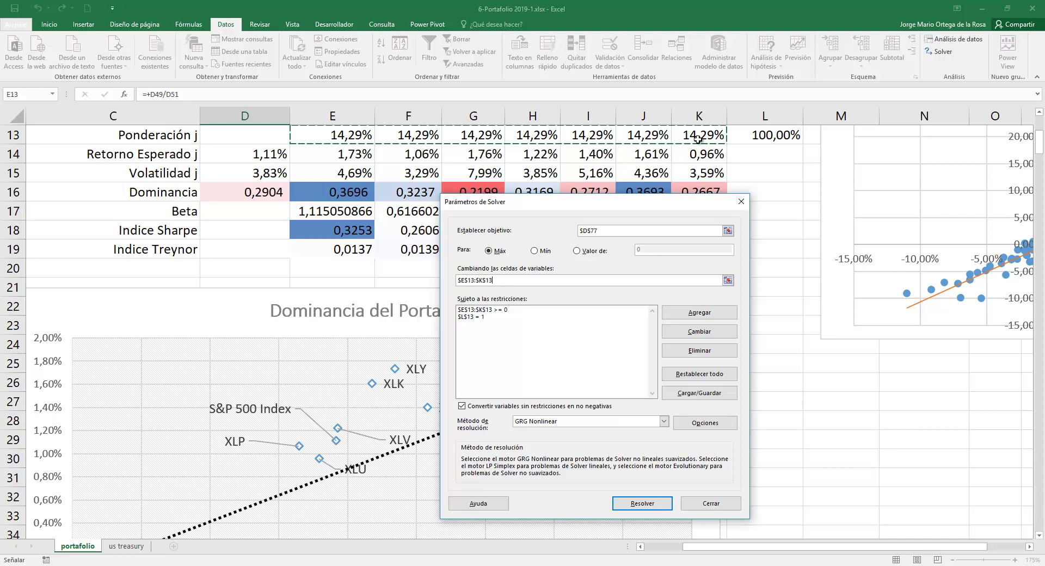
{"action": "left_click", "coordinate": [501, 310]}
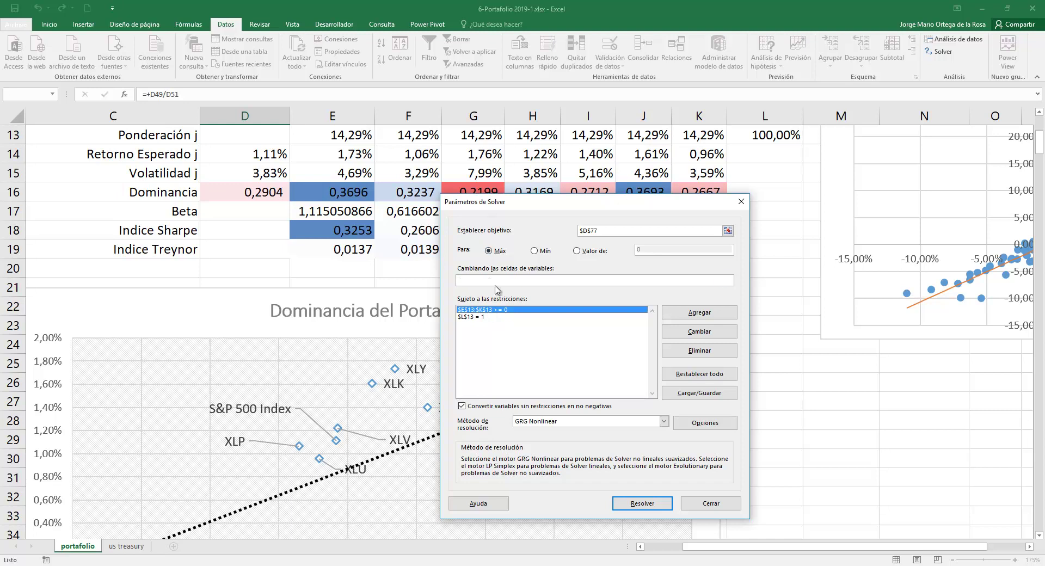
{"action": "key", "text": "Down"}
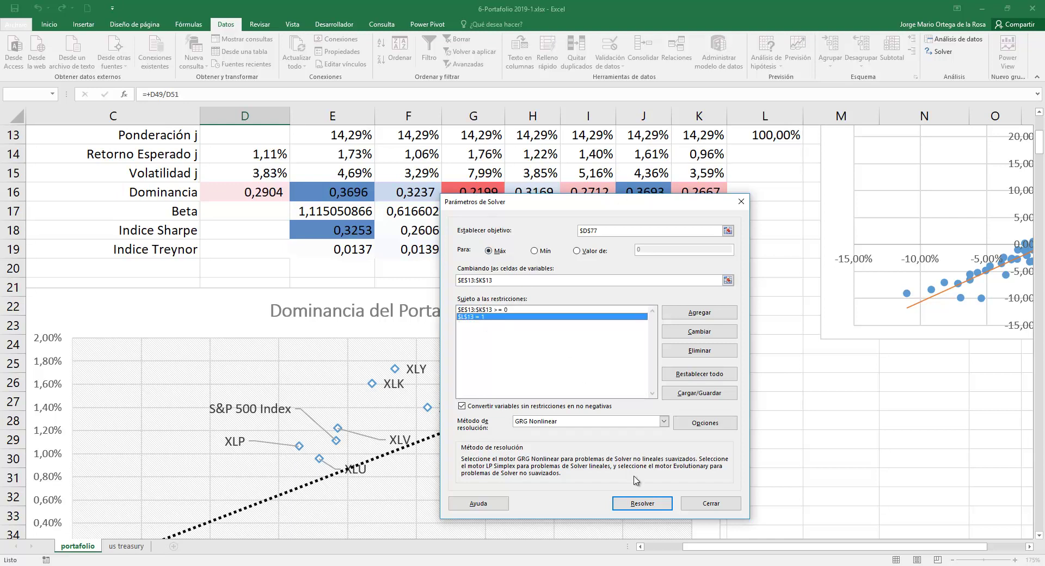
{"action": "left_click", "coordinate": [643, 503]}
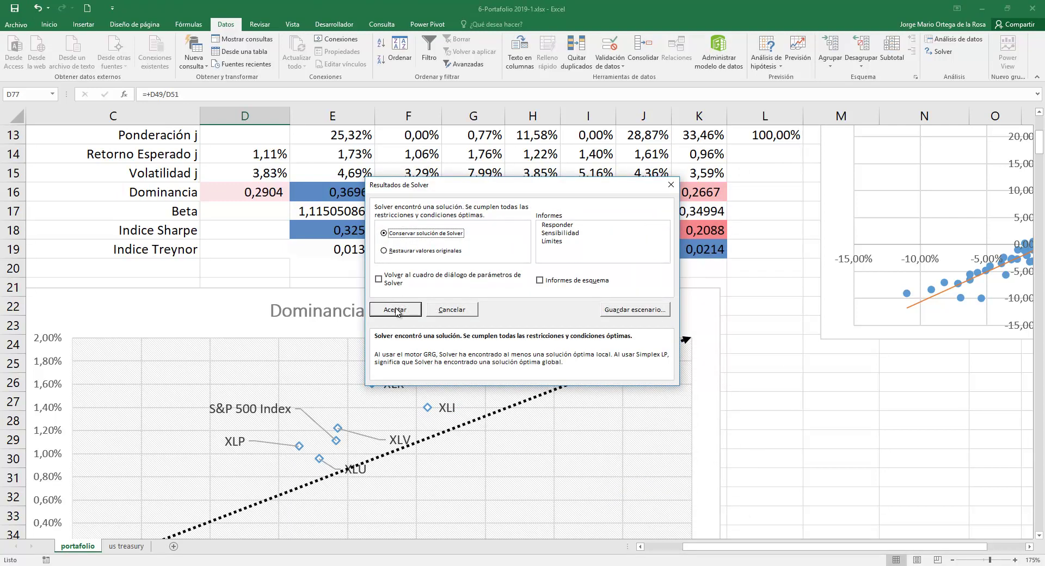
{"action": "left_click", "coordinate": [395, 310]}
{"action": "scroll", "coordinate": [373, 203], "scroll_direction": "up", "scroll_amount": 1}
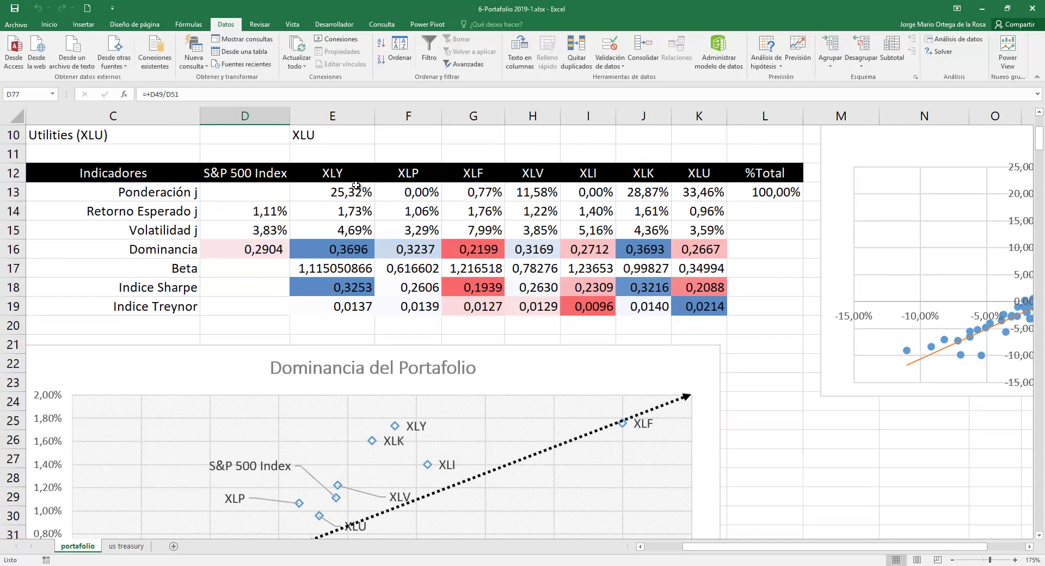
{"action": "left_click", "coordinate": [351, 197]}
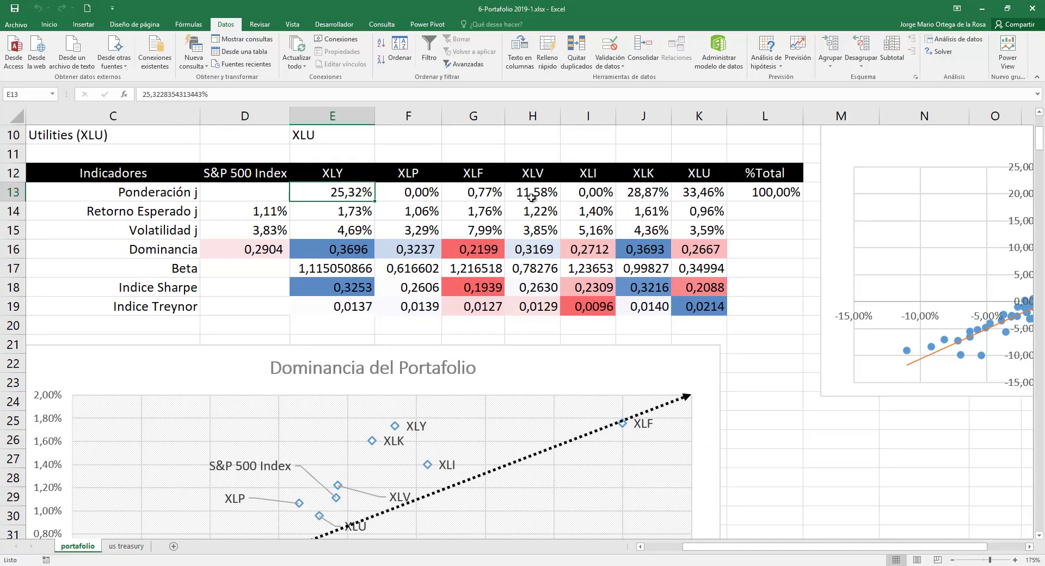
{"action": "left_click", "coordinate": [488, 191]}
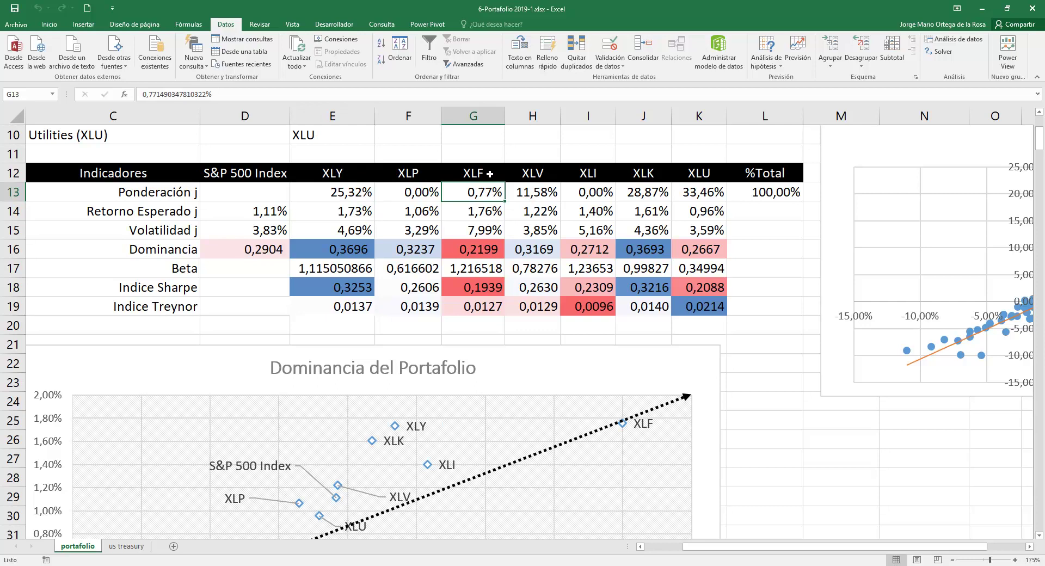
{"action": "left_click", "coordinate": [544, 195]}
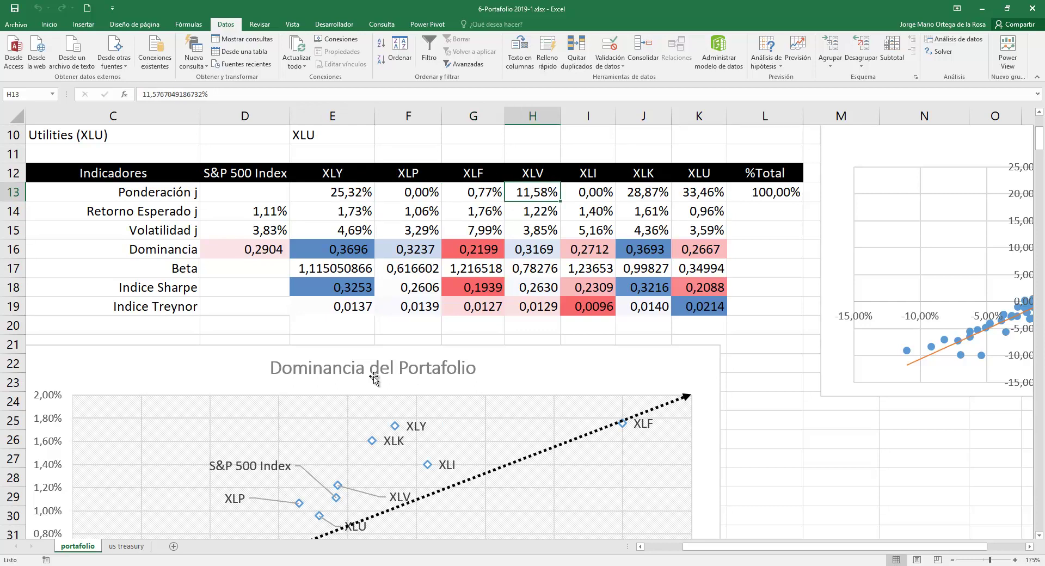
{"action": "scroll", "coordinate": [386, 365], "scroll_direction": "down", "scroll_amount": 7}
{"action": "scroll", "coordinate": [387, 365], "scroll_direction": "down", "scroll_amount": 7}
{"action": "scroll", "coordinate": [386, 365], "scroll_direction": "down", "scroll_amount": 2}
{"action": "scroll", "coordinate": [386, 365], "scroll_direction": "down", "scroll_amount": 2}
{"action": "scroll", "coordinate": [387, 365], "scroll_direction": "down", "scroll_amount": 2}
{"action": "scroll", "coordinate": [386, 365], "scroll_direction": "down", "scroll_amount": 1}
{"action": "scroll", "coordinate": [386, 365], "scroll_direction": "down", "scroll_amount": 1}
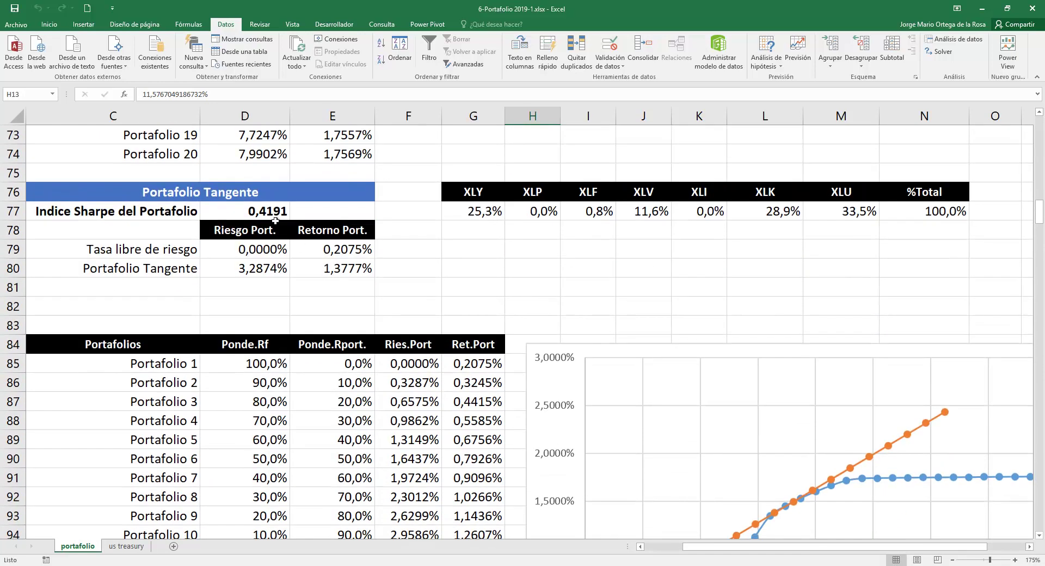
{"action": "left_click", "coordinate": [271, 213]}
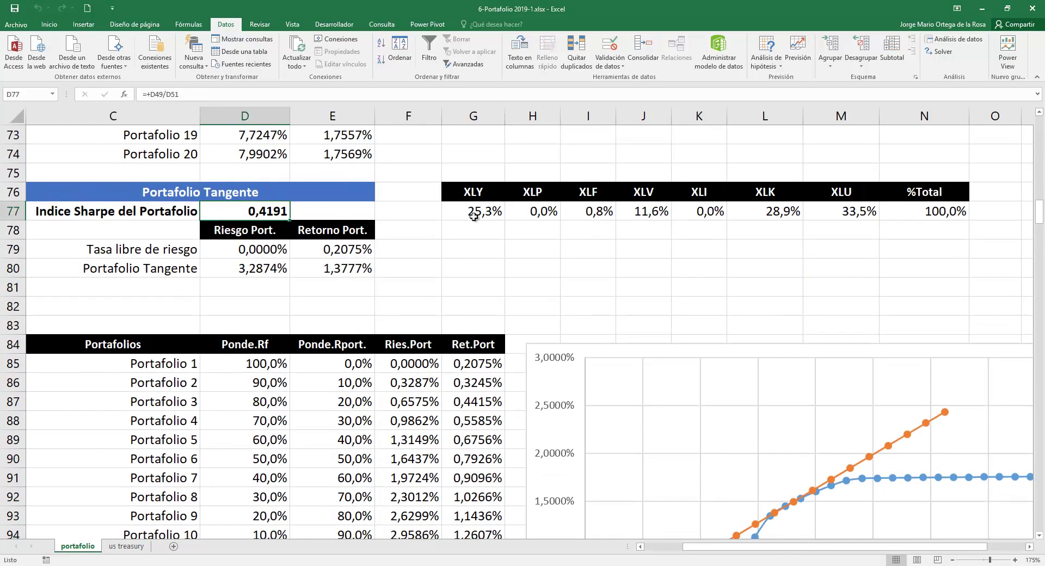
Step: Clear the row 77 weight values G77:N77 under the XLY–%Total headers
{"action": "left_click_drag", "start_coordinate": [479, 200], "coordinate": [937, 213]}
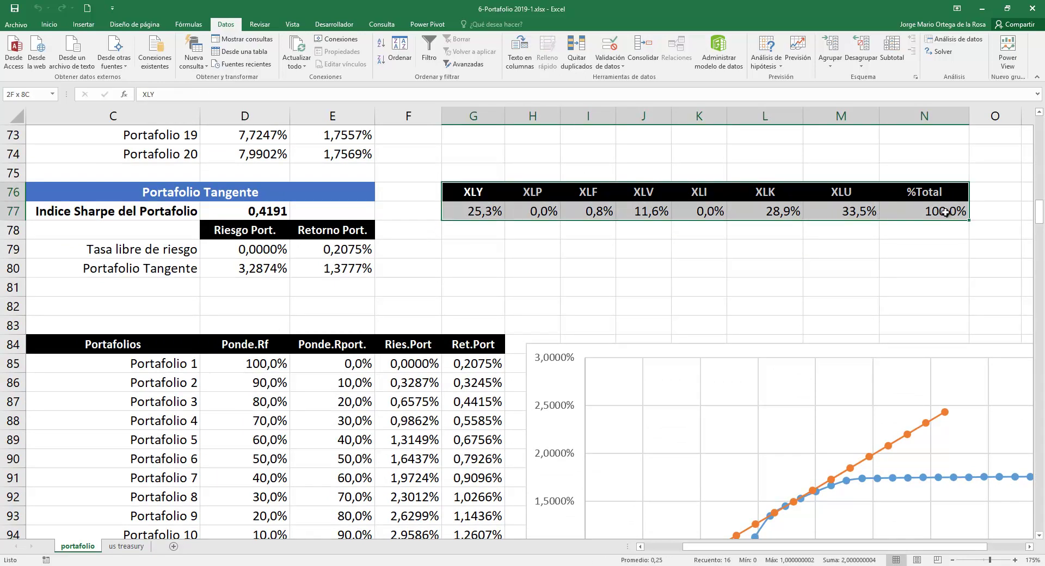
{"action": "scroll", "coordinate": [694, 248], "scroll_direction": "up", "scroll_amount": 3}
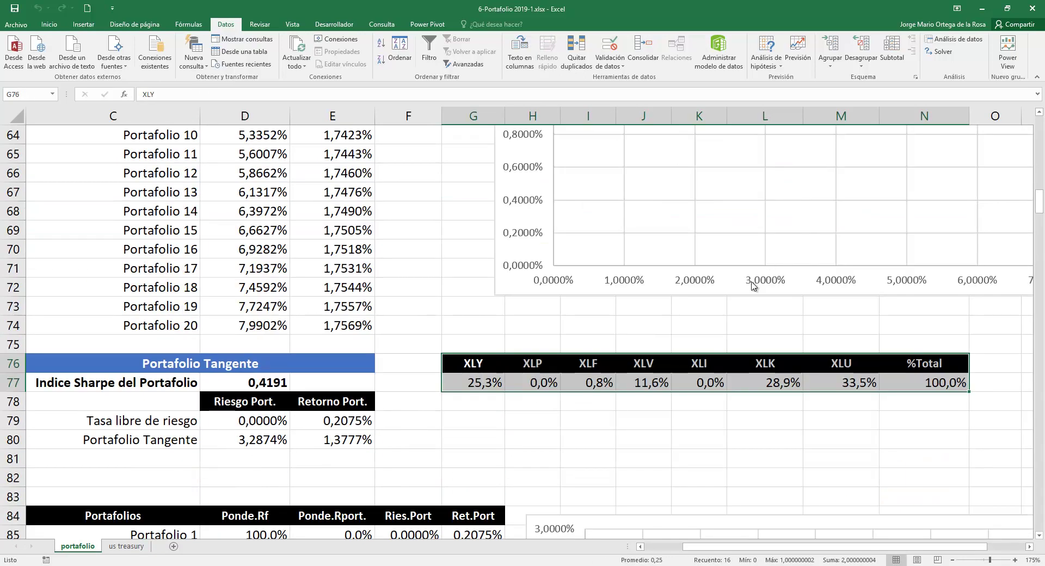
{"action": "left_click_drag", "start_coordinate": [473, 383], "coordinate": [931, 383]}
{"action": "key", "text": "Delete"}
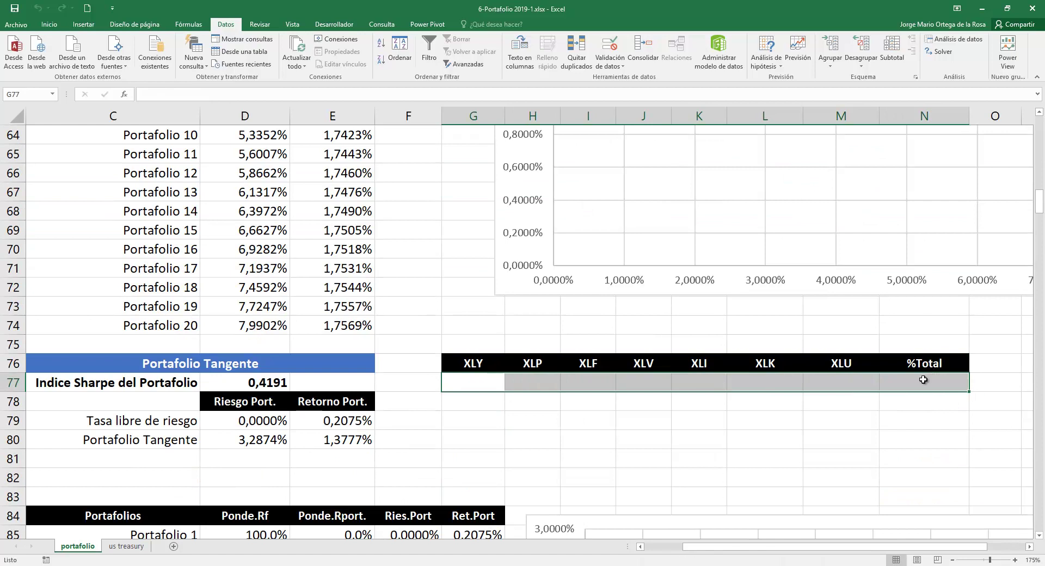
Step: Copy the Ponderación j weights row E13:L13
{"action": "left_click_drag", "start_coordinate": [1039, 201], "coordinate": [1040, 164]}
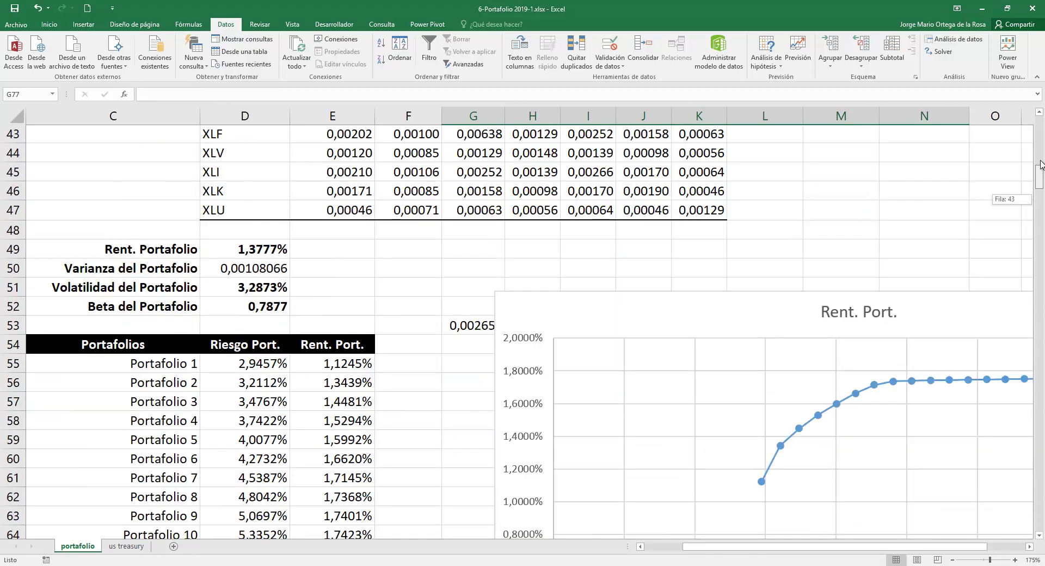
{"action": "scroll", "coordinate": [555, 246], "scroll_direction": "up", "scroll_amount": 8}
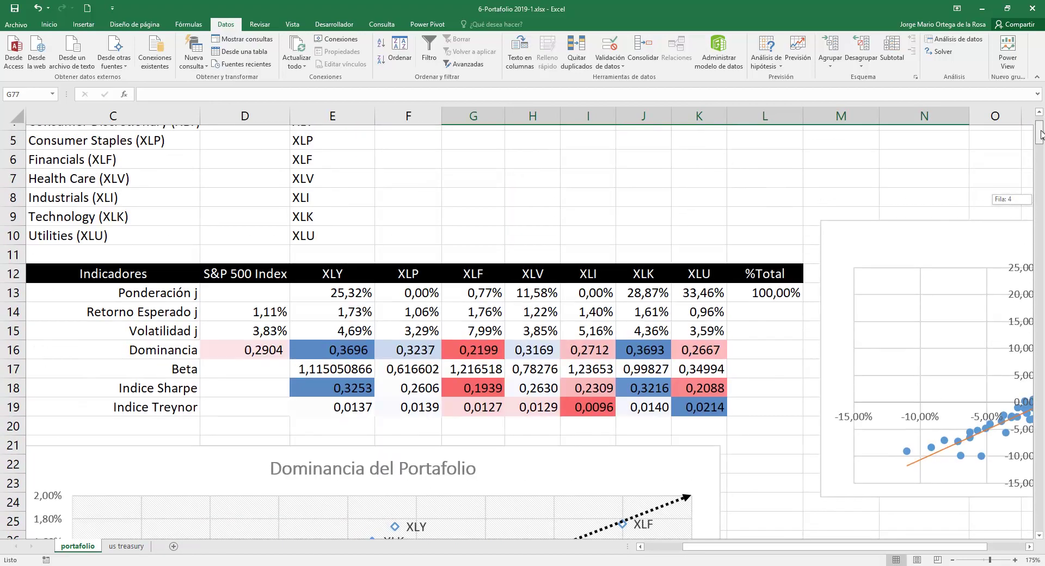
{"action": "left_click_drag", "start_coordinate": [354, 287], "coordinate": [775, 296]}
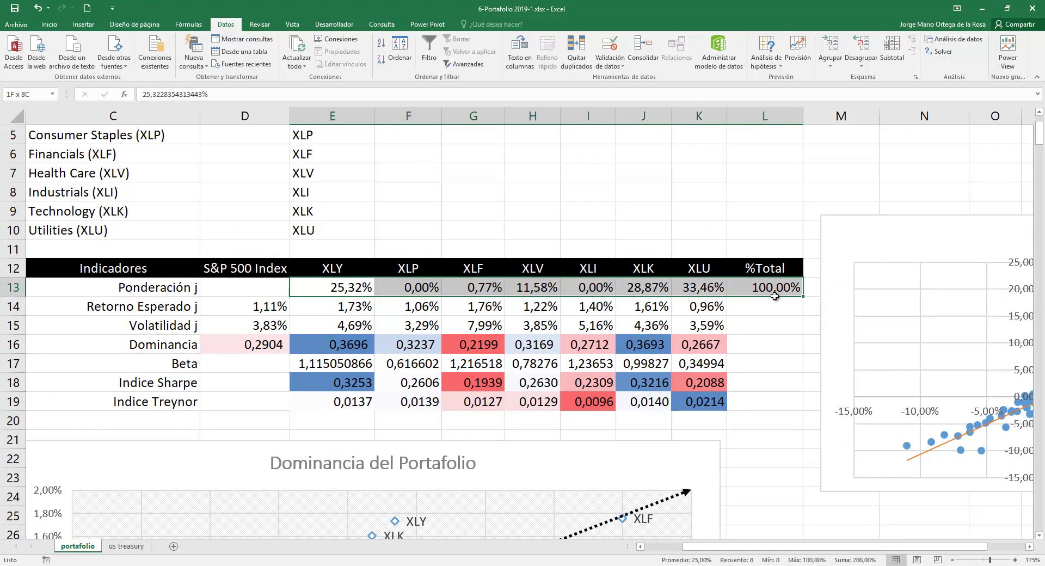
{"action": "key", "text": "ctrl+c"}
{"action": "scroll", "coordinate": [755, 351], "scroll_direction": "down", "scroll_amount": 4}
Step: Paste the copied weights into G77 as values, from 25,3% through a 100,0% total
{"action": "scroll", "coordinate": [755, 351], "scroll_direction": "down", "scroll_amount": 5}
{"action": "scroll", "coordinate": [756, 354], "scroll_direction": "down", "scroll_amount": 4}
{"action": "scroll", "coordinate": [757, 354], "scroll_direction": "down", "scroll_amount": 2}
{"action": "scroll", "coordinate": [757, 349], "scroll_direction": "down", "scroll_amount": 4}
{"action": "scroll", "coordinate": [753, 287], "scroll_direction": "down", "scroll_amount": 3}
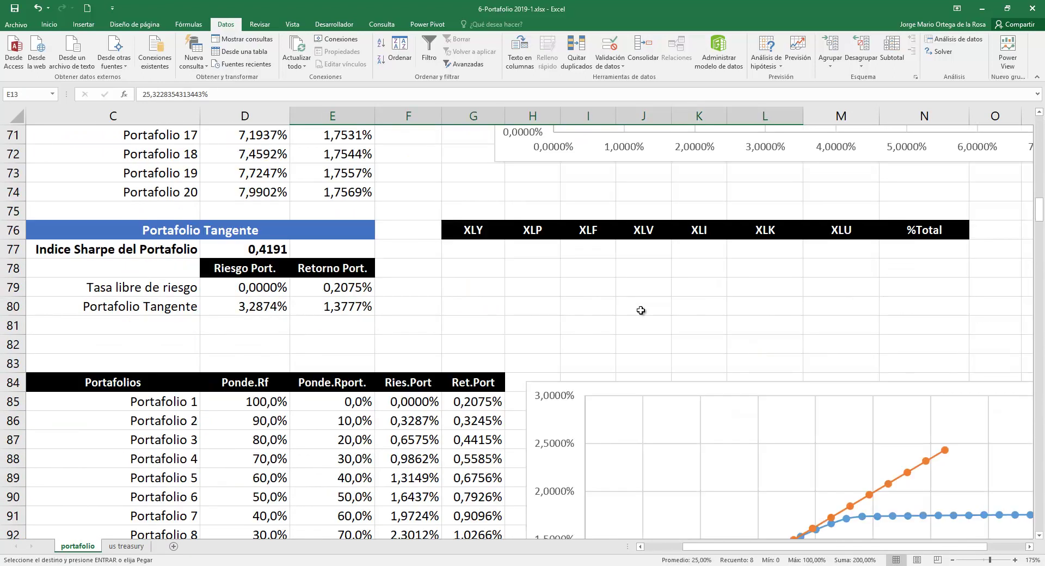
{"action": "right_click", "coordinate": [493, 248]}
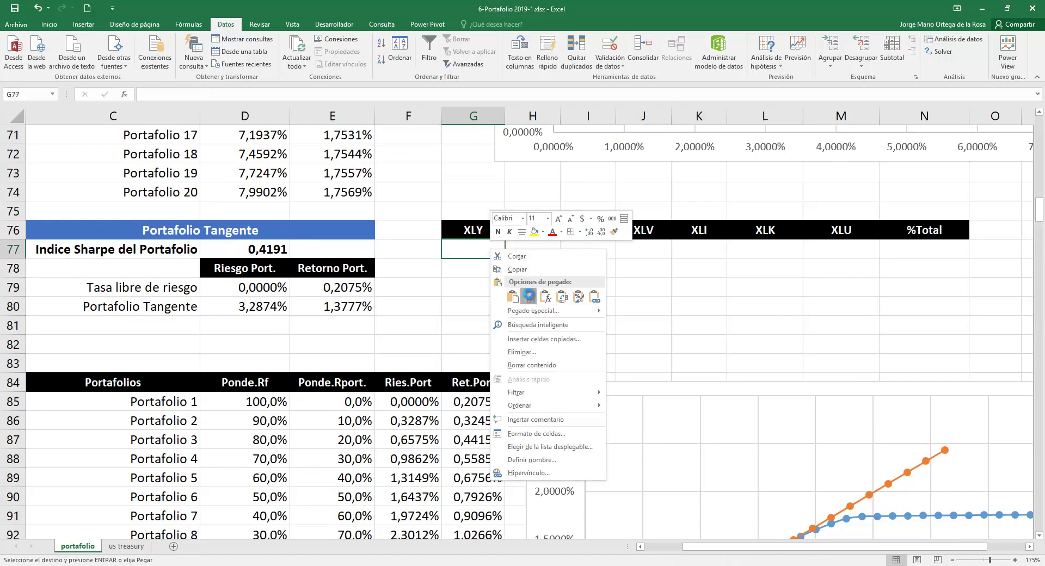
{"action": "left_click", "coordinate": [526, 286]}
{"action": "left_click", "coordinate": [683, 268]}
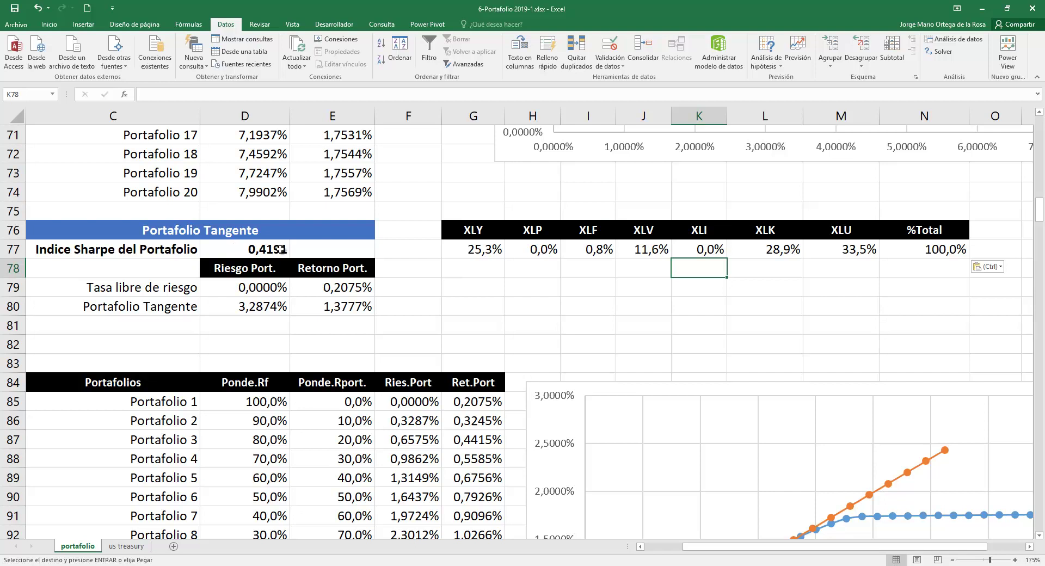
{"action": "scroll", "coordinate": [294, 249], "scroll_direction": "down", "scroll_amount": 1}
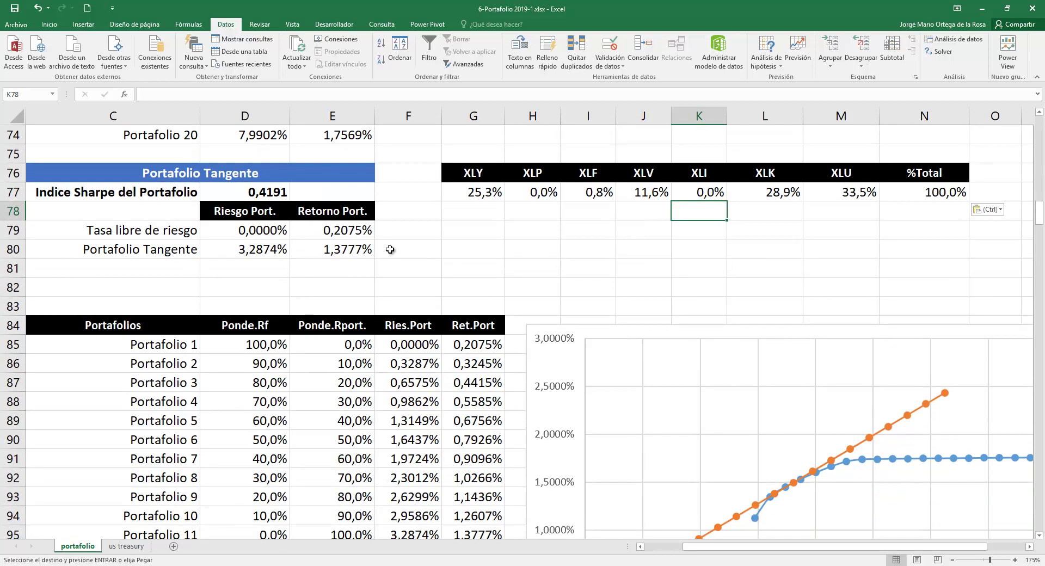
Step: Check the risk-free return in E79, then view the us treasury sheet's 10-year rate data
{"action": "left_click", "coordinate": [171, 230]}
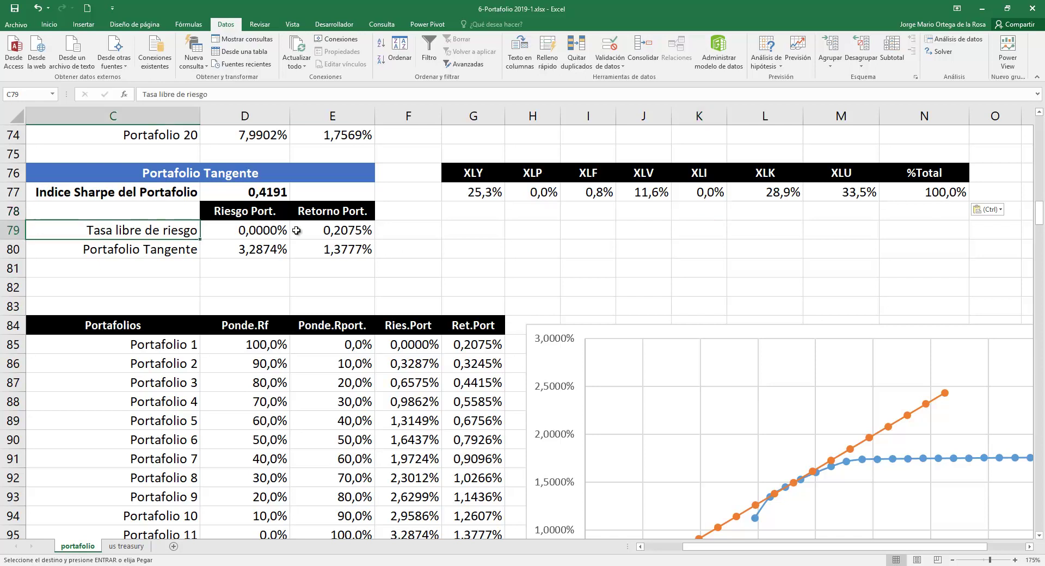
{"action": "left_click", "coordinate": [336, 229]}
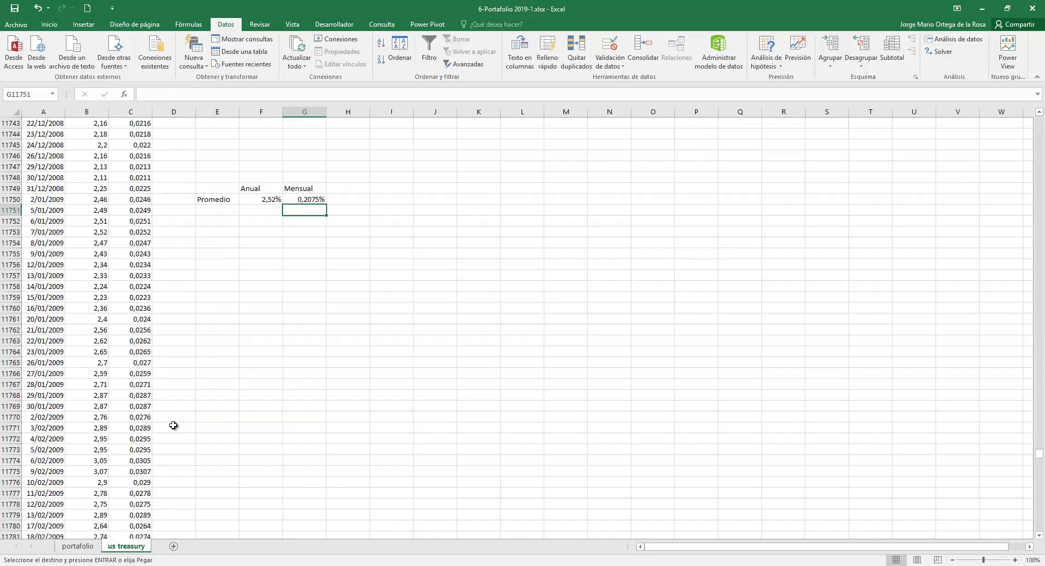
{"action": "left_click", "coordinate": [126, 546]}
{"action": "left_click_drag", "start_coordinate": [1040, 455], "coordinate": [1041, 104]}
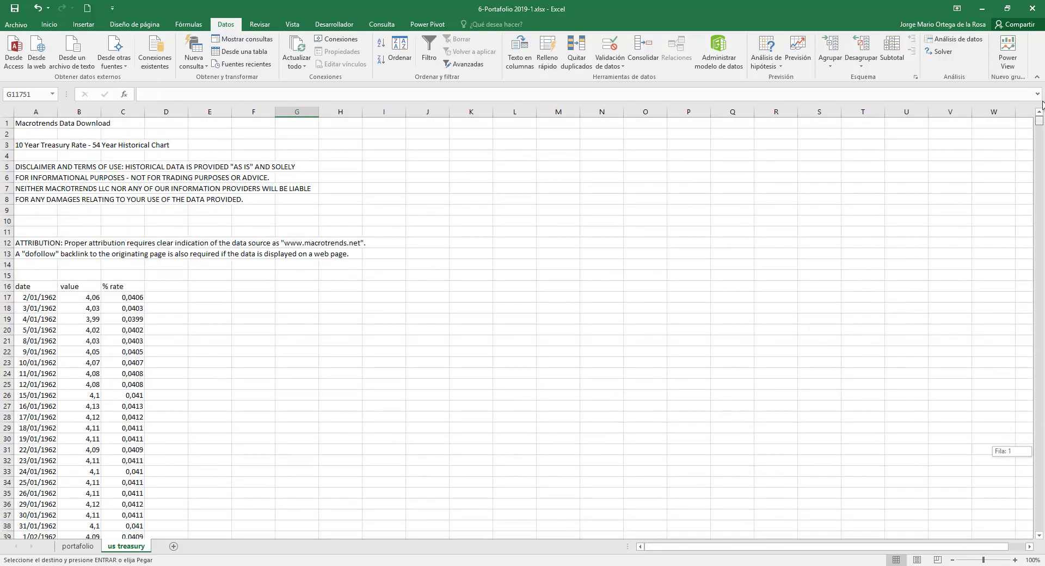
{"action": "scroll", "coordinate": [167, 256], "scroll_direction": "up", "scroll_amount": 3, "text": "ctrl"}
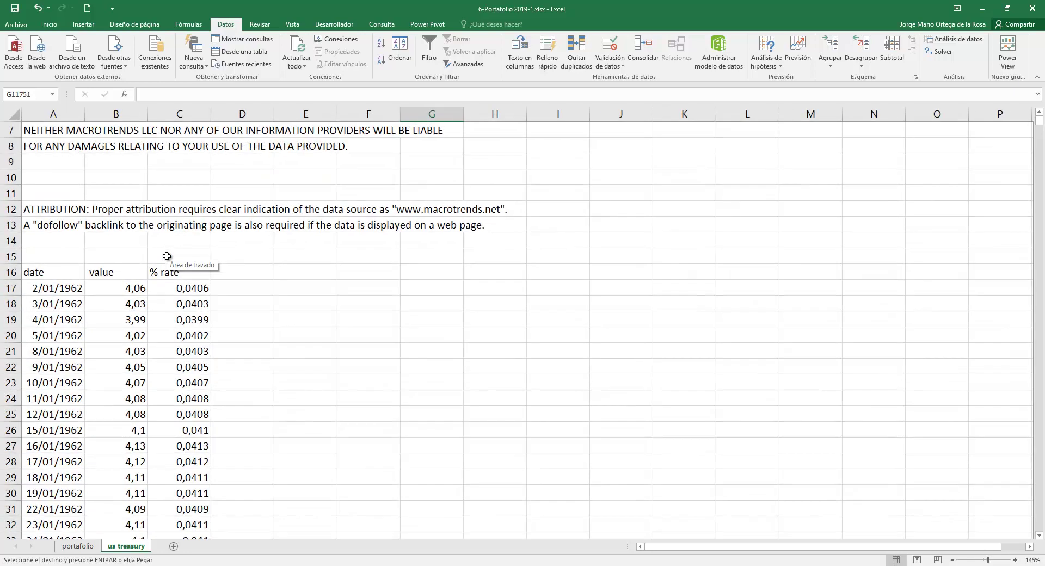
{"action": "scroll", "coordinate": [167, 256], "scroll_direction": "up", "scroll_amount": 2, "text": "ctrl"}
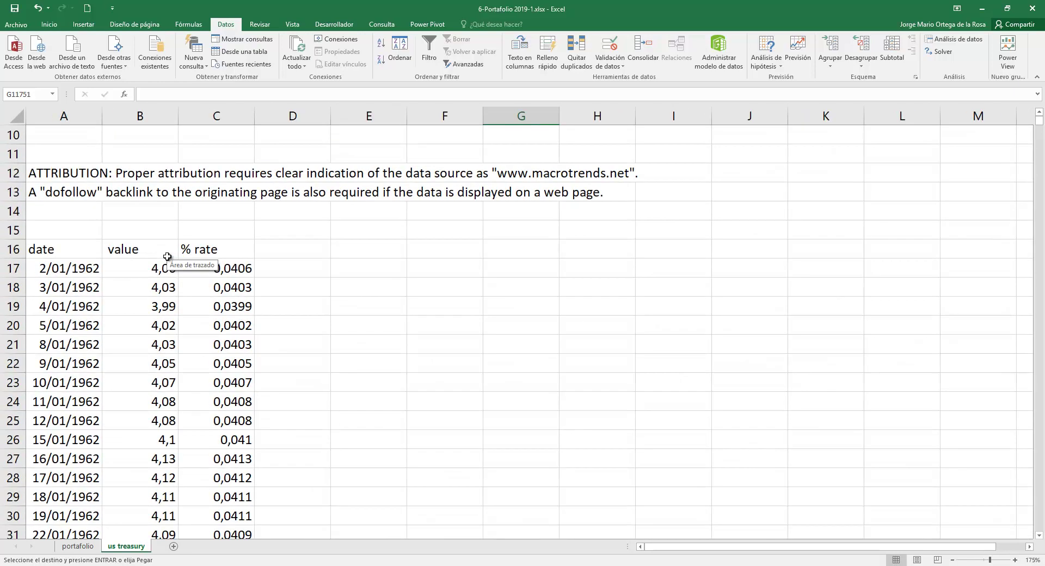
{"action": "left_click", "coordinate": [84, 546]}
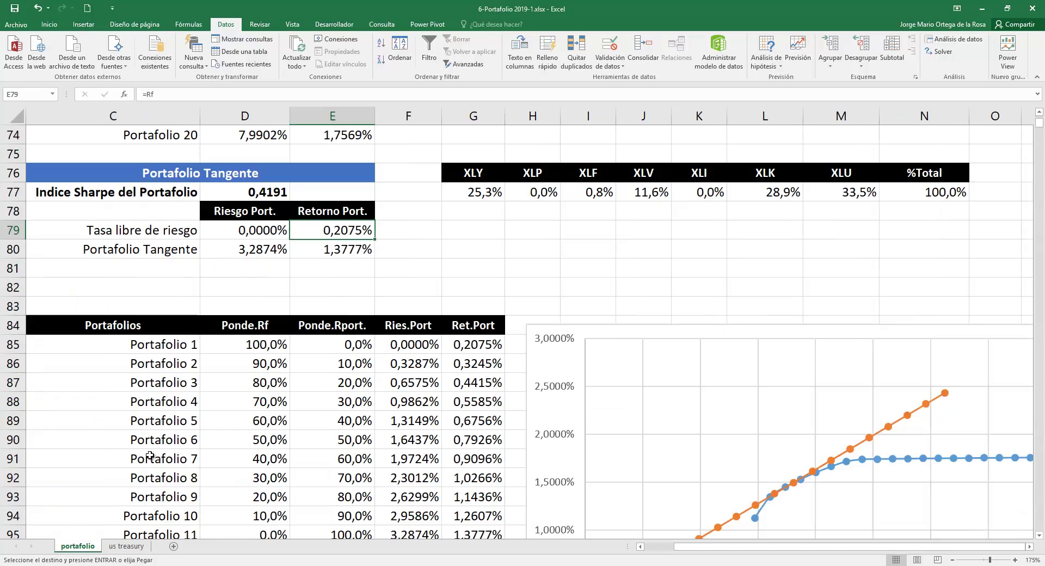
{"action": "double_click", "coordinate": [353, 234]}
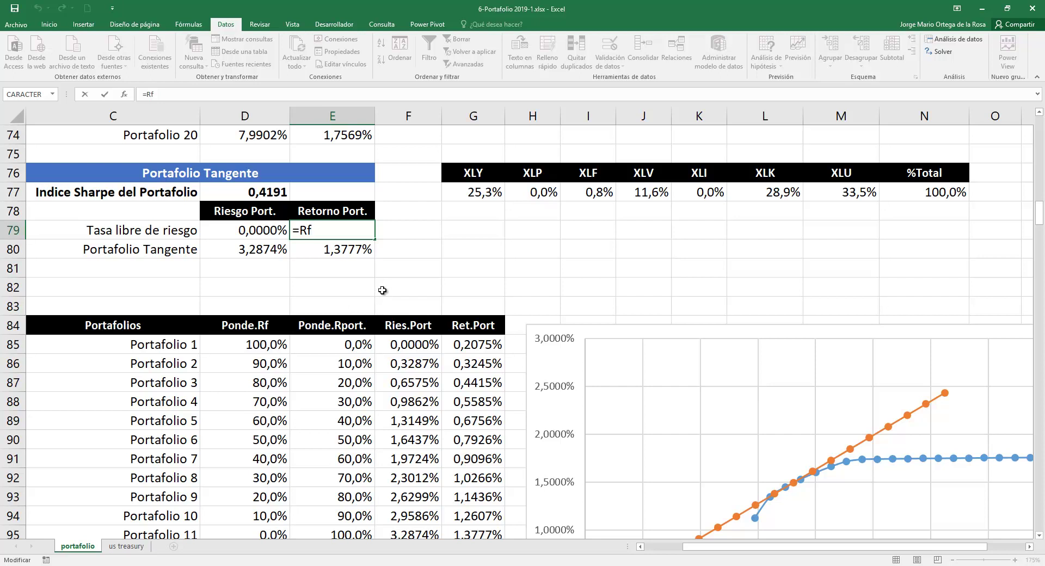
{"action": "key", "text": "Return"}
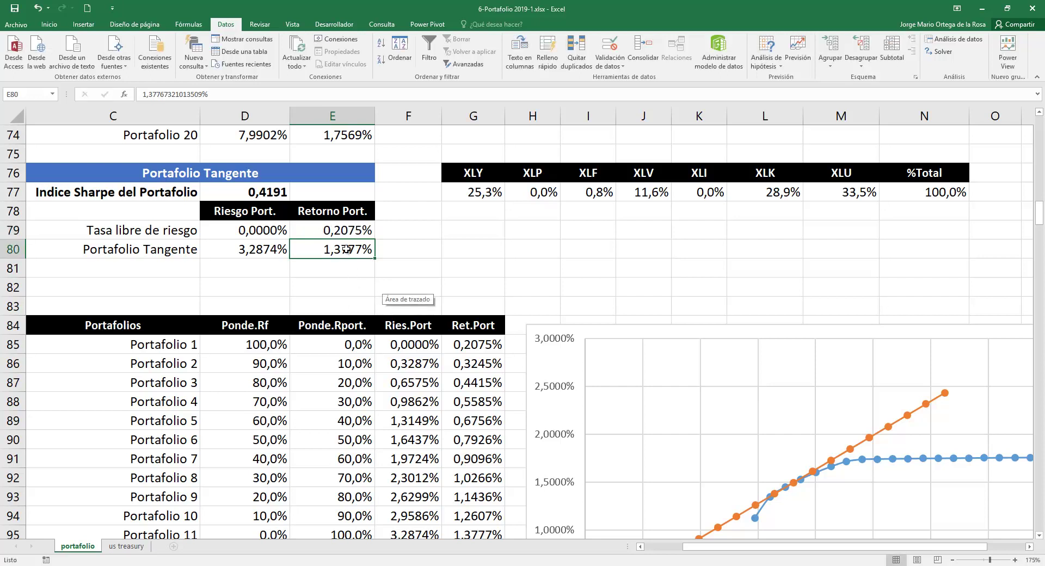
{"action": "left_click", "coordinate": [267, 231]}
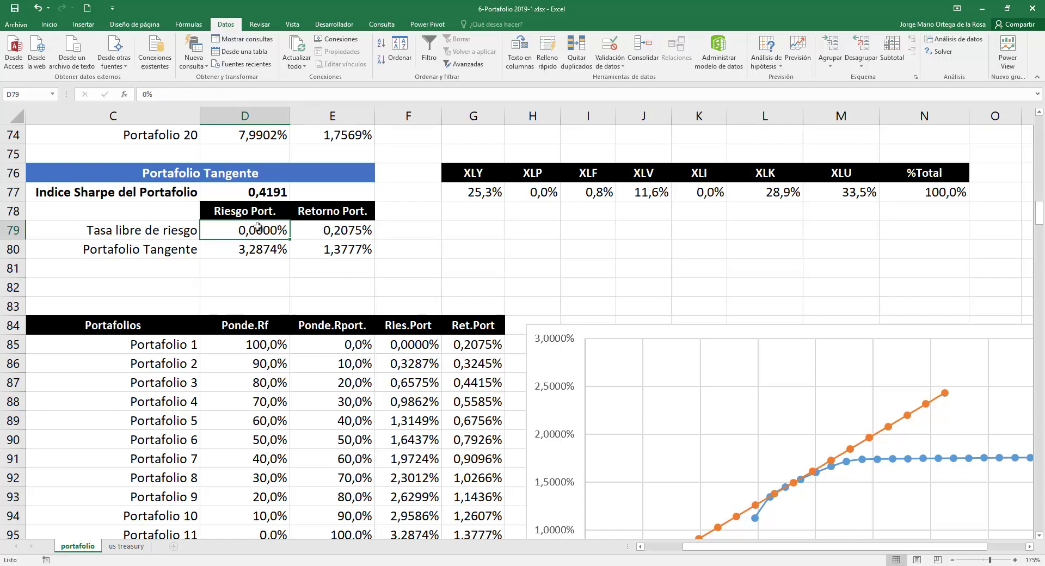
{"action": "left_click", "coordinate": [335, 229]}
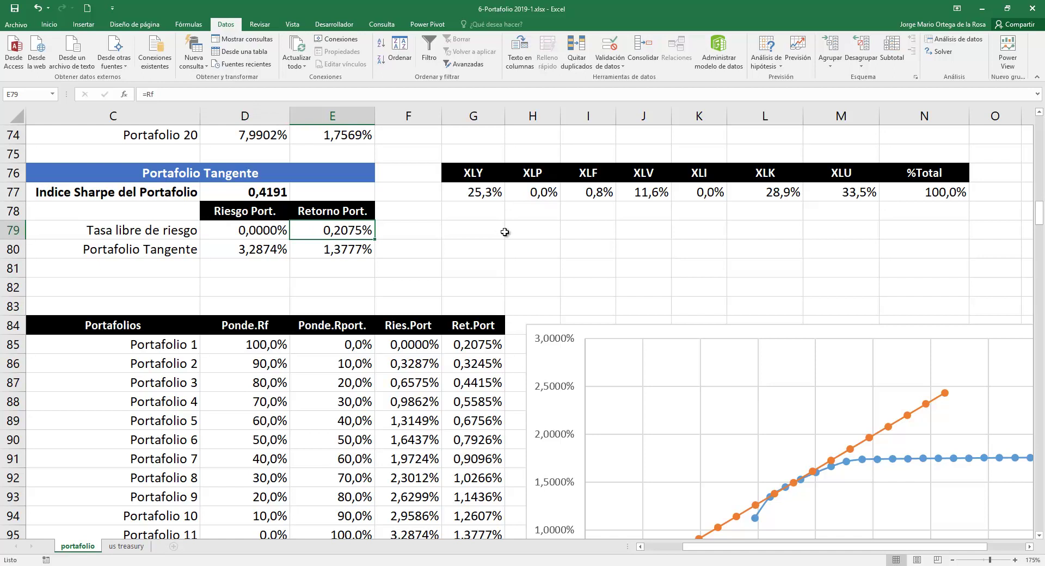
Step: Paste the Rent. Portafolio return 1,3777% as a value into the tangent return cell
{"action": "left_click", "coordinate": [266, 250]}
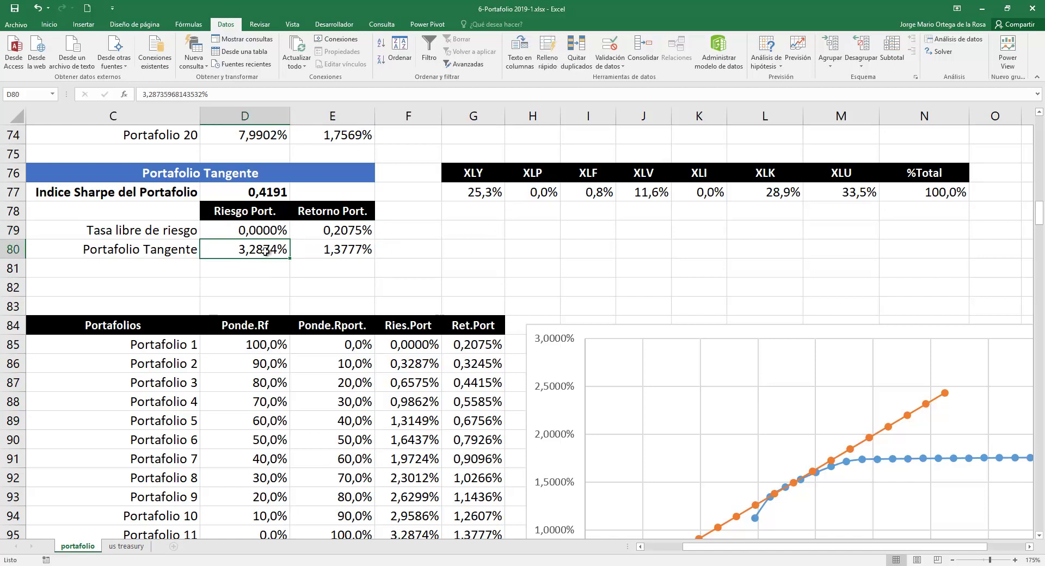
{"action": "scroll", "coordinate": [265, 250], "scroll_direction": "up", "scroll_amount": 1}
{"action": "scroll", "coordinate": [266, 251], "scroll_direction": "up", "scroll_amount": 1}
{"action": "scroll", "coordinate": [265, 250], "scroll_direction": "up", "scroll_amount": 4}
{"action": "scroll", "coordinate": [270, 282], "scroll_direction": "up", "scroll_amount": 3}
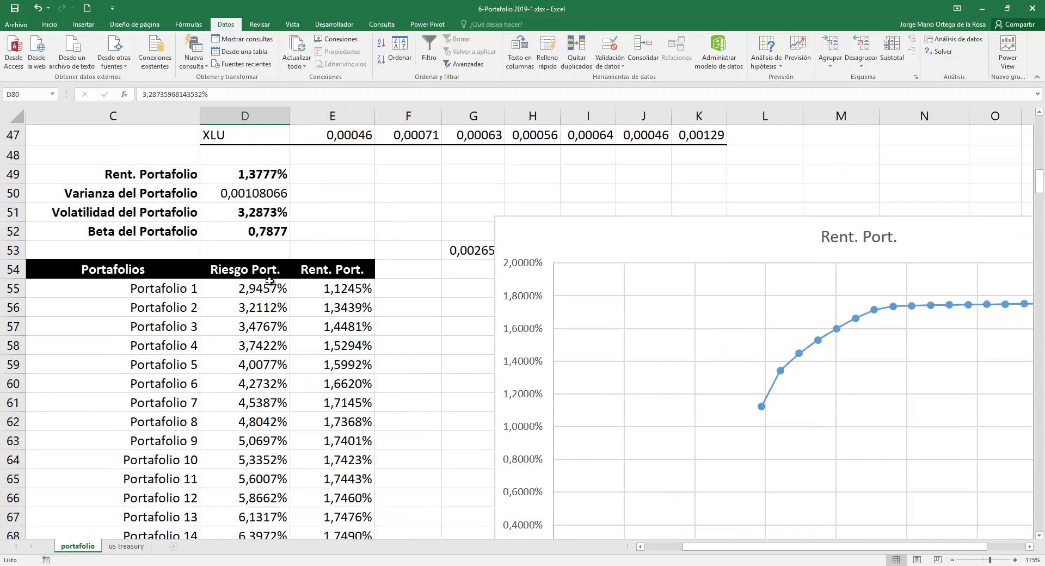
{"action": "scroll", "coordinate": [270, 281], "scroll_direction": "up", "scroll_amount": 3}
{"action": "left_click", "coordinate": [260, 385]}
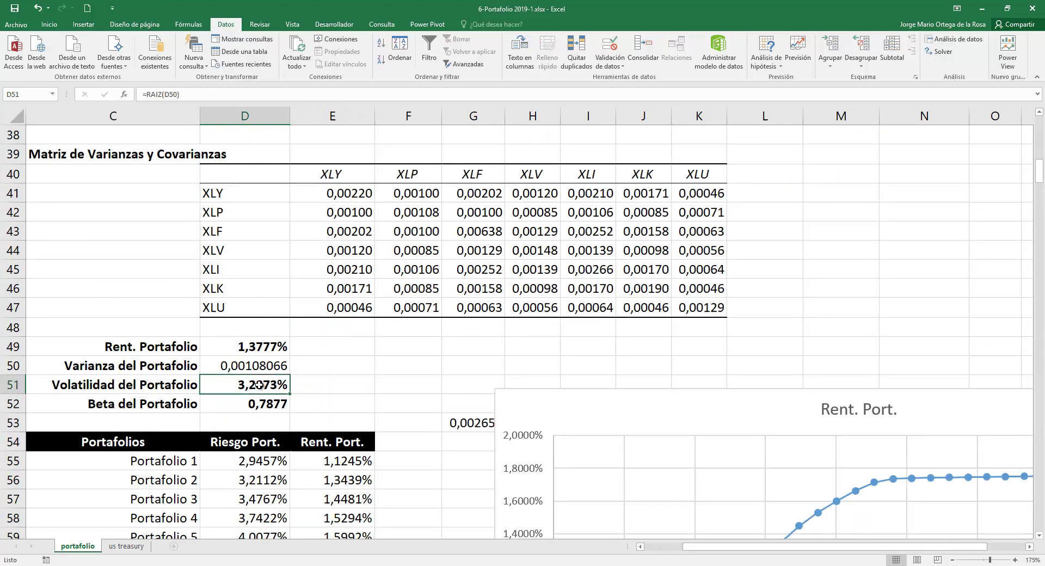
{"action": "left_click", "coordinate": [265, 343]}
{"action": "key", "text": "ctrl+c"}
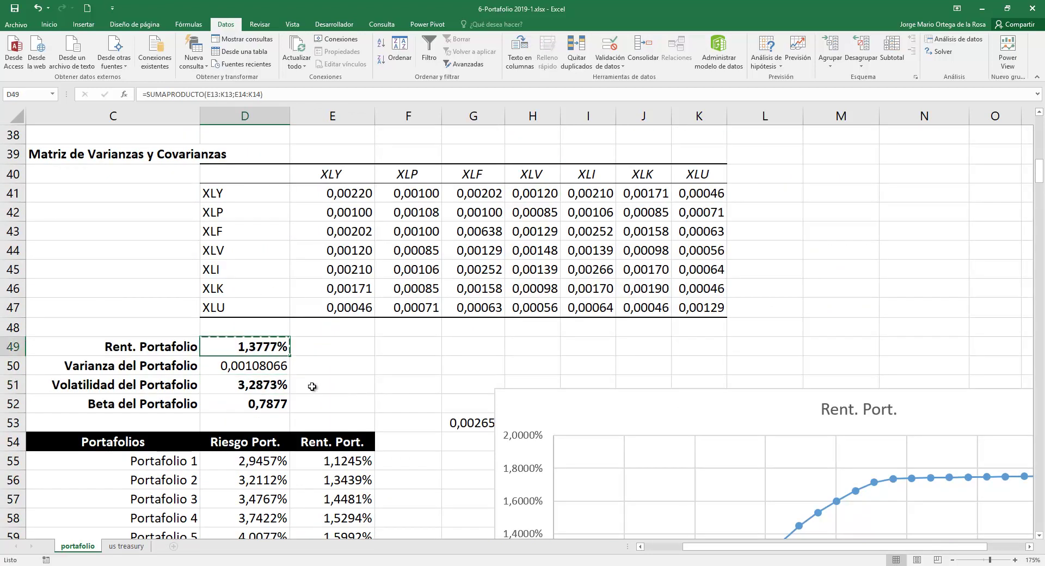
{"action": "scroll", "coordinate": [349, 396], "scroll_direction": "down", "scroll_amount": 2}
{"action": "scroll", "coordinate": [351, 399], "scroll_direction": "down", "scroll_amount": 7}
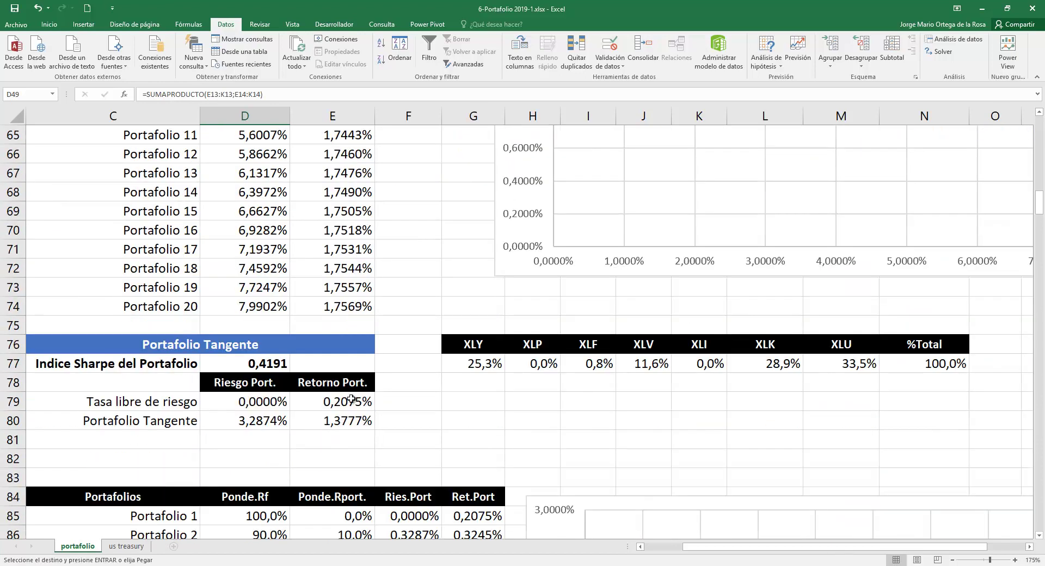
{"action": "right_click", "coordinate": [339, 421]}
{"action": "left_click", "coordinate": [379, 241]}
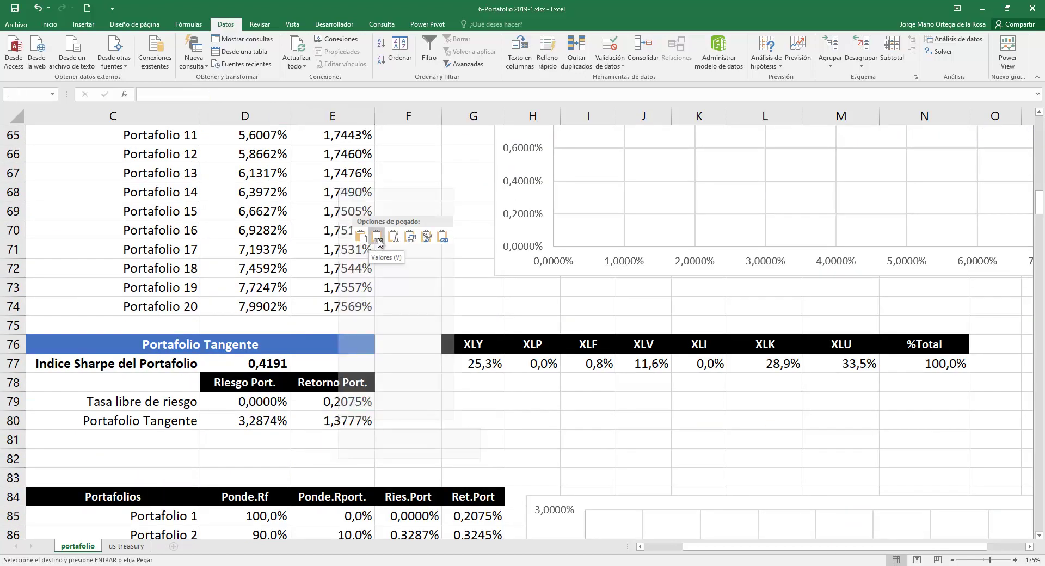
Step: Paste the portfolio volatility 3,2873% as a value into the tangent risk cell D80
{"action": "left_click", "coordinate": [257, 422]}
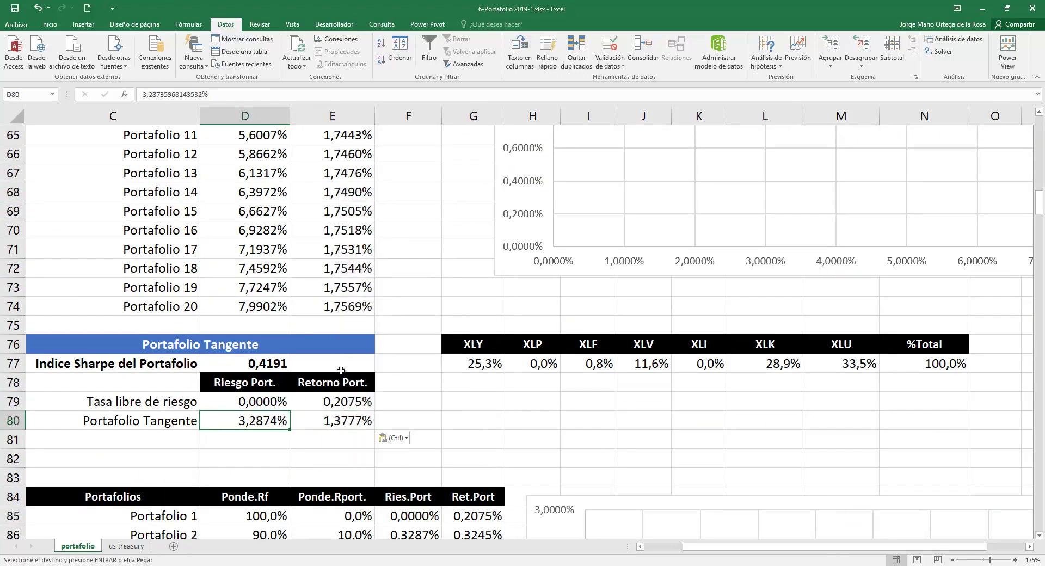
{"action": "scroll", "coordinate": [409, 326], "scroll_direction": "up", "scroll_amount": 4}
{"action": "scroll", "coordinate": [408, 298], "scroll_direction": "up", "scroll_amount": 3}
{"action": "scroll", "coordinate": [353, 337], "scroll_direction": "up", "scroll_amount": 2}
{"action": "left_click", "coordinate": [267, 387]}
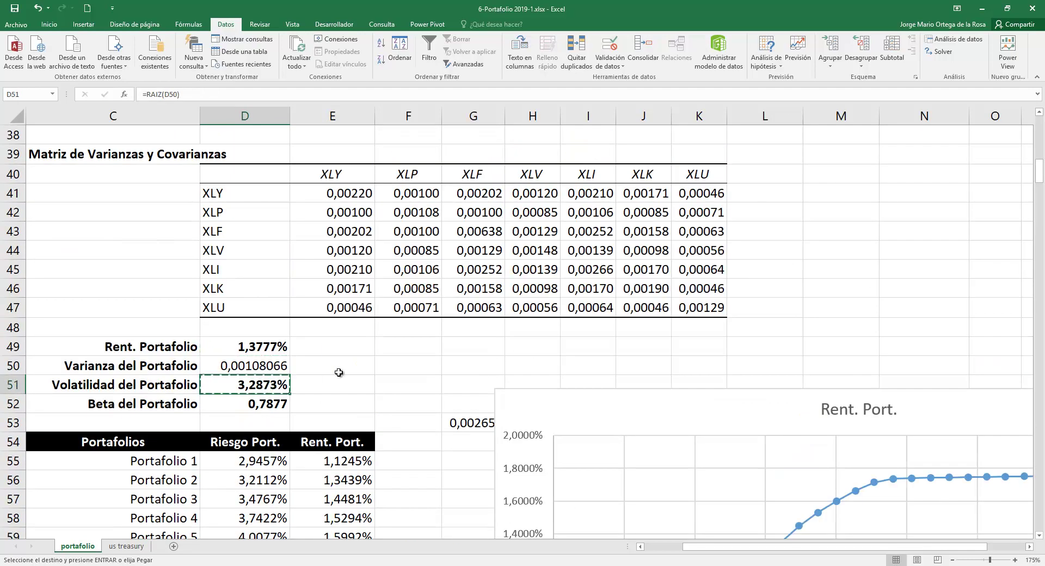
{"action": "scroll", "coordinate": [359, 367], "scroll_direction": "down", "scroll_amount": 3}
{"action": "scroll", "coordinate": [398, 361], "scroll_direction": "down", "scroll_amount": 4}
{"action": "scroll", "coordinate": [397, 360], "scroll_direction": "down", "scroll_amount": 3}
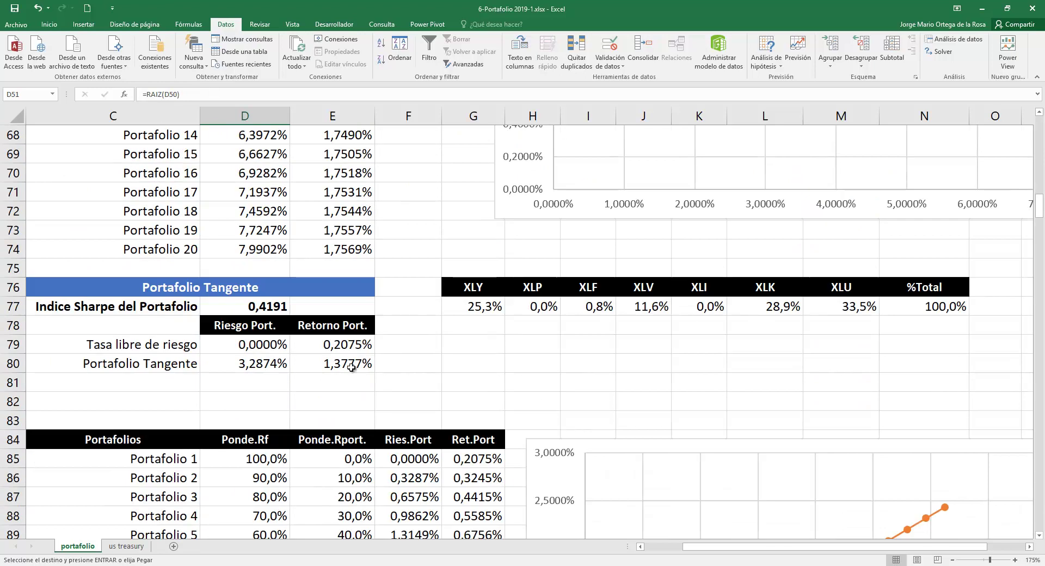
{"action": "right_click", "coordinate": [273, 366]}
{"action": "left_click", "coordinate": [312, 187]}
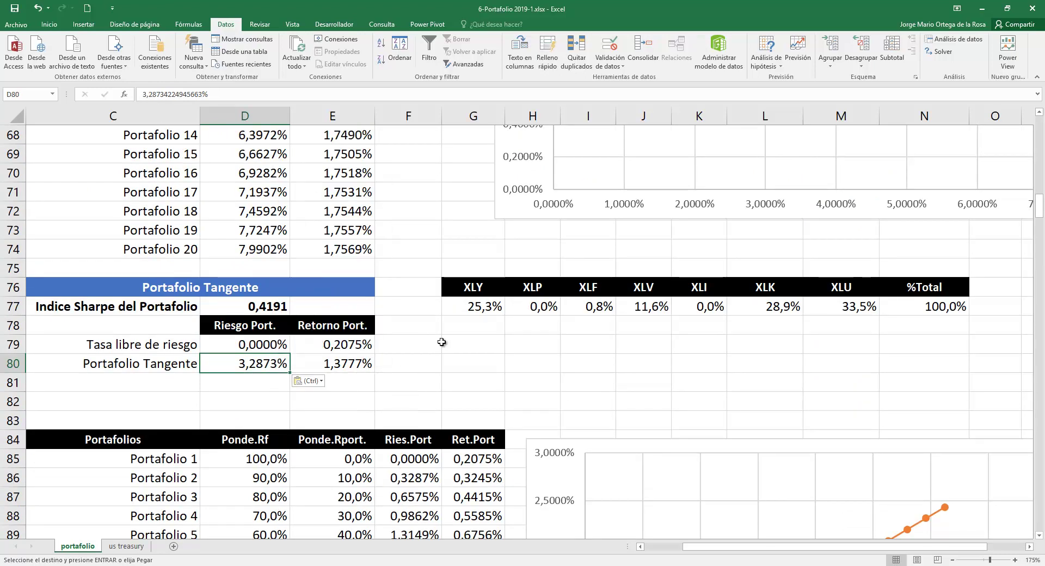
{"action": "left_click", "coordinate": [445, 359]}
{"action": "scroll", "coordinate": [350, 372], "scroll_direction": "down", "scroll_amount": 1}
{"action": "scroll", "coordinate": [350, 348], "scroll_direction": "down", "scroll_amount": 1}
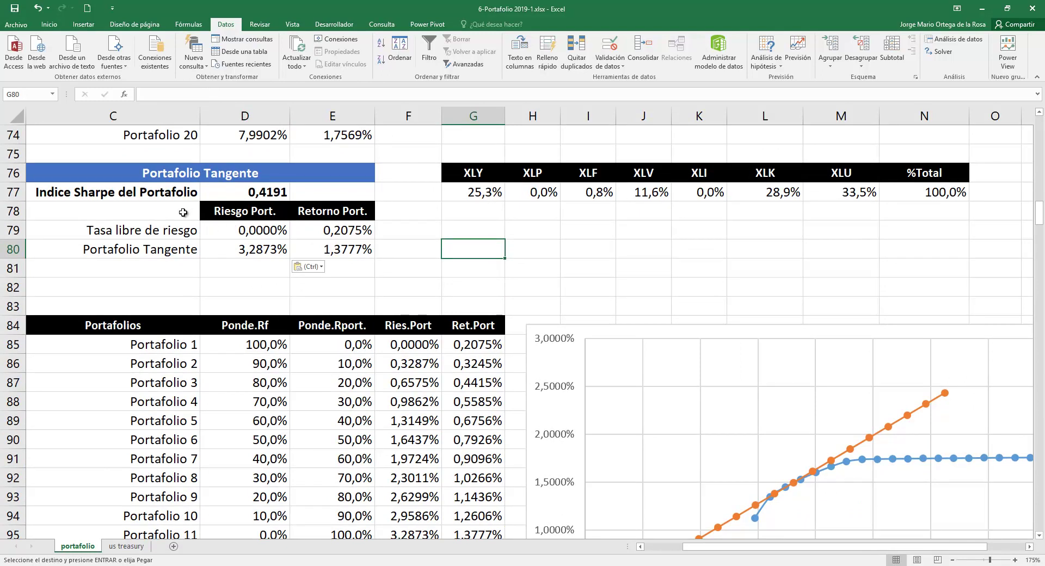
{"action": "left_click_drag", "start_coordinate": [179, 226], "coordinate": [348, 249]}
{"action": "left_click", "coordinate": [154, 230]}
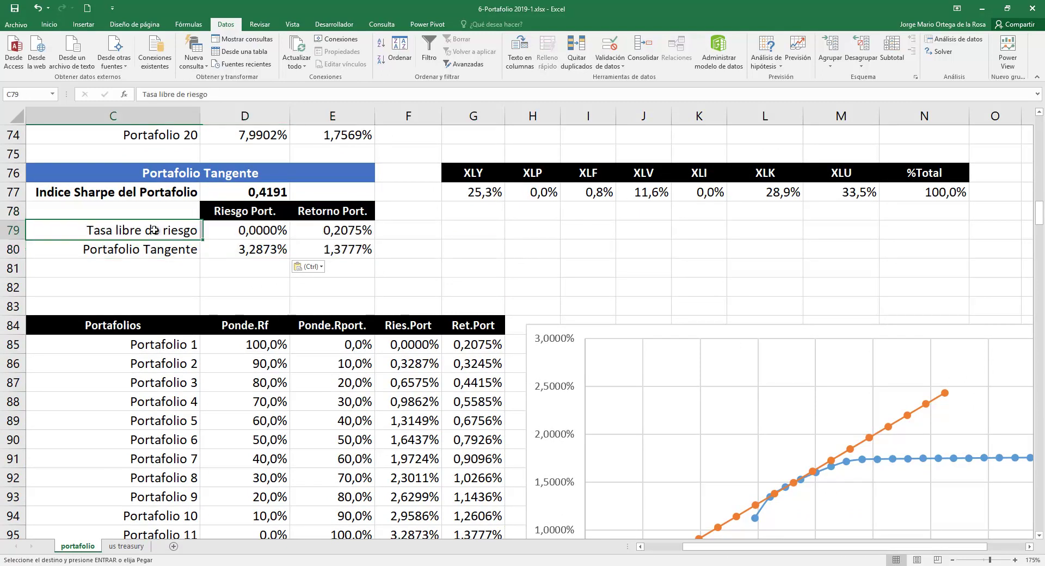
{"action": "left_click_drag", "start_coordinate": [261, 230], "coordinate": [326, 230]}
{"action": "left_click", "coordinate": [266, 231]}
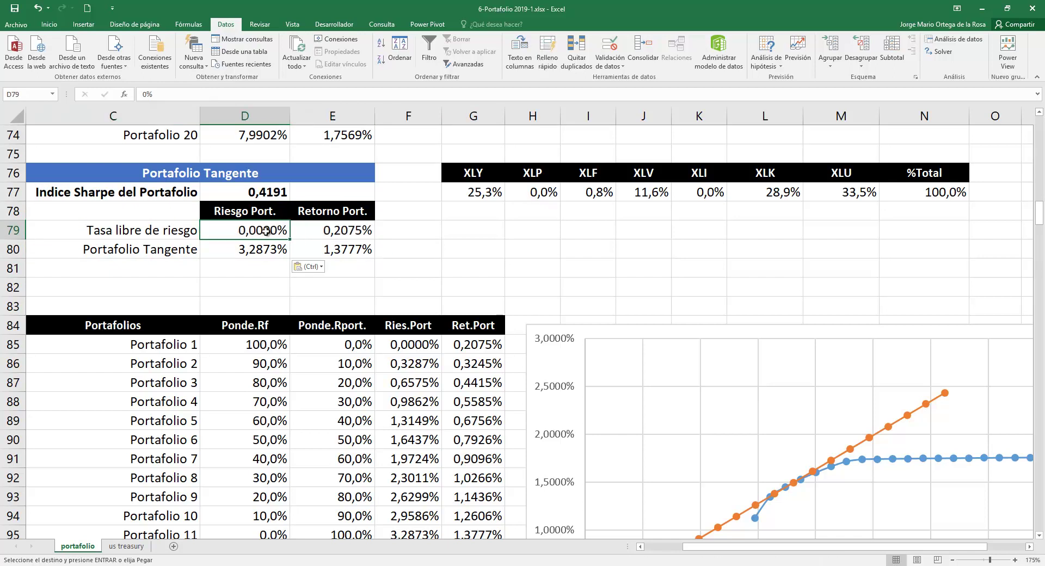
{"action": "left_click", "coordinate": [348, 231]}
{"action": "left_click_drag", "start_coordinate": [142, 252], "coordinate": [311, 249]}
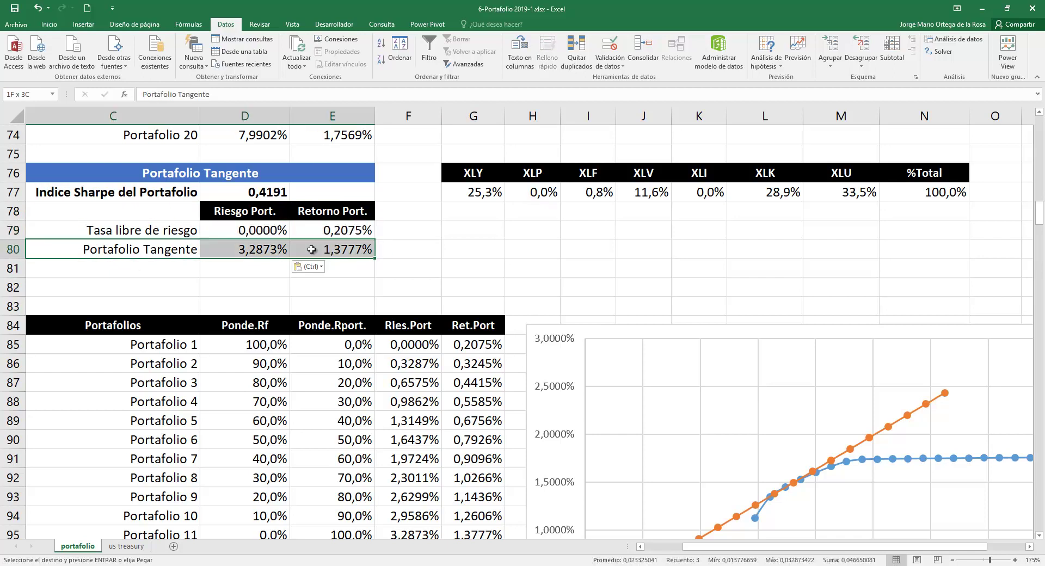
{"action": "left_click", "coordinate": [263, 249]}
{"action": "left_click", "coordinate": [348, 250]}
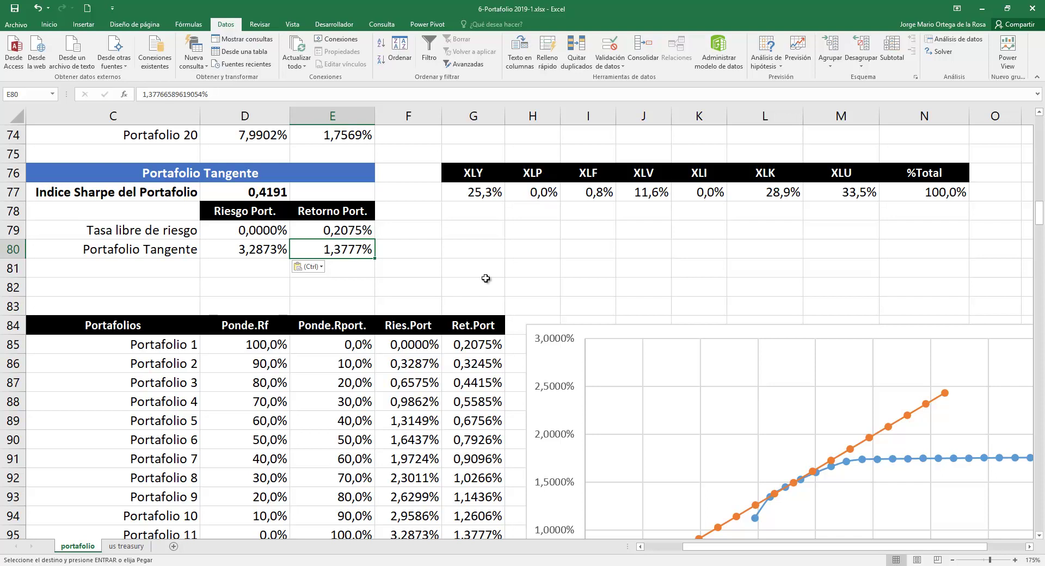
{"action": "scroll", "coordinate": [485, 278], "scroll_direction": "down", "scroll_amount": 3}
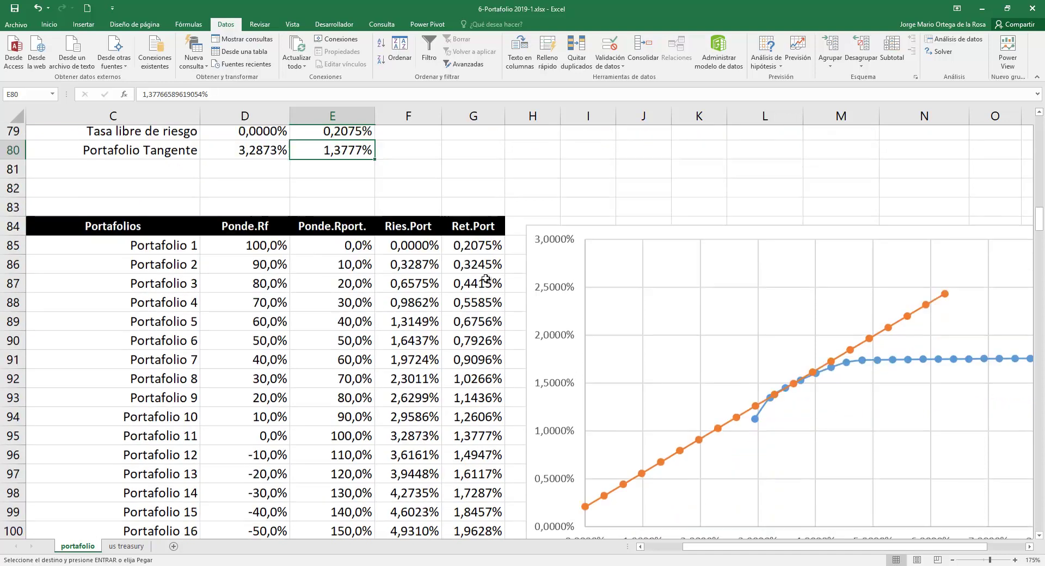
{"action": "left_click_drag", "start_coordinate": [146, 363], "coordinate": [455, 360]}
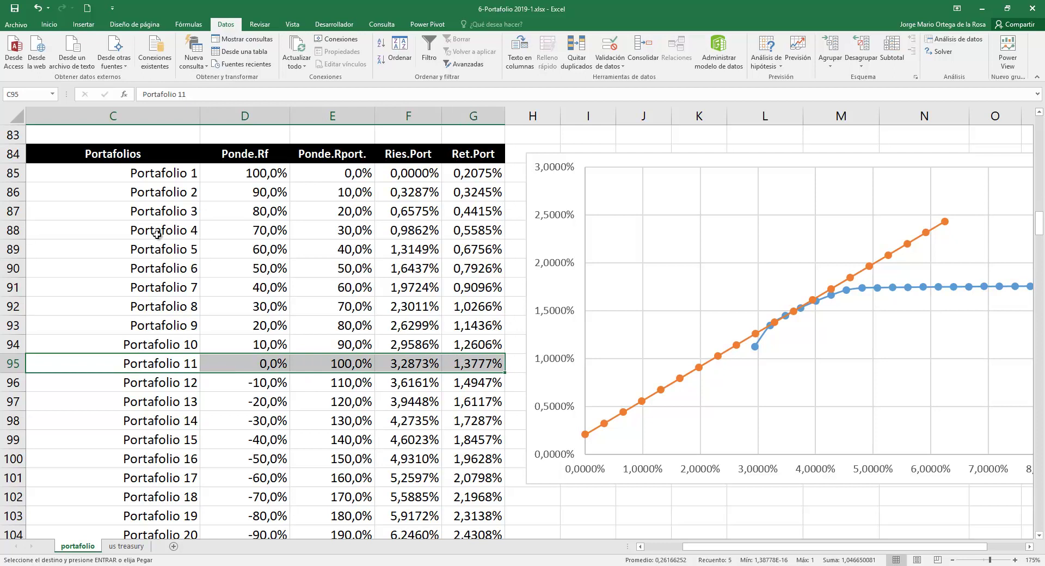
{"action": "scroll", "coordinate": [260, 243], "scroll_direction": "up", "scroll_amount": 1}
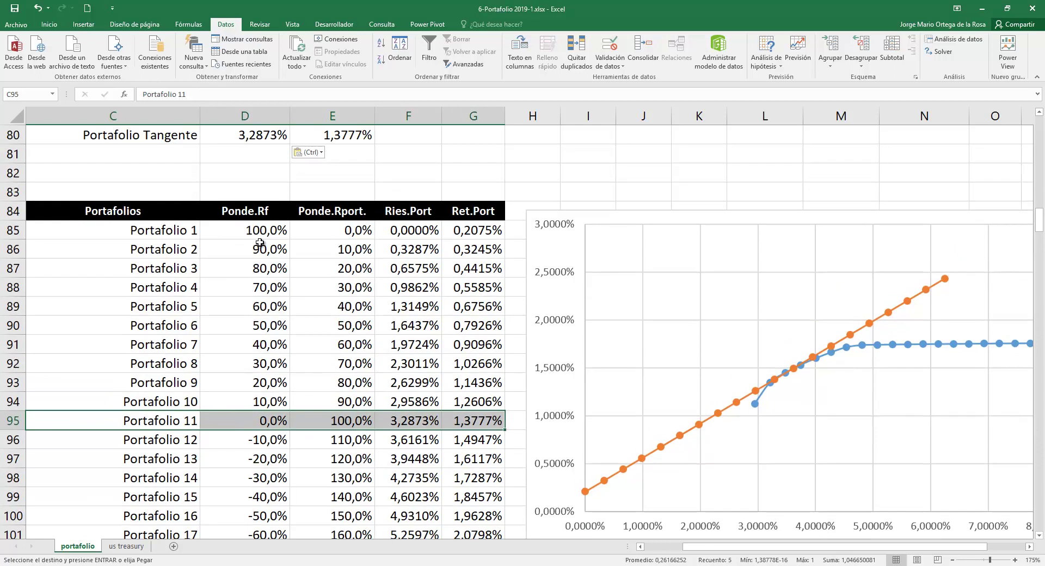
{"action": "left_click", "coordinate": [165, 229]}
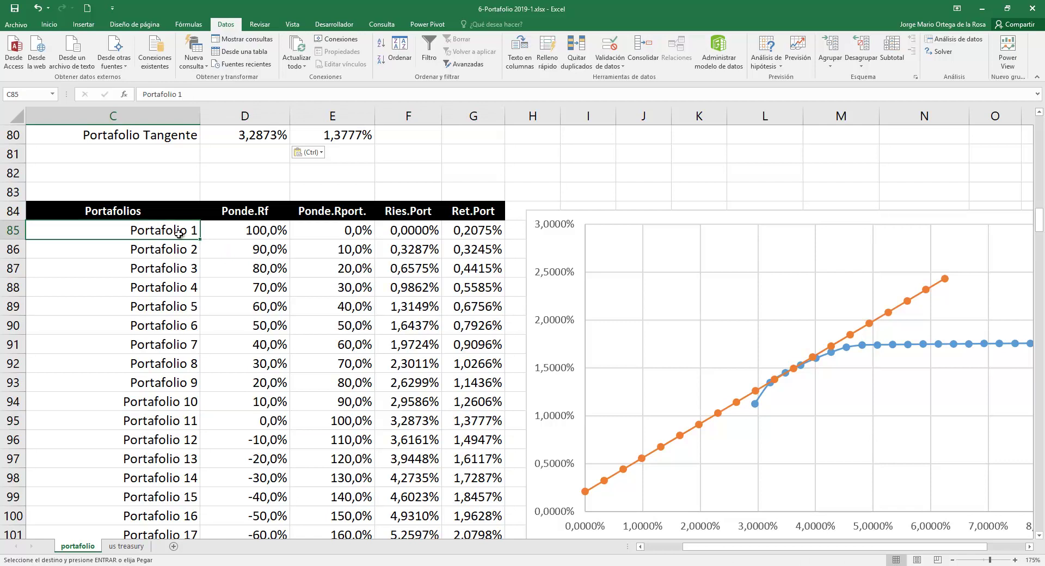
{"action": "scroll", "coordinate": [199, 391], "scroll_direction": "down", "scroll_amount": 1}
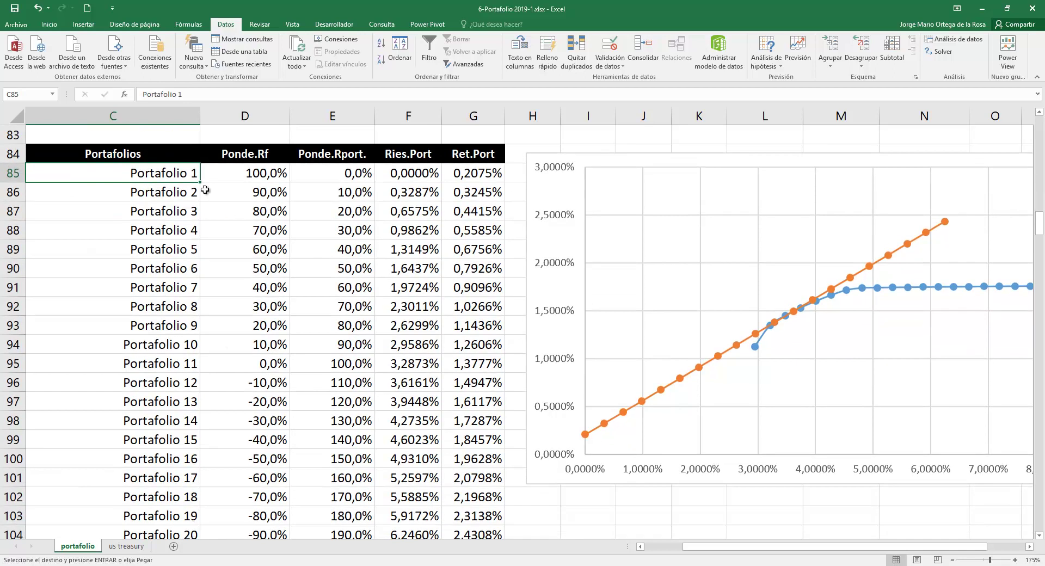
{"action": "mouse_move", "coordinate": [200, 183]}
{"action": "left_mouse_down"}
{"action": "mouse_move", "coordinate": [192, 555]}
{"action": "mouse_move", "coordinate": [196, 504]}
{"action": "left_mouse_up"}
{"action": "scroll", "coordinate": [359, 352], "scroll_direction": "up", "scroll_amount": 1}
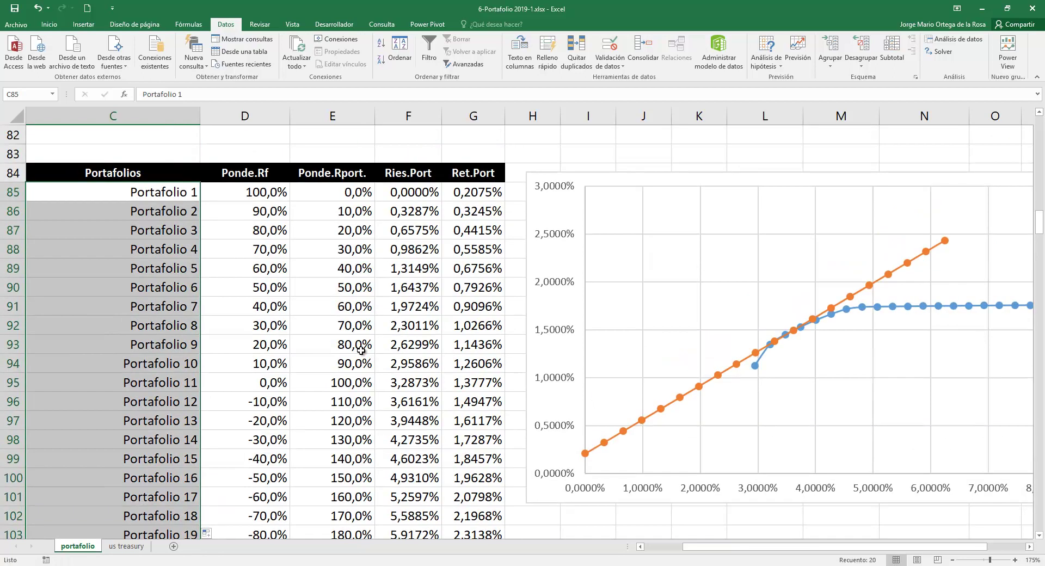
{"action": "left_click_drag", "start_coordinate": [257, 173], "coordinate": [256, 516]}
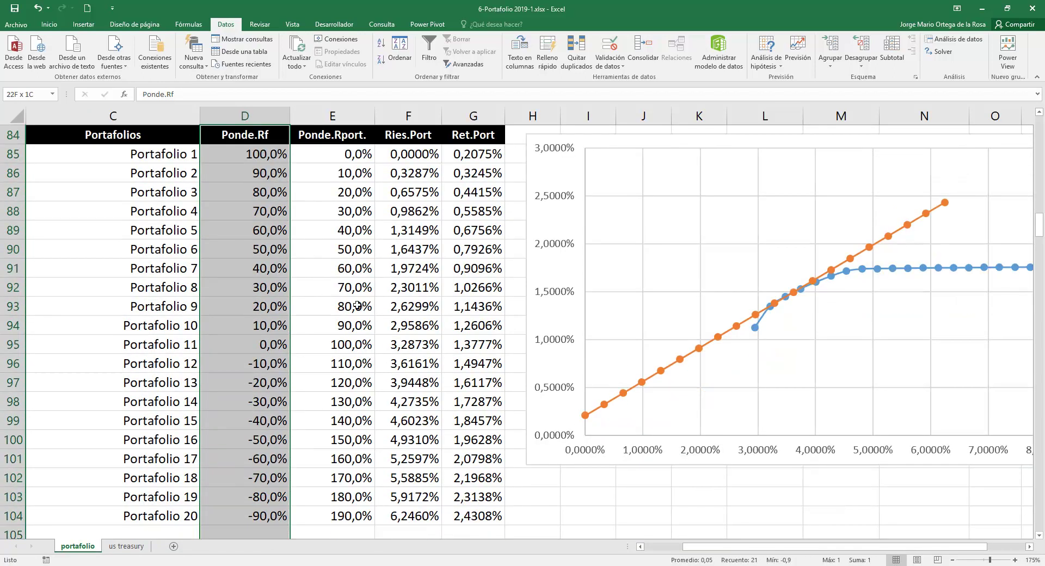
{"action": "left_click_drag", "start_coordinate": [340, 136], "coordinate": [356, 460]}
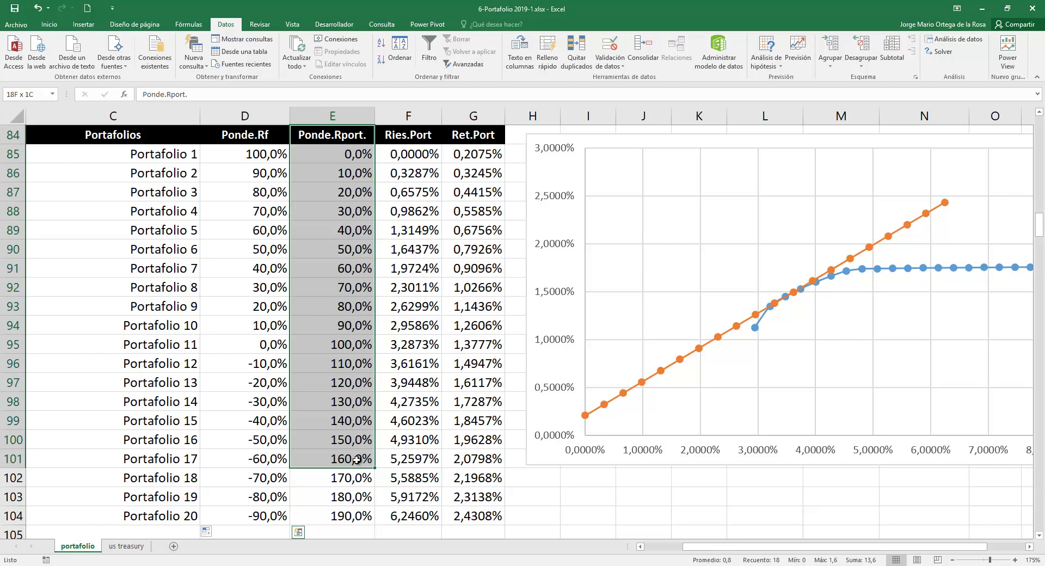
{"action": "left_click_drag", "start_coordinate": [257, 137], "coordinate": [270, 320]}
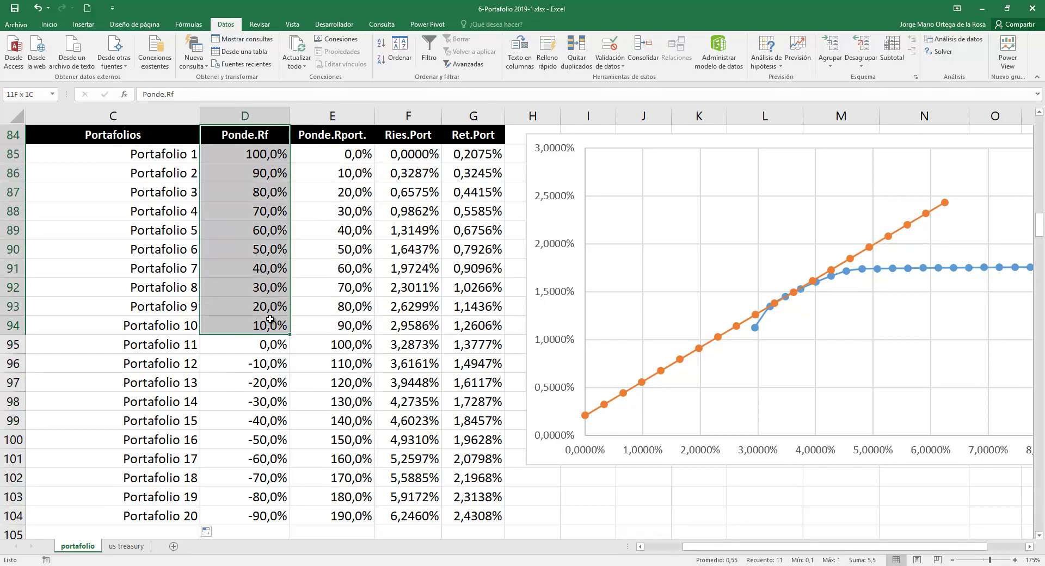
{"action": "left_click", "coordinate": [259, 152]}
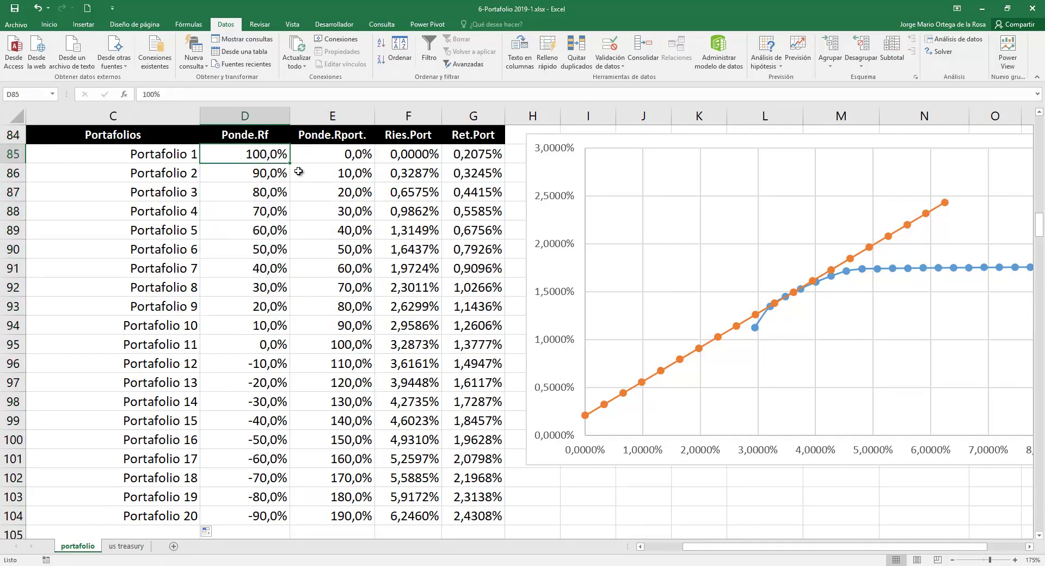
{"action": "scroll", "coordinate": [315, 191], "scroll_direction": "up", "scroll_amount": 2}
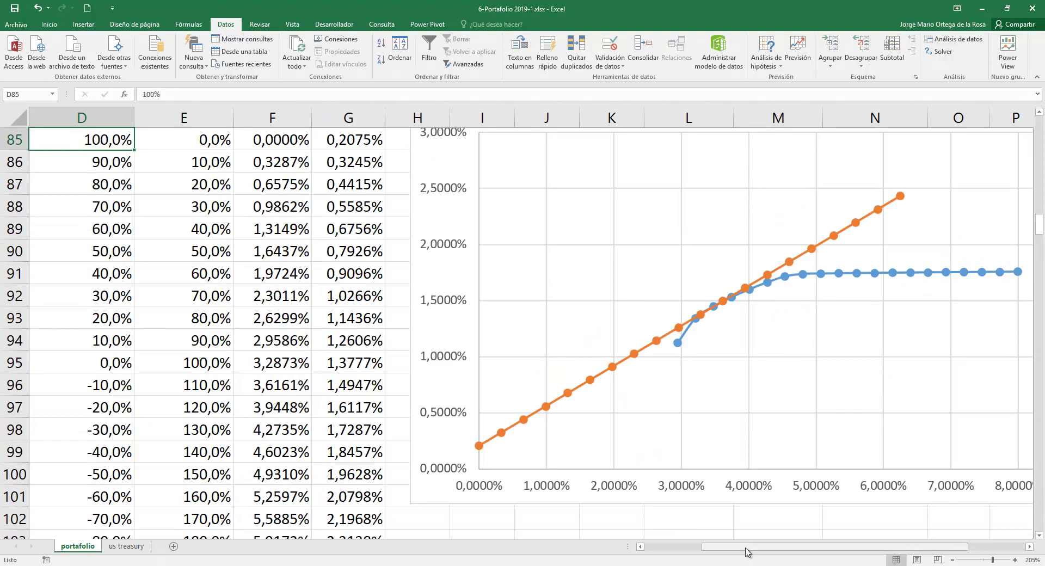
{"action": "left_click_drag", "start_coordinate": [746, 553], "coordinate": [689, 553]}
{"action": "scroll", "coordinate": [471, 348], "scroll_direction": "up", "scroll_amount": 2}
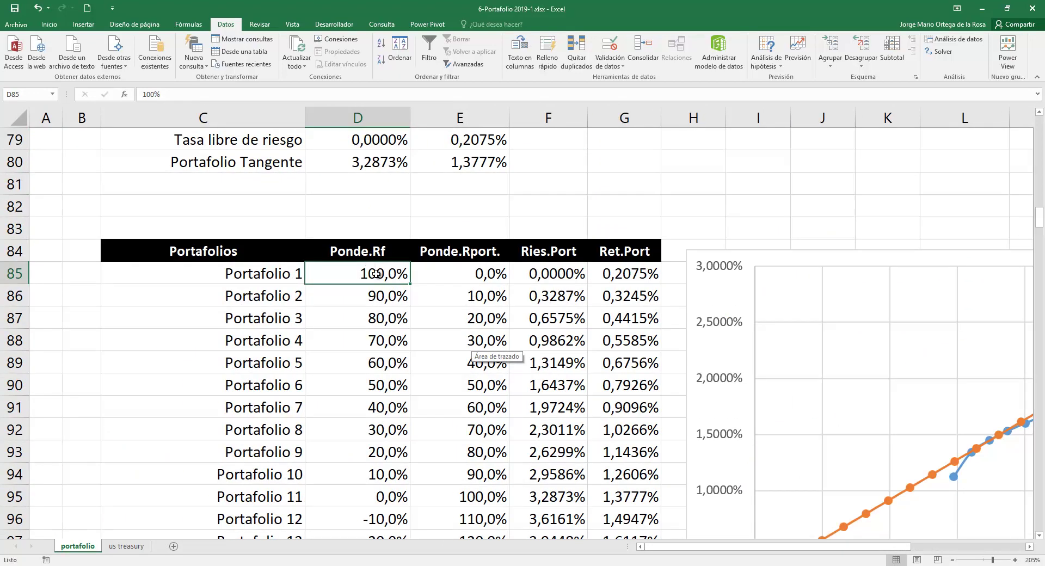
{"action": "left_click", "coordinate": [473, 276]}
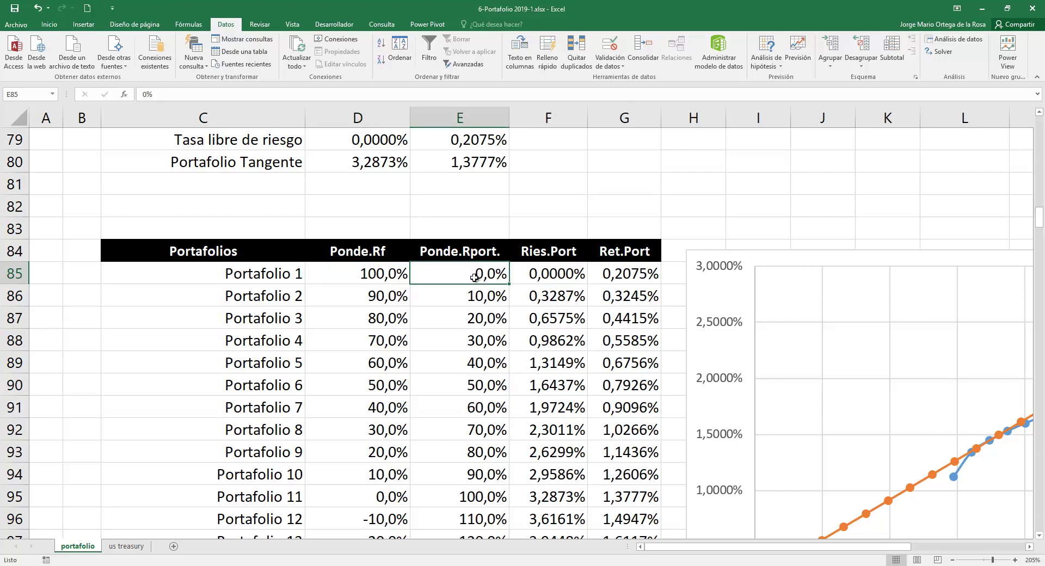
{"action": "left_click", "coordinate": [399, 294]}
{"action": "scroll", "coordinate": [392, 294], "scroll_direction": "down", "scroll_amount": 1}
{"action": "double_click", "coordinate": [389, 220]}
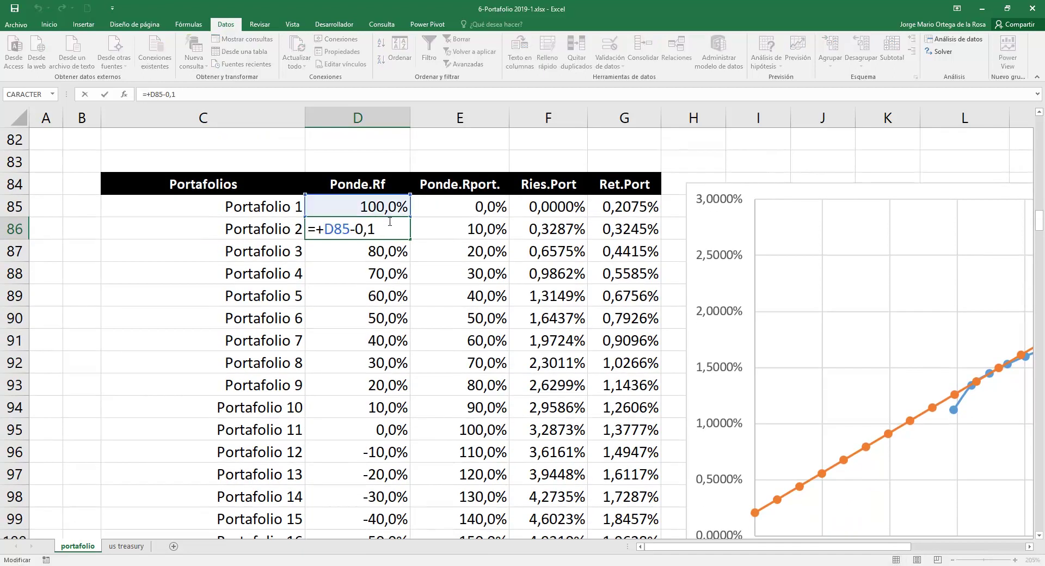
{"action": "key", "text": "Return"}
{"action": "left_click", "coordinate": [383, 427]}
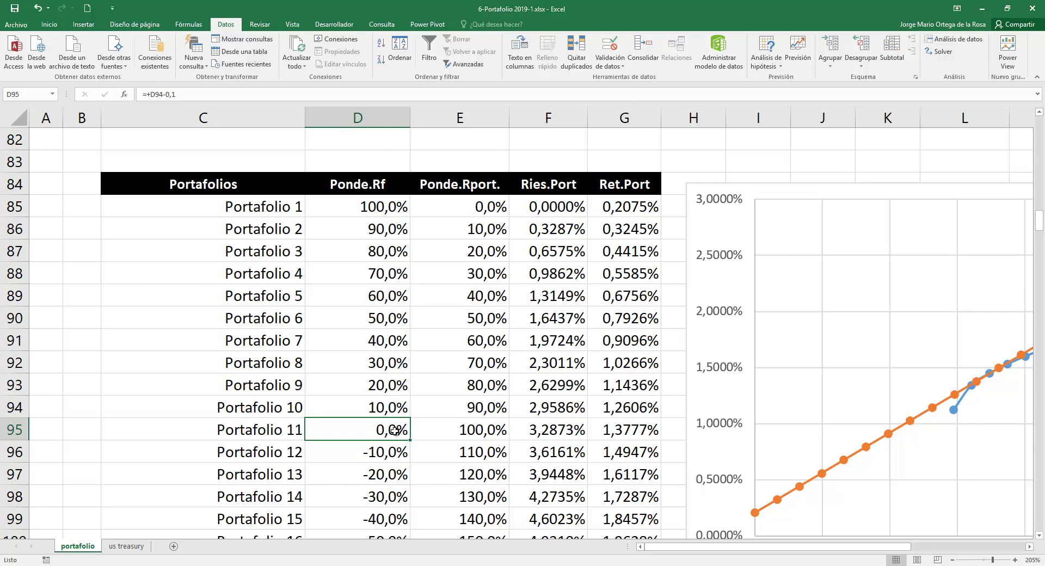
{"action": "left_click", "coordinate": [478, 430]}
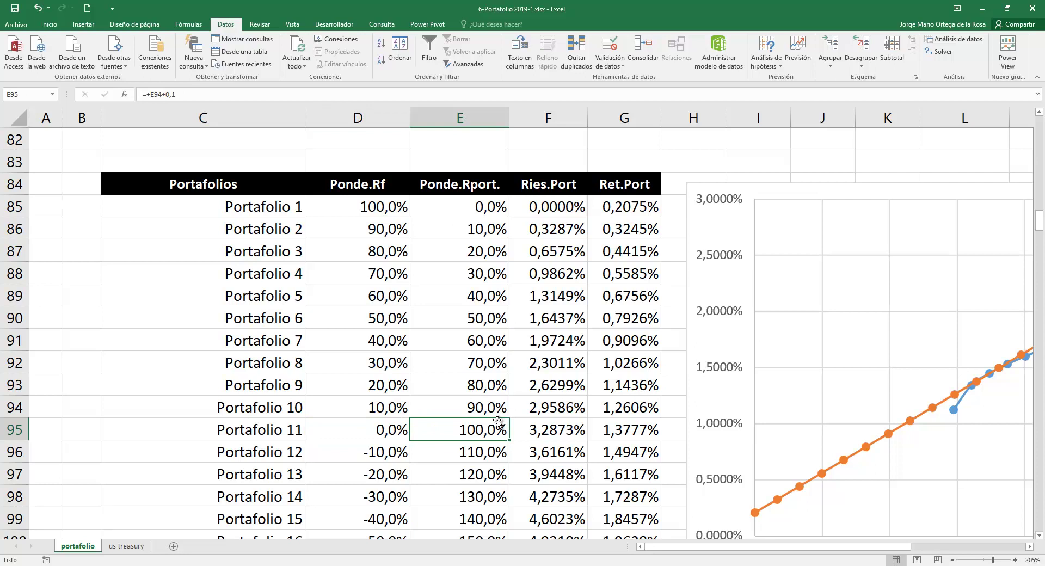
{"action": "left_click", "coordinate": [562, 432]}
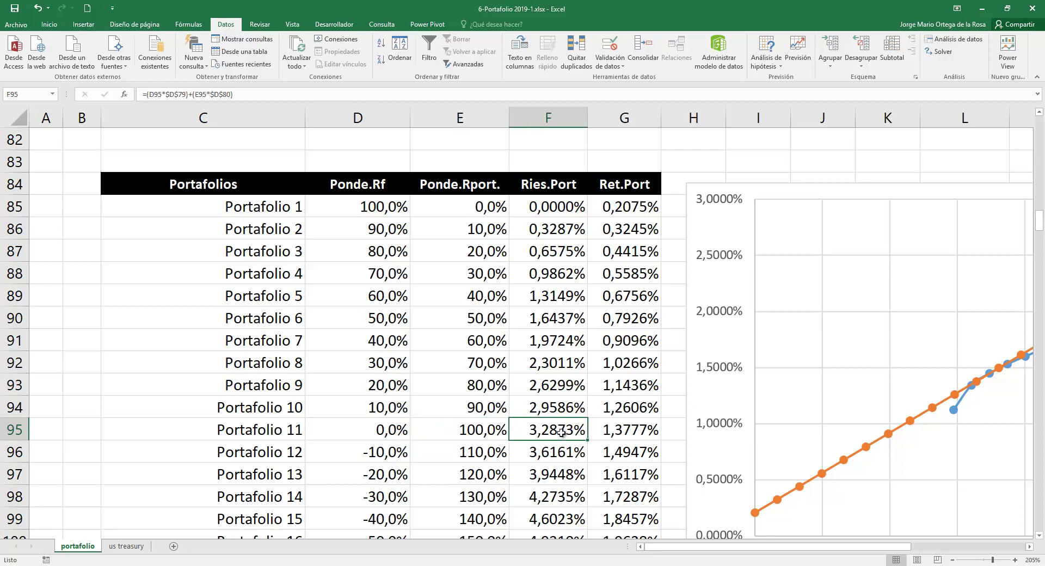
{"action": "left_click", "coordinate": [619, 430]}
{"action": "scroll", "coordinate": [326, 187], "scroll_direction": "up", "scroll_amount": 1}
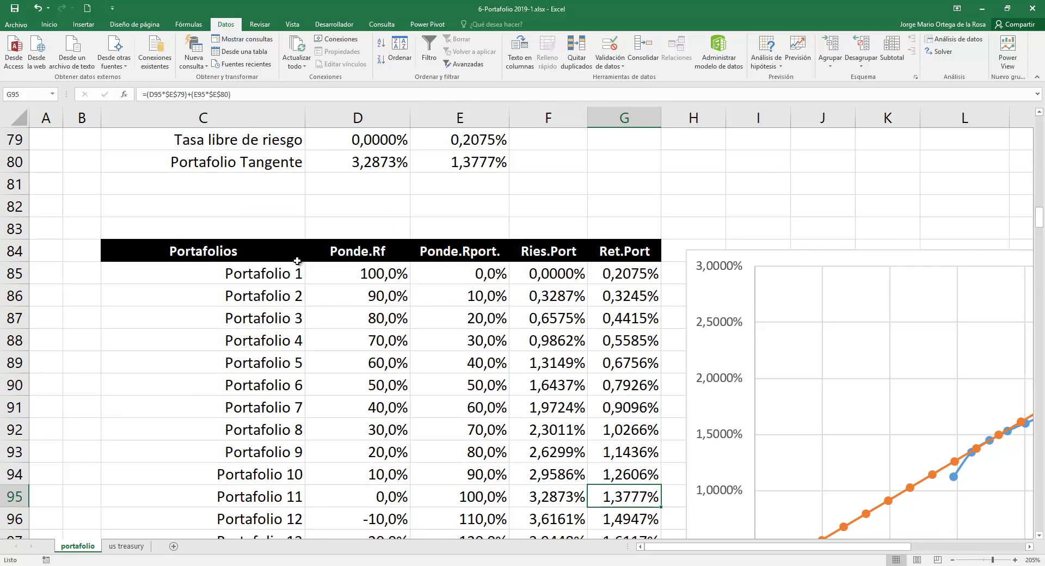
{"action": "left_click", "coordinate": [480, 301]}
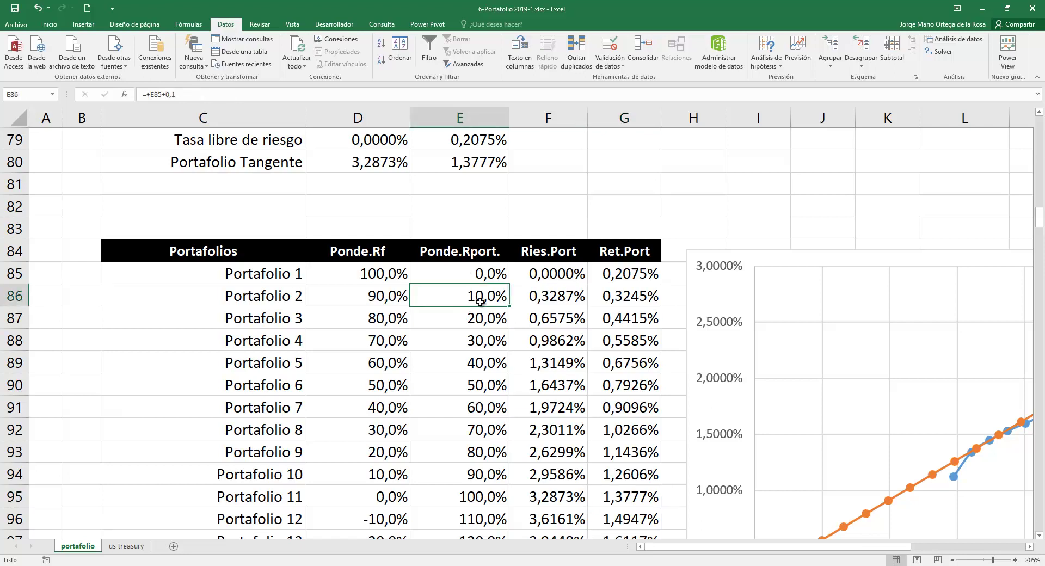
{"action": "scroll", "coordinate": [479, 302], "scroll_direction": "down", "scroll_amount": 1}
{"action": "scroll", "coordinate": [479, 316], "scroll_direction": "down", "scroll_amount": 1}
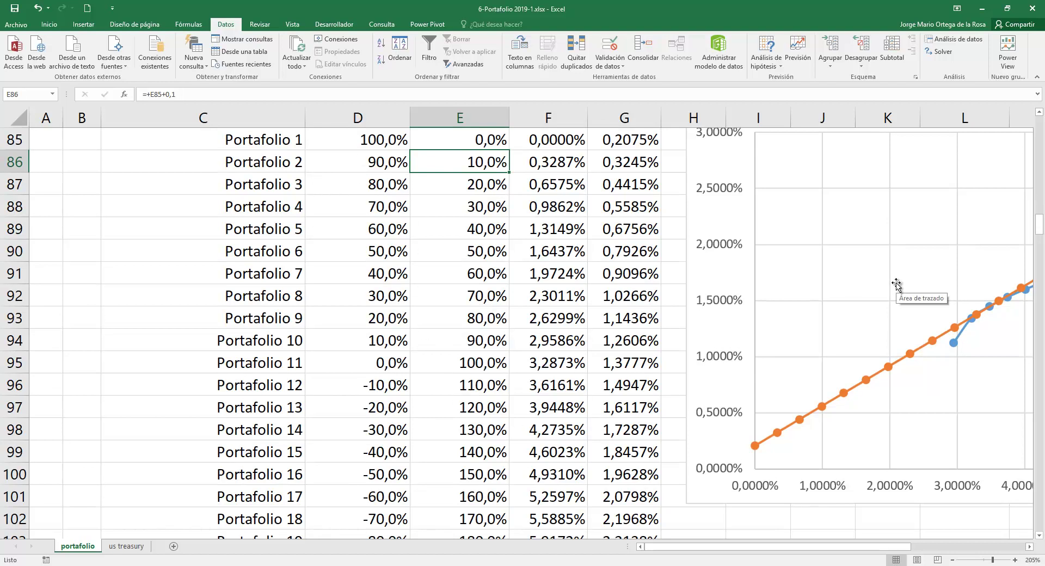
{"action": "scroll", "coordinate": [482, 283], "scroll_direction": "up", "scroll_amount": 1}
{"action": "scroll", "coordinate": [482, 284], "scroll_direction": "up", "scroll_amount": 1}
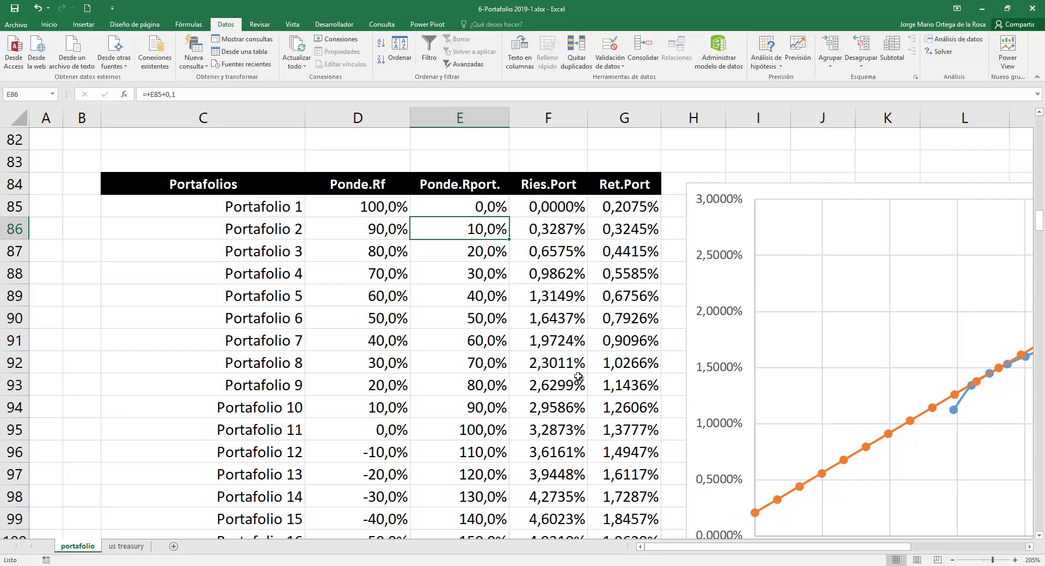
Step: Inspect the Ries.Port and Ret.Port columns and Portafolio 1's existing risk formula
{"action": "scroll", "coordinate": [594, 339], "scroll_direction": "up", "scroll_amount": 1}
{"action": "scroll", "coordinate": [599, 272], "scroll_direction": "up", "scroll_amount": 1}
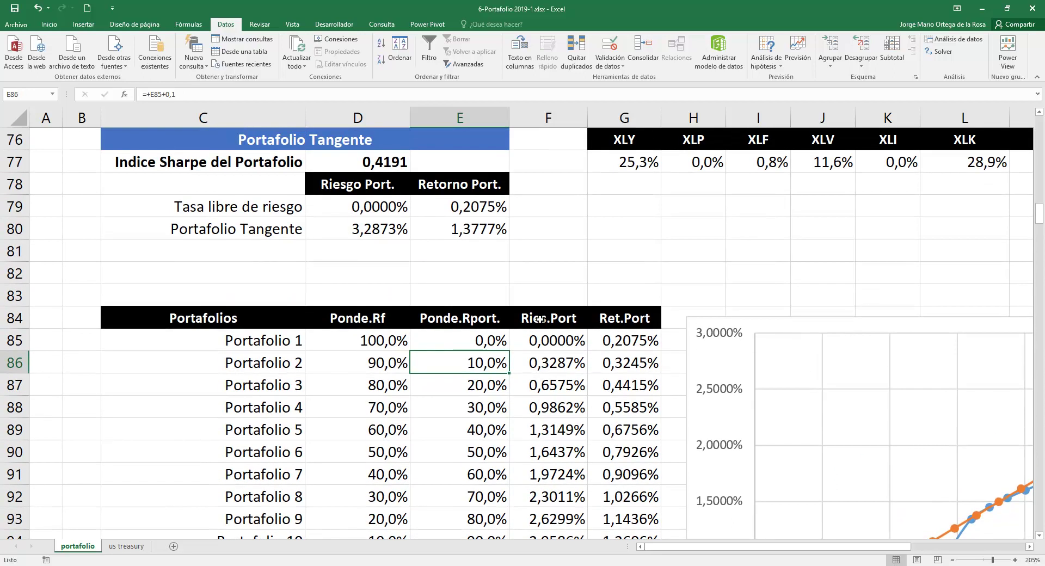
{"action": "left_click_drag", "start_coordinate": [549, 318], "coordinate": [570, 430]}
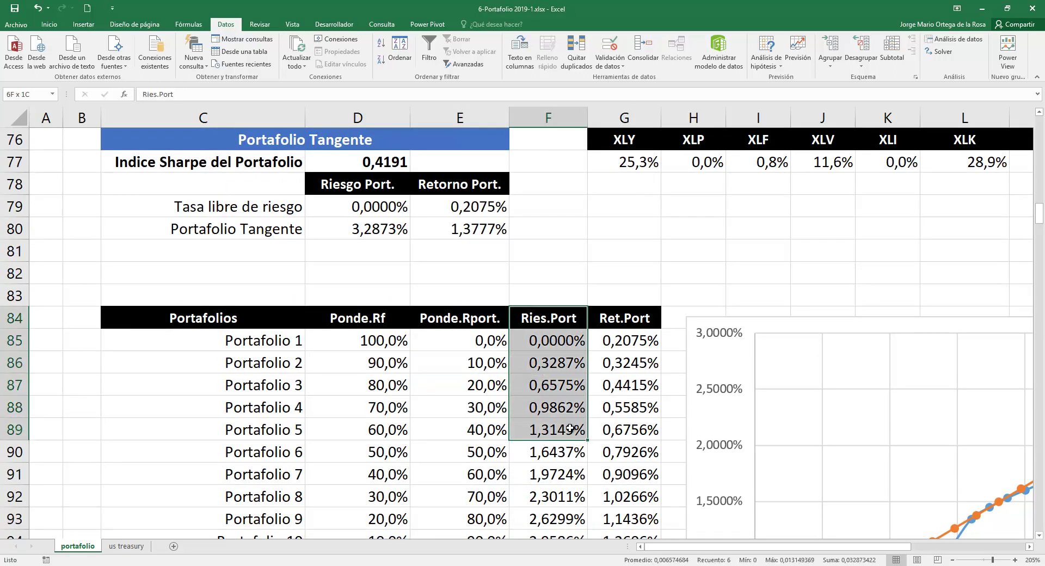
{"action": "left_click_drag", "start_coordinate": [624, 318], "coordinate": [625, 385]}
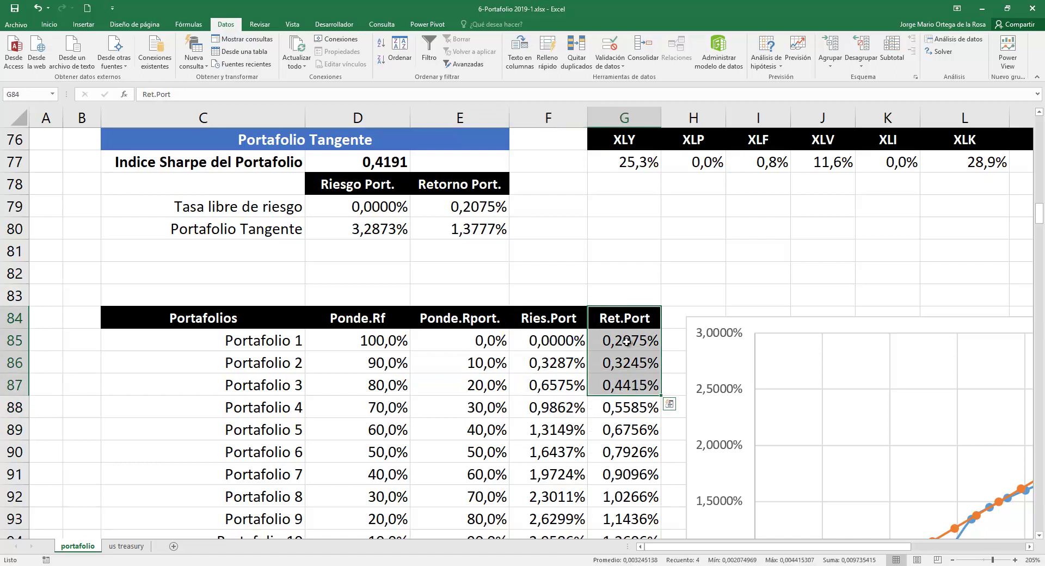
{"action": "left_click", "coordinate": [580, 340]}
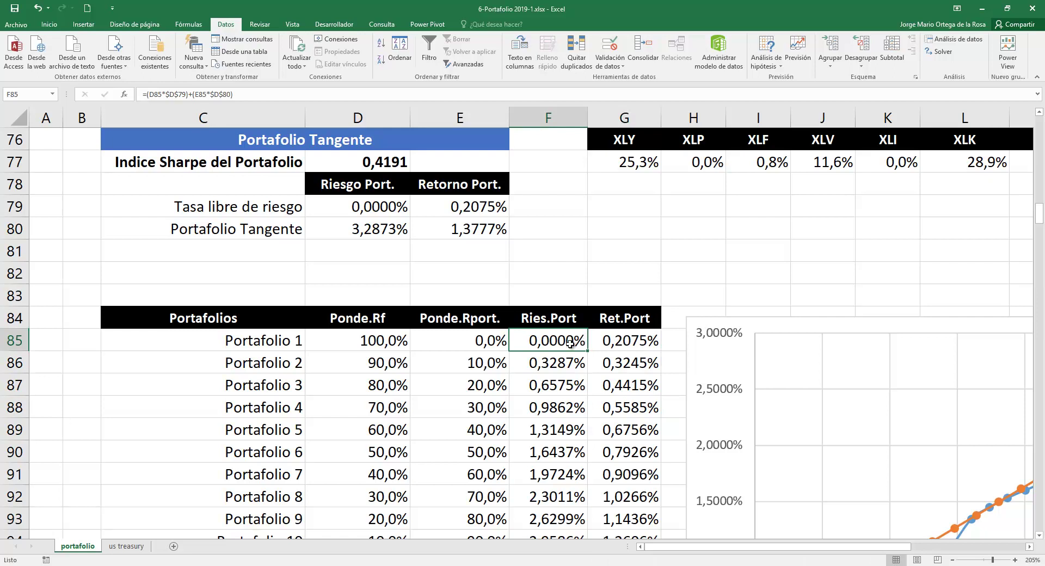
{"action": "left_click", "coordinate": [391, 340]}
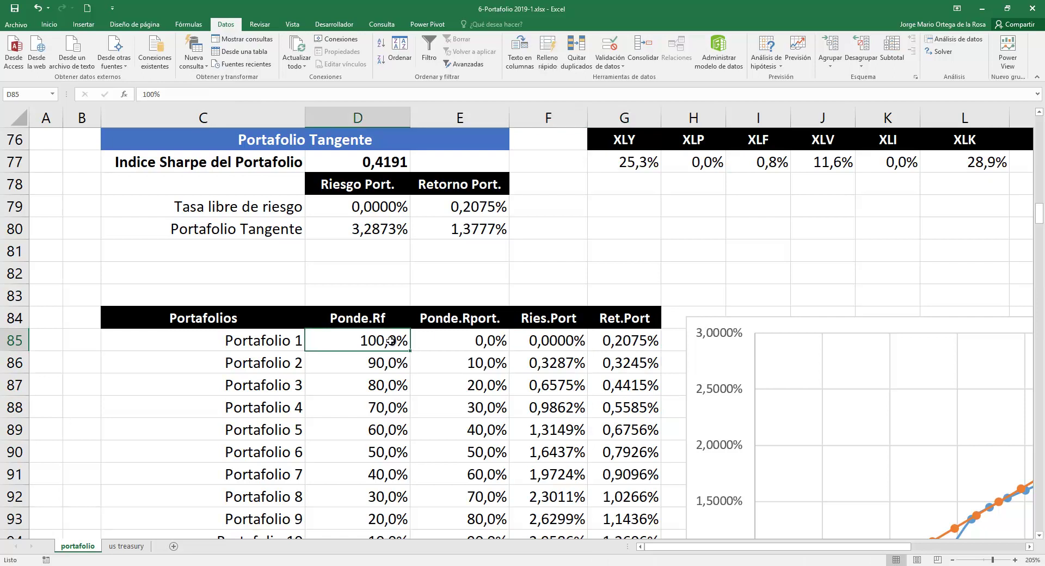
{"action": "left_click", "coordinate": [567, 341]}
{"action": "double_click", "coordinate": [567, 340]}
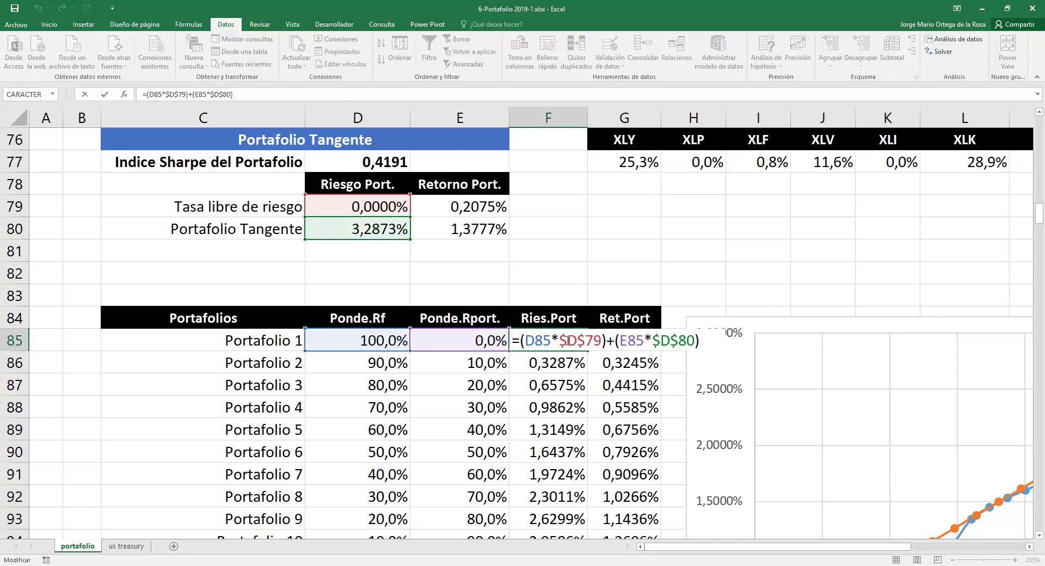
{"action": "key", "text": "Escape"}
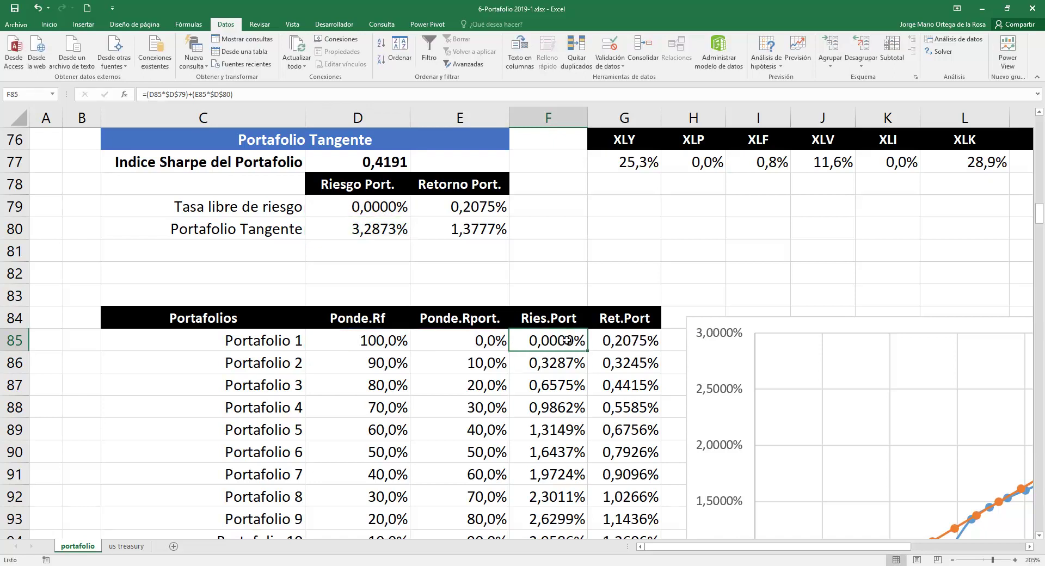
Step: Enter =(D85*$D$79)+(E85*$D$80) as Portafolio 1's risk in F85
{"action": "type", "text": "=("}
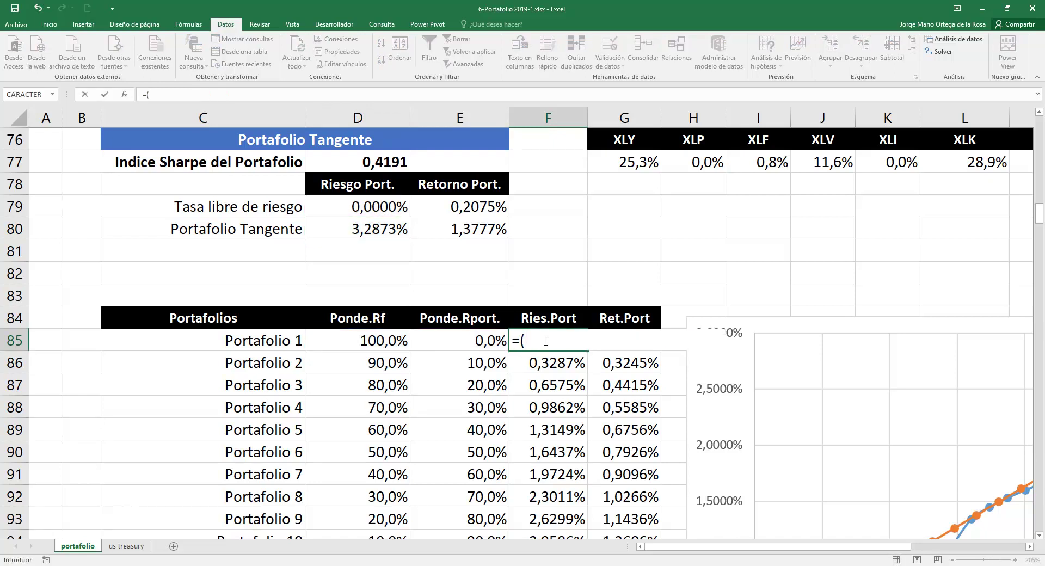
{"action": "left_click", "coordinate": [372, 339]}
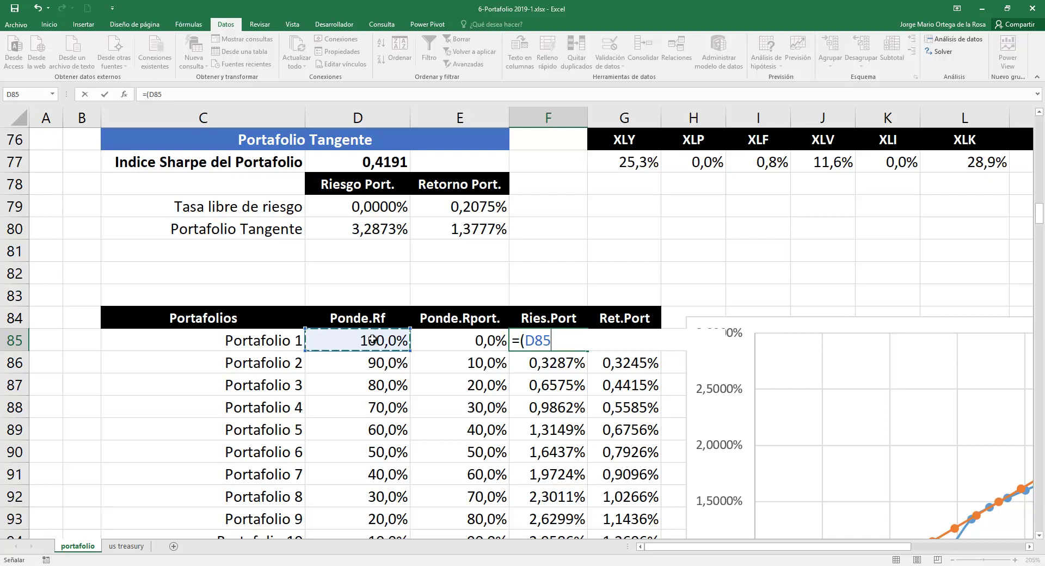
{"action": "type", "text": "*"}
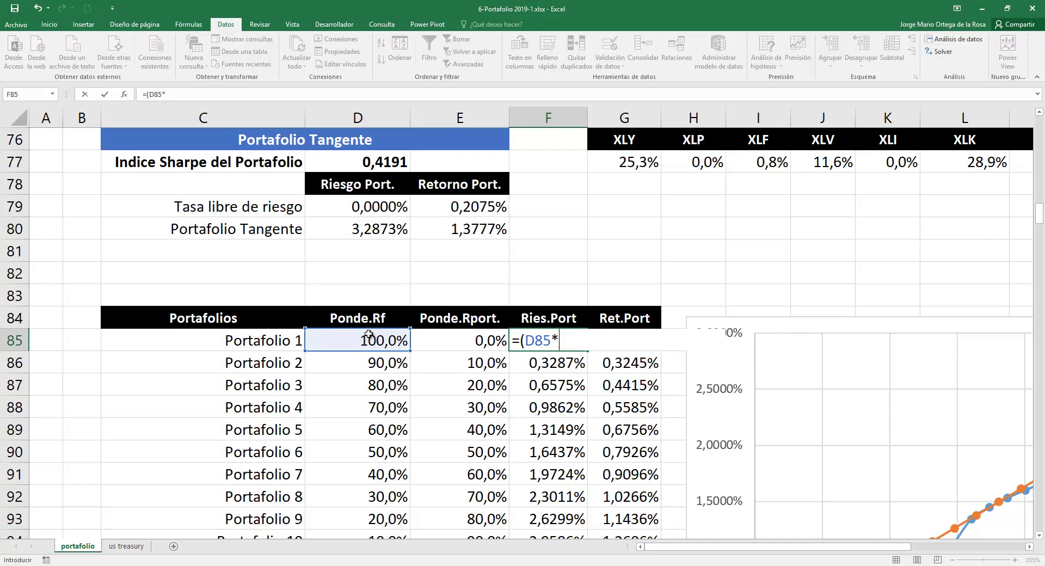
{"action": "left_click", "coordinate": [376, 207]}
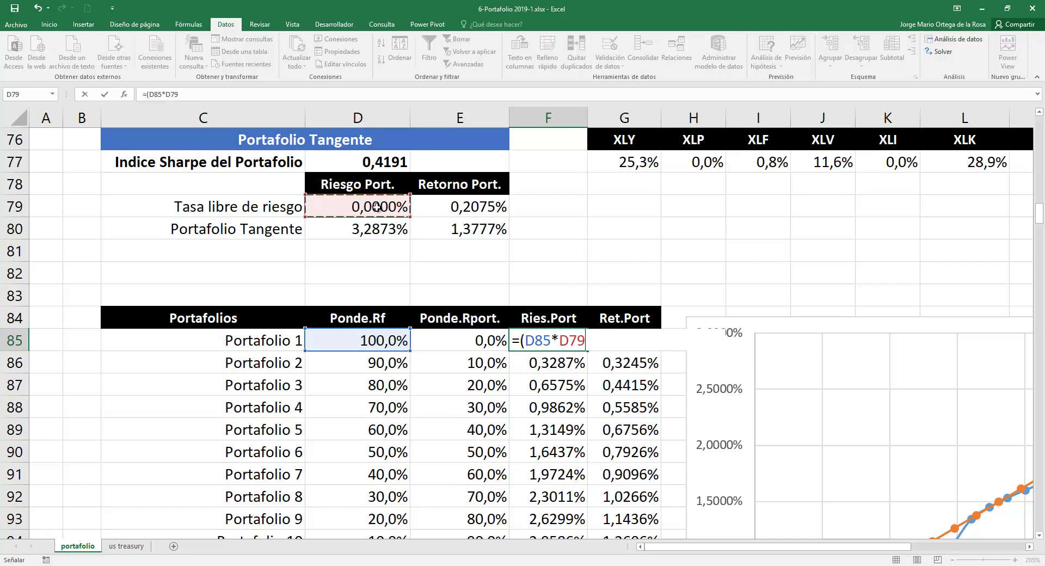
{"action": "key", "text": "F4"}
{"action": "type", "text": ")+"}
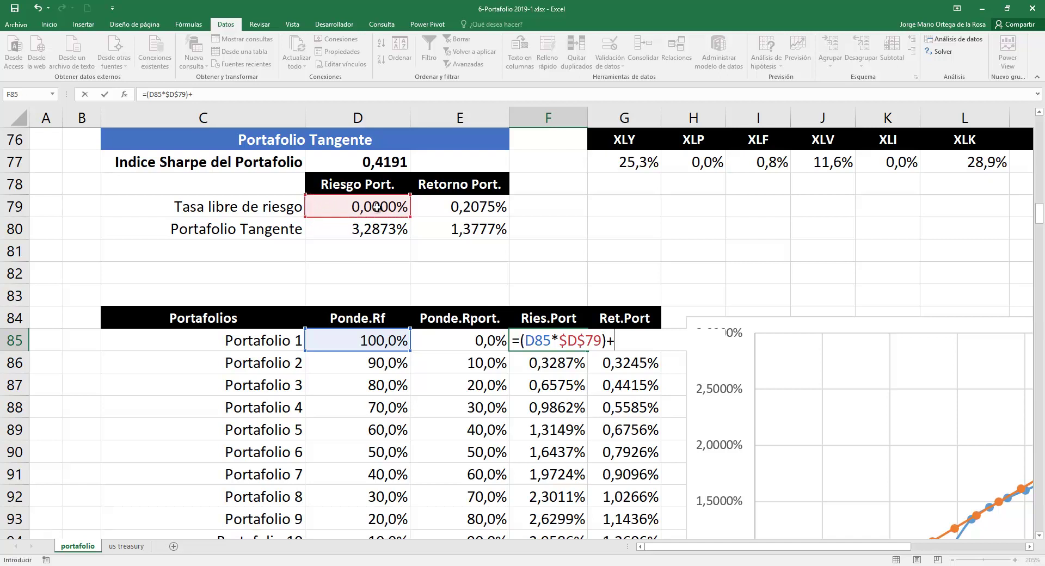
{"action": "left_click", "coordinate": [465, 343]}
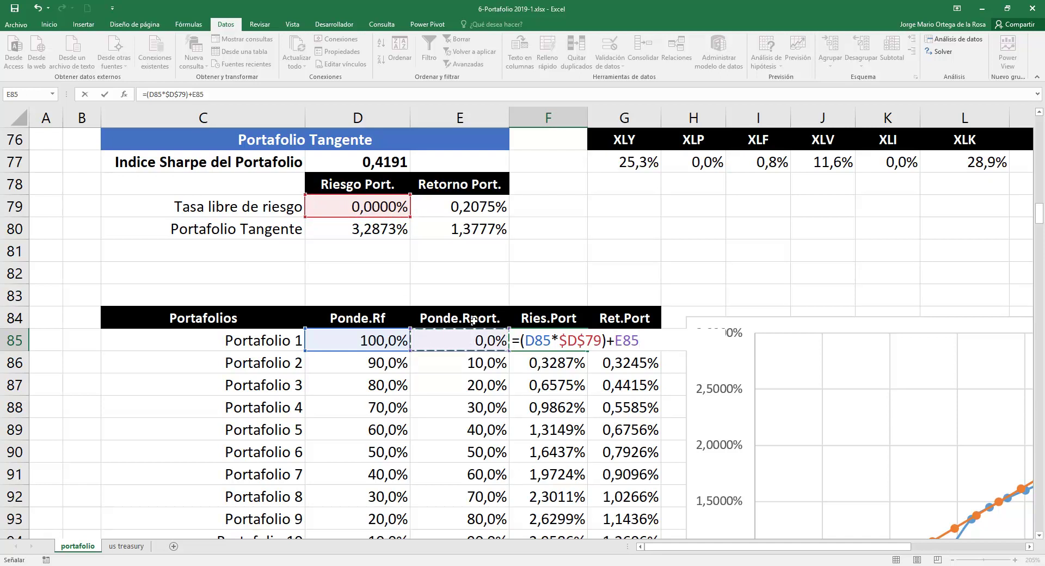
{"action": "key", "text": "BackSpace"}
{"action": "key", "text": "BackSpace"}
{"action": "key", "text": "BackSpace"}
{"action": "type", "text": ")"}
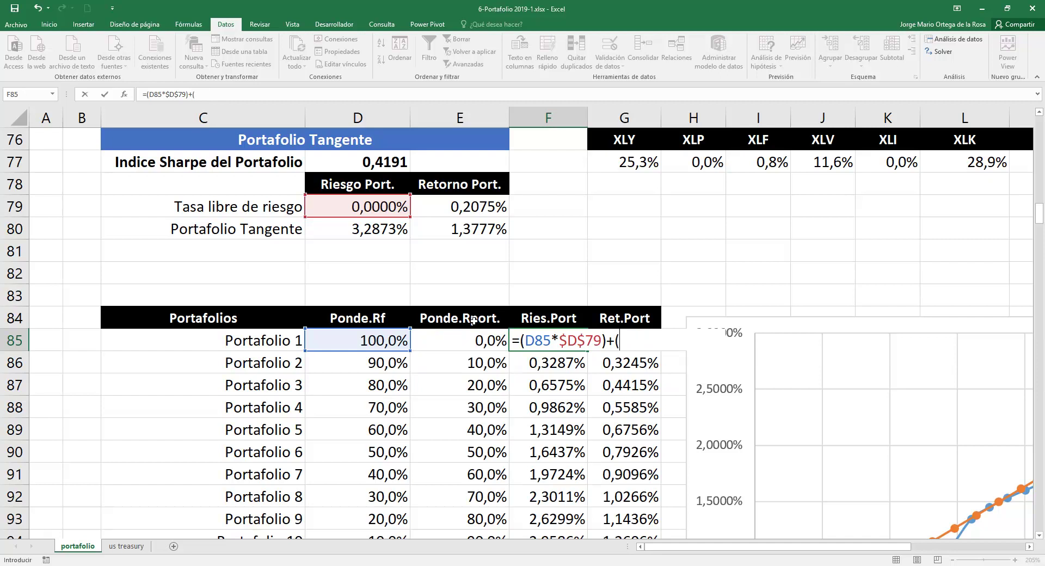
{"action": "left_click", "coordinate": [482, 340]}
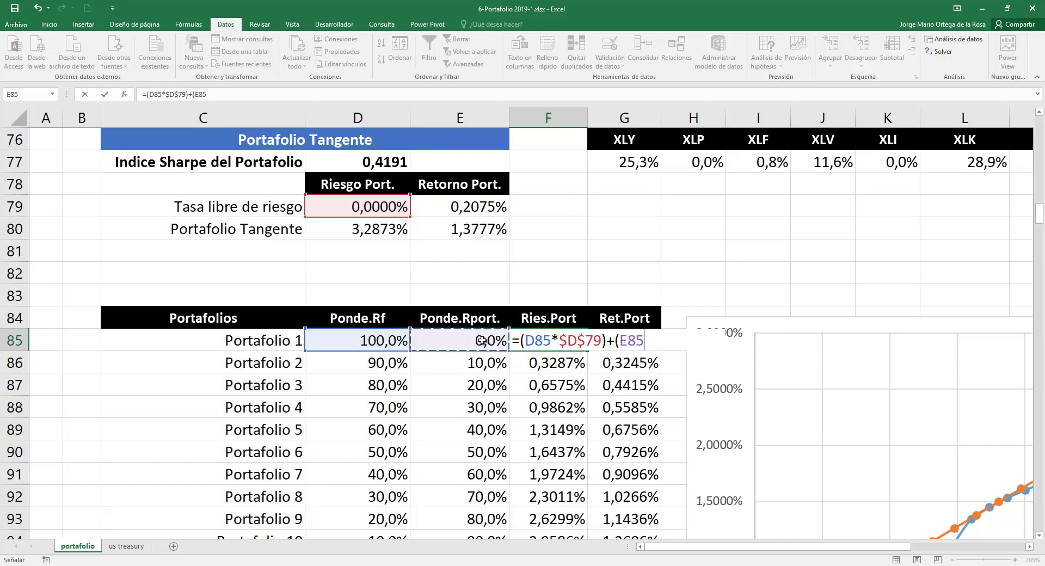
{"action": "type", "text": "*"}
{"action": "left_click", "coordinate": [387, 230]}
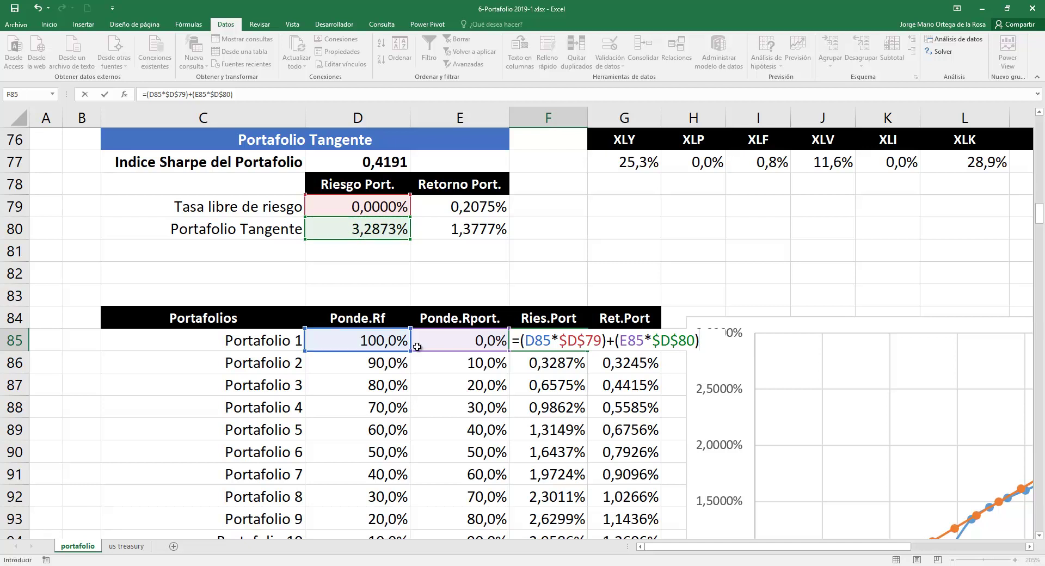
{"action": "key", "text": "Return"}
{"action": "left_click", "coordinate": [548, 340]}
Step: Fill the Ries.Port formula down to F95, verify Portafolio 11, and open G85's return formula
{"action": "left_click_drag", "start_coordinate": [586, 350], "coordinate": [585, 488]}
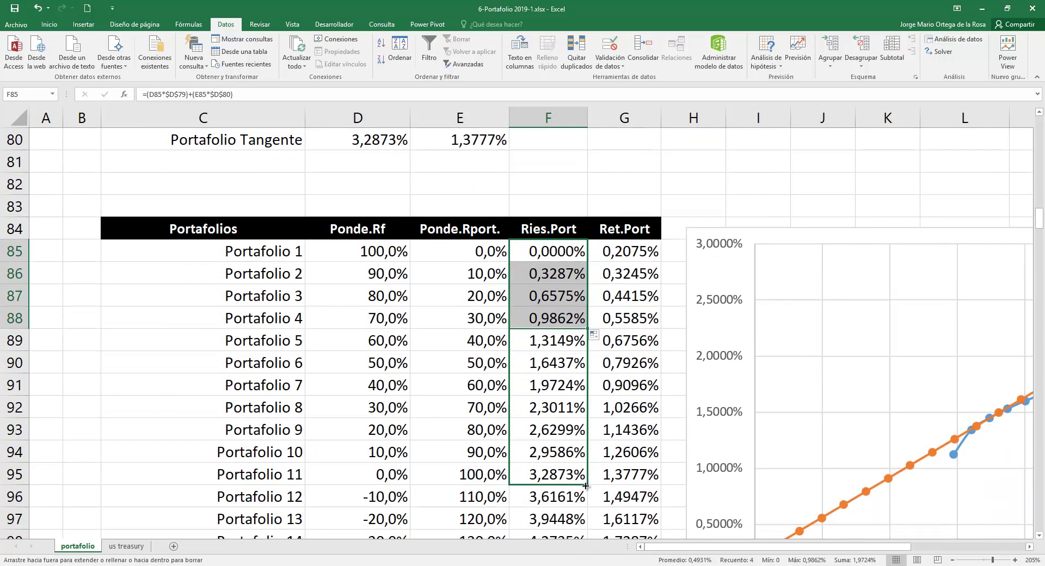
{"action": "left_click_drag", "start_coordinate": [586, 485], "coordinate": [585, 486]}
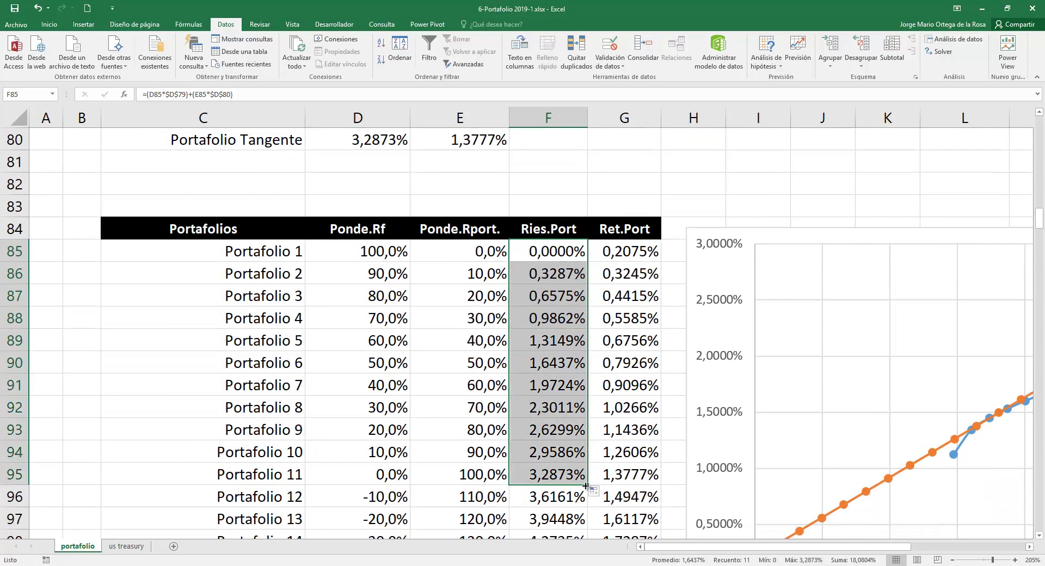
{"action": "left_click", "coordinate": [555, 474]}
{"action": "left_click", "coordinate": [373, 472]}
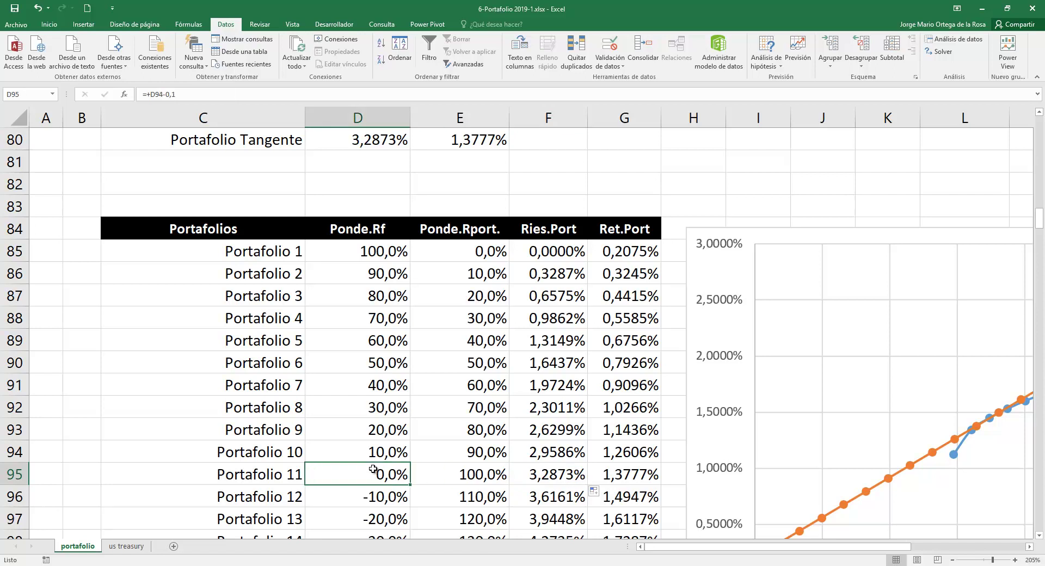
{"action": "left_click", "coordinate": [499, 474]}
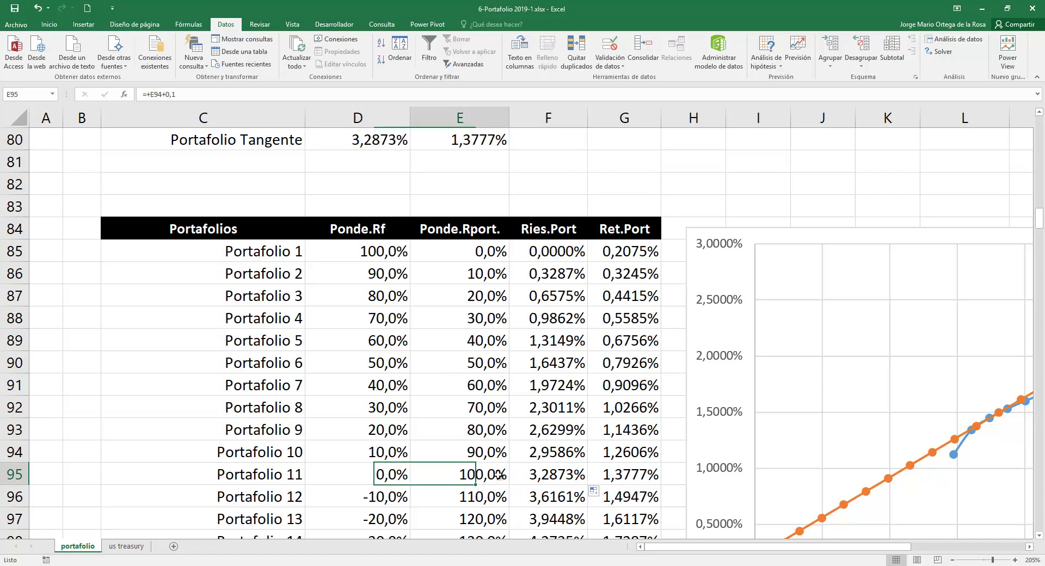
{"action": "left_click", "coordinate": [571, 475]}
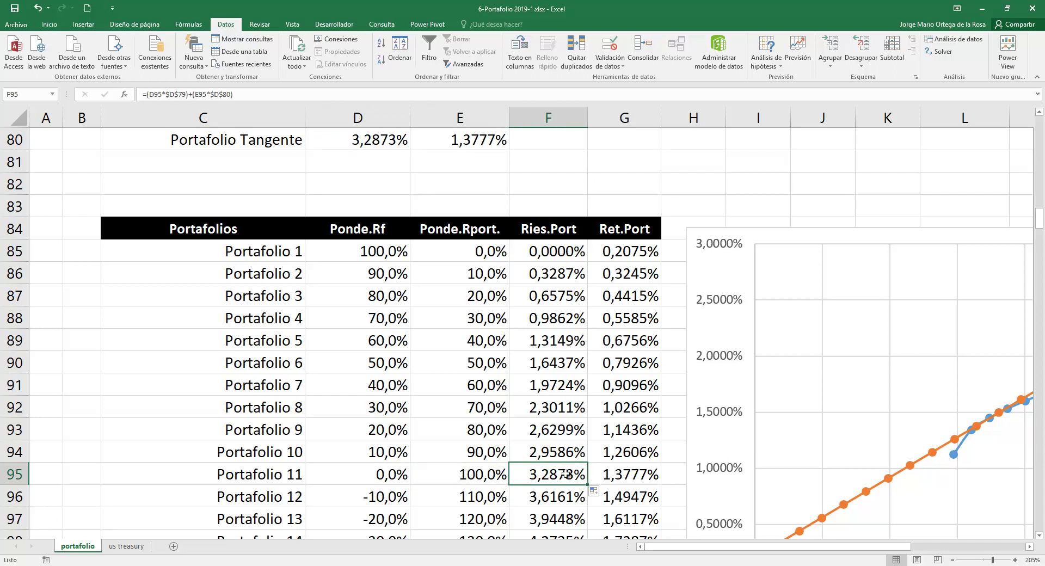
{"action": "scroll", "coordinate": [599, 401], "scroll_direction": "up", "scroll_amount": 1}
{"action": "double_click", "coordinate": [641, 315]}
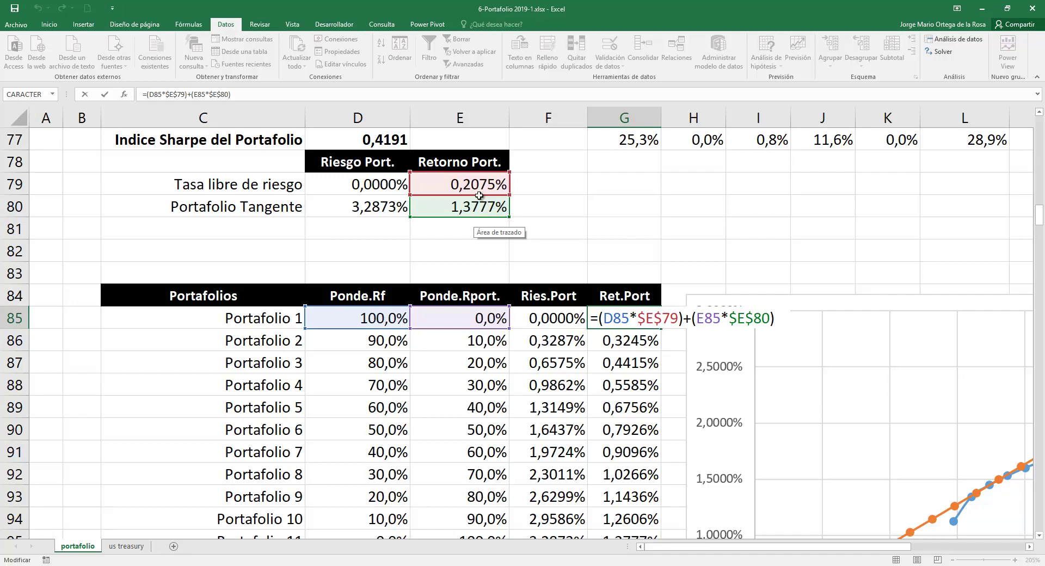
Step: Commit G85's return formula and fill it down to G95, where Portafolio 11 returns 1,3777%
{"action": "key", "text": "Return"}
{"action": "left_click", "coordinate": [631, 316]}
{"action": "mouse_move", "coordinate": [662, 327]}
{"action": "left_mouse_down"}
{"action": "mouse_move", "coordinate": [642, 464]}
{"action": "mouse_move", "coordinate": [613, 440]}
{"action": "left_mouse_up"}
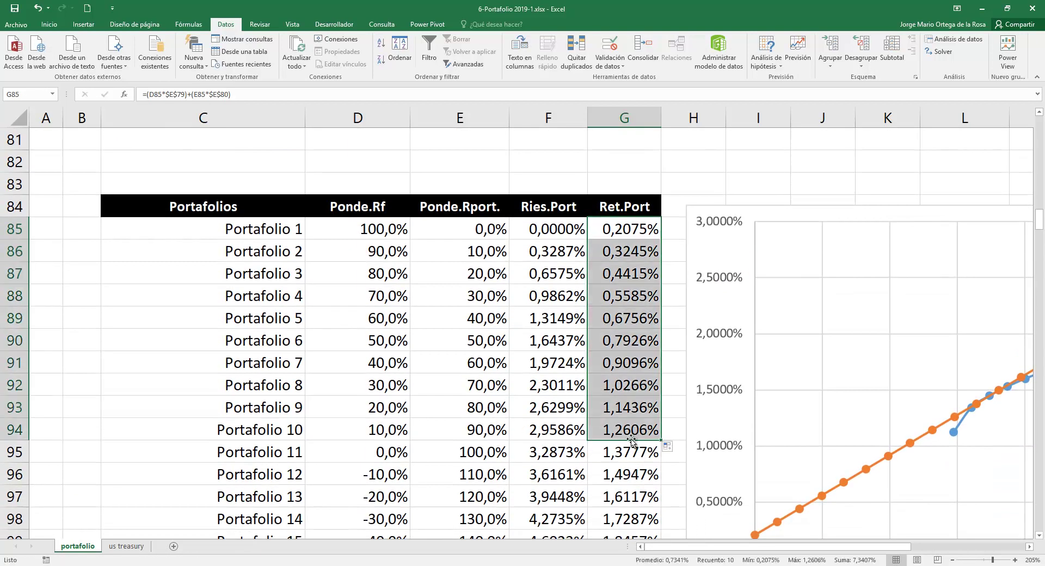
{"action": "left_click", "coordinate": [620, 451]}
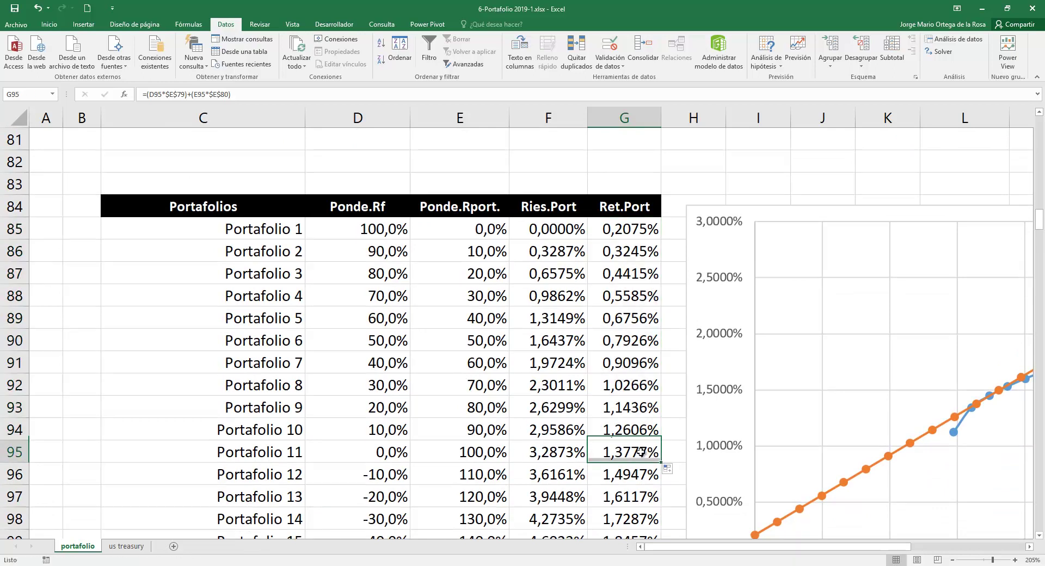
{"action": "left_click", "coordinate": [491, 452]}
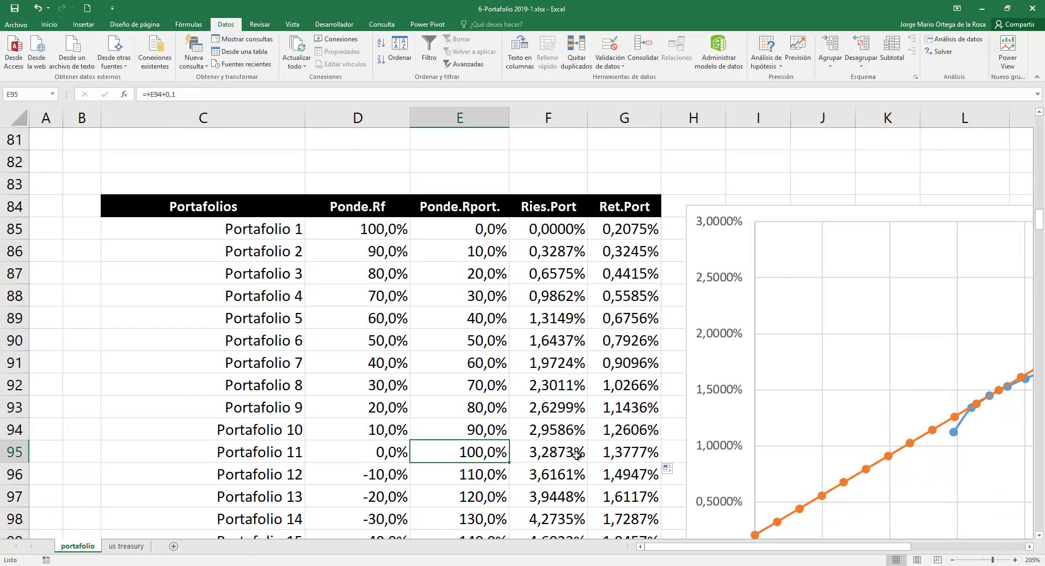
{"action": "left_click_drag", "start_coordinate": [558, 454], "coordinate": [620, 452]}
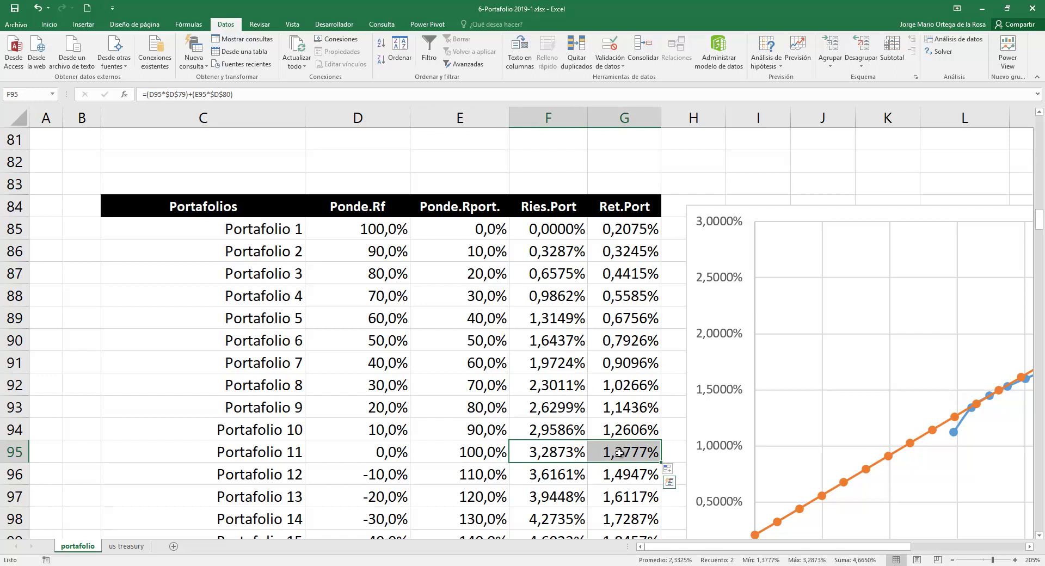
{"action": "scroll", "coordinate": [619, 452], "scroll_direction": "down", "scroll_amount": 1}
{"action": "scroll", "coordinate": [619, 452], "scroll_direction": "down", "scroll_amount": 1}
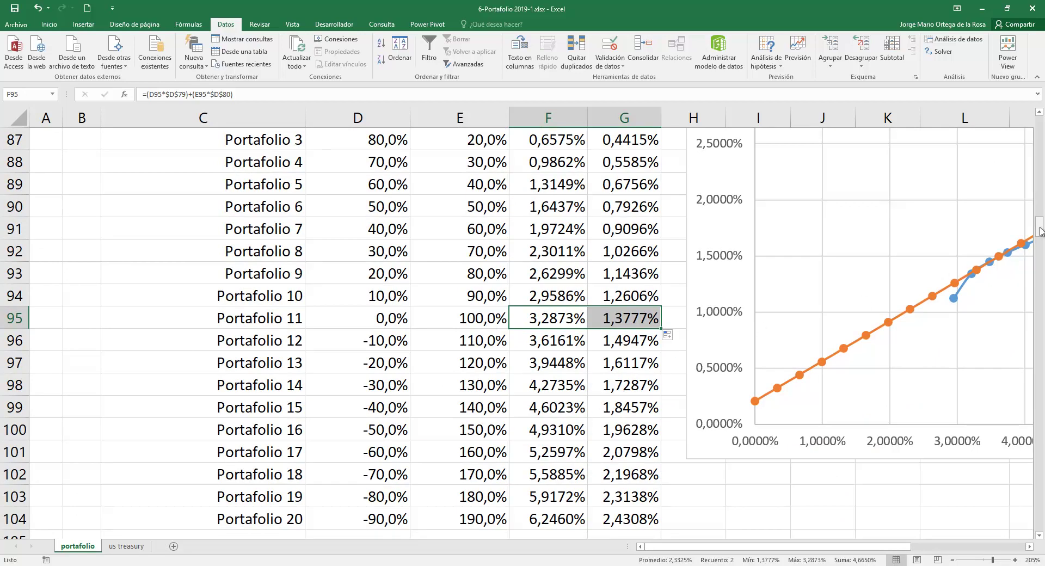
{"action": "scroll", "coordinate": [876, 541], "scroll_direction": "right", "scroll_amount": 4}
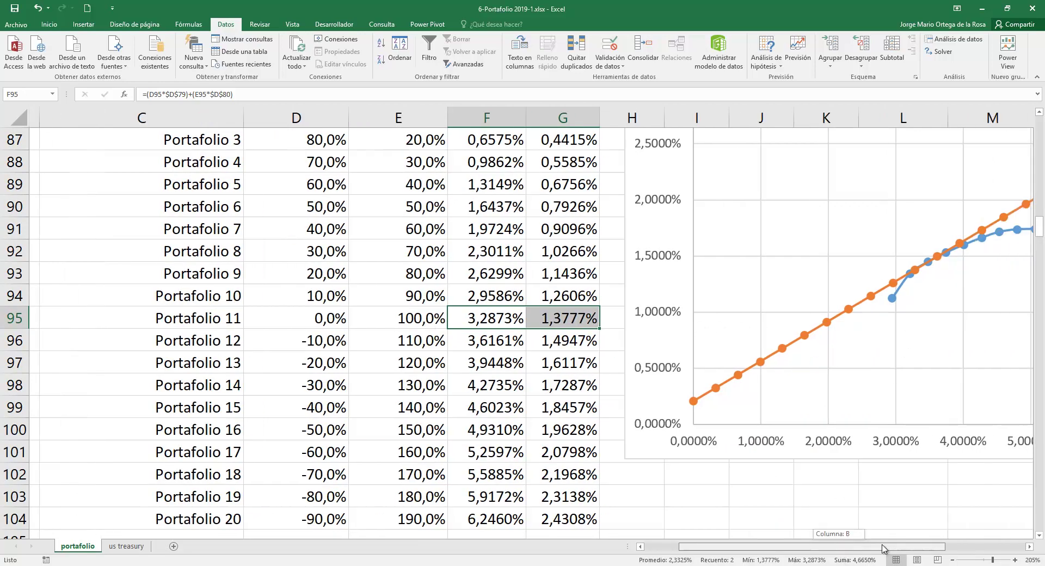
{"action": "scroll", "coordinate": [722, 456], "scroll_direction": "up", "scroll_amount": 1}
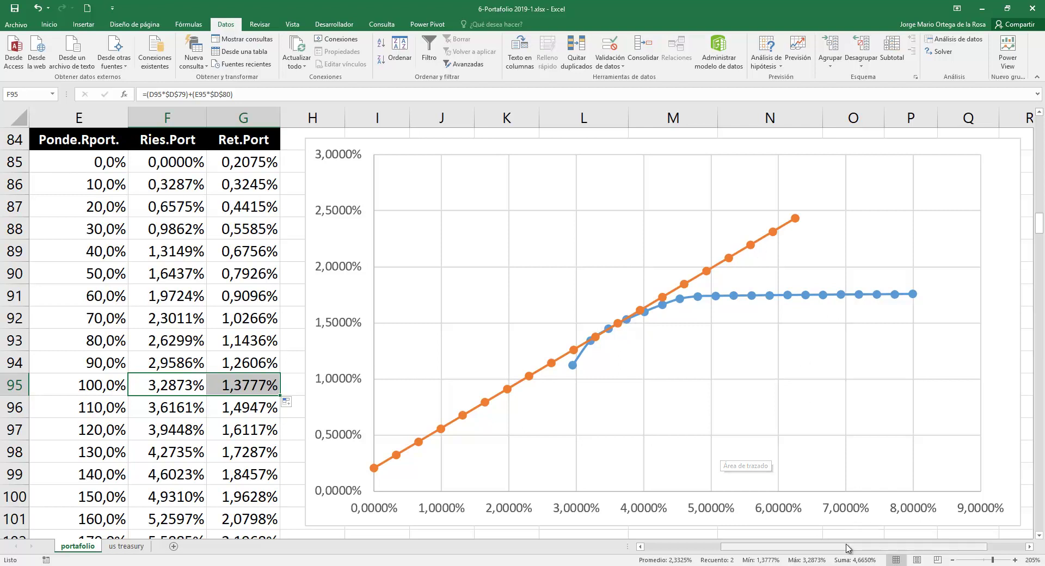
{"action": "left_click_drag", "start_coordinate": [842, 547], "coordinate": [767, 547]}
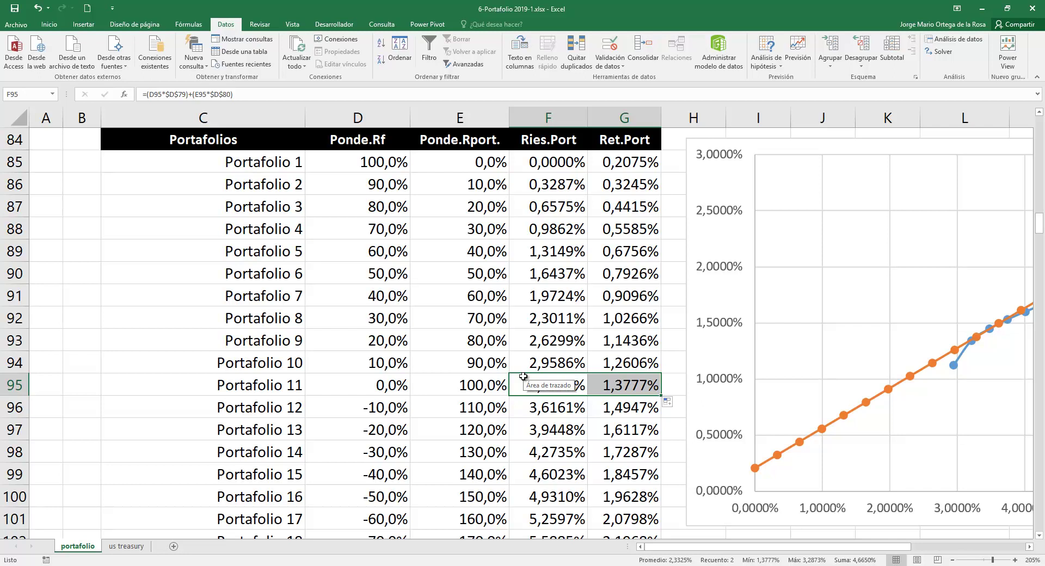
{"action": "left_click_drag", "start_coordinate": [523, 376], "coordinate": [645, 383]}
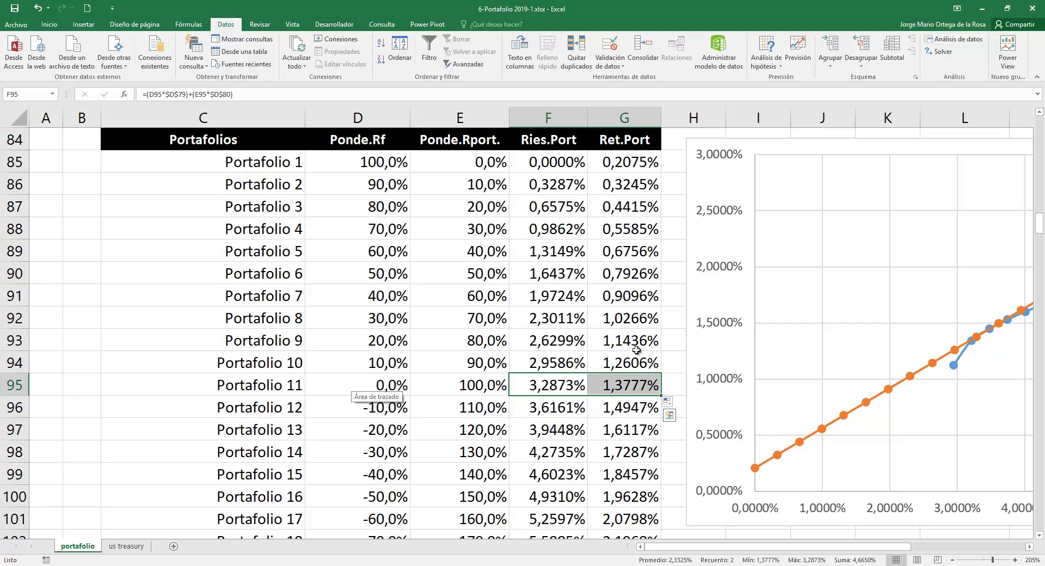
{"action": "scroll", "coordinate": [636, 350], "scroll_direction": "down", "scroll_amount": 2}
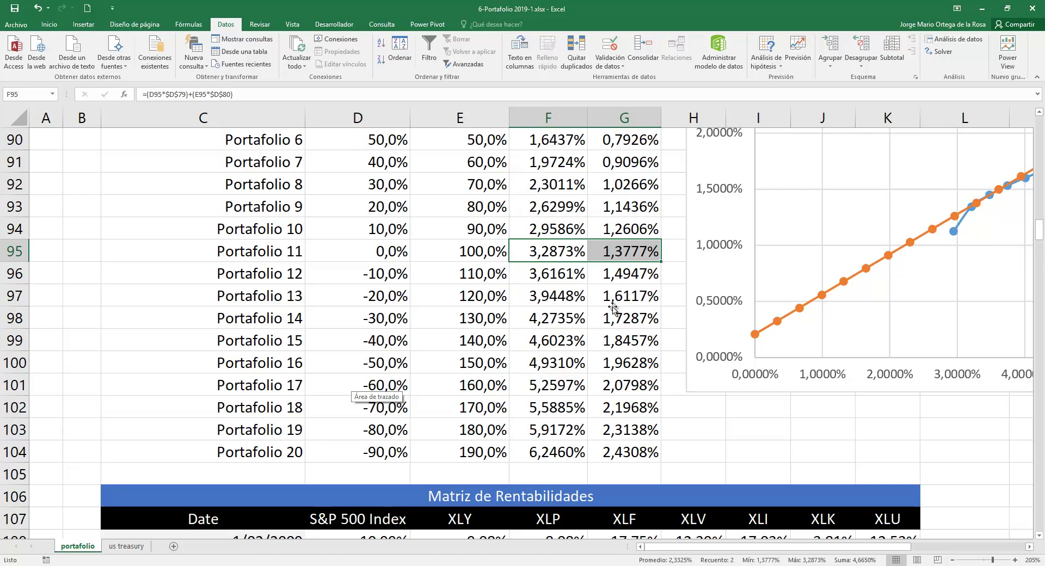
{"action": "scroll", "coordinate": [612, 307], "scroll_direction": "up", "scroll_amount": 1}
{"action": "scroll", "coordinate": [612, 306], "scroll_direction": "up", "scroll_amount": 1}
{"action": "scroll", "coordinate": [612, 306], "scroll_direction": "up", "scroll_amount": 1}
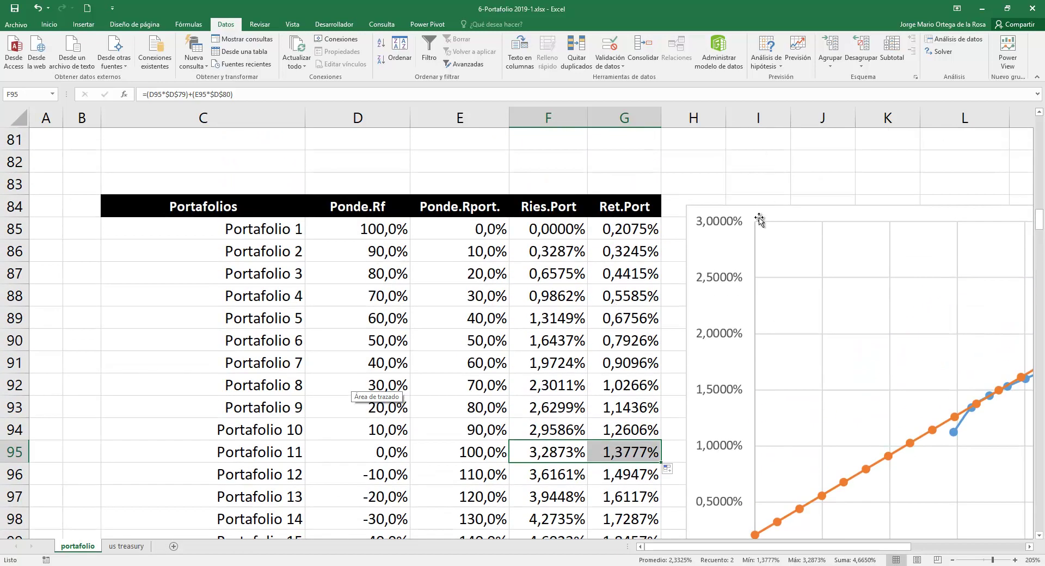
{"action": "left_click_drag", "start_coordinate": [816, 547], "coordinate": [854, 549]}
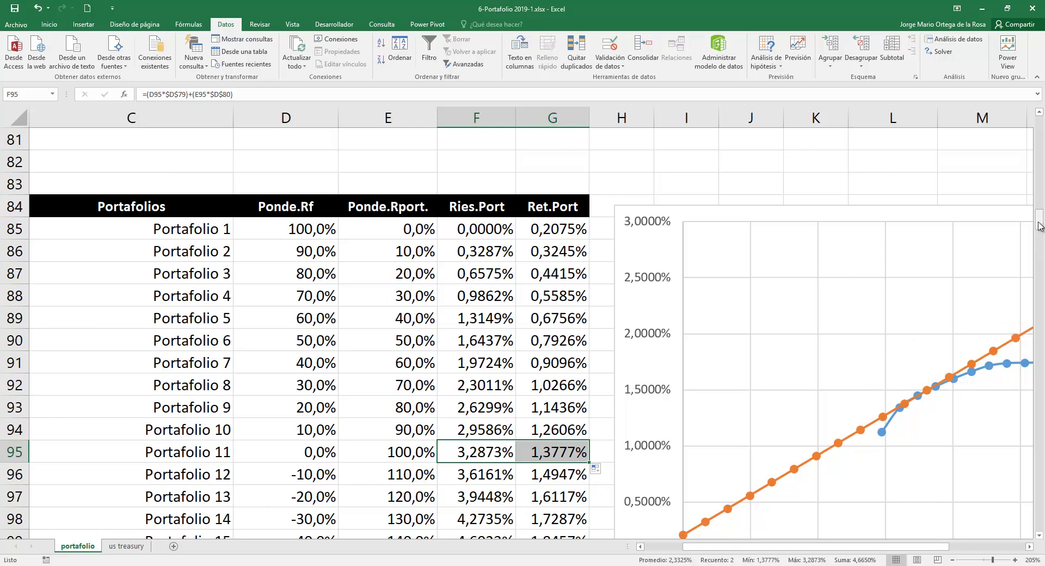
Step: Select the Rent. Port. efficient frontier chart to copy it
{"action": "left_click_drag", "start_coordinate": [1040, 225], "coordinate": [1040, 197]}
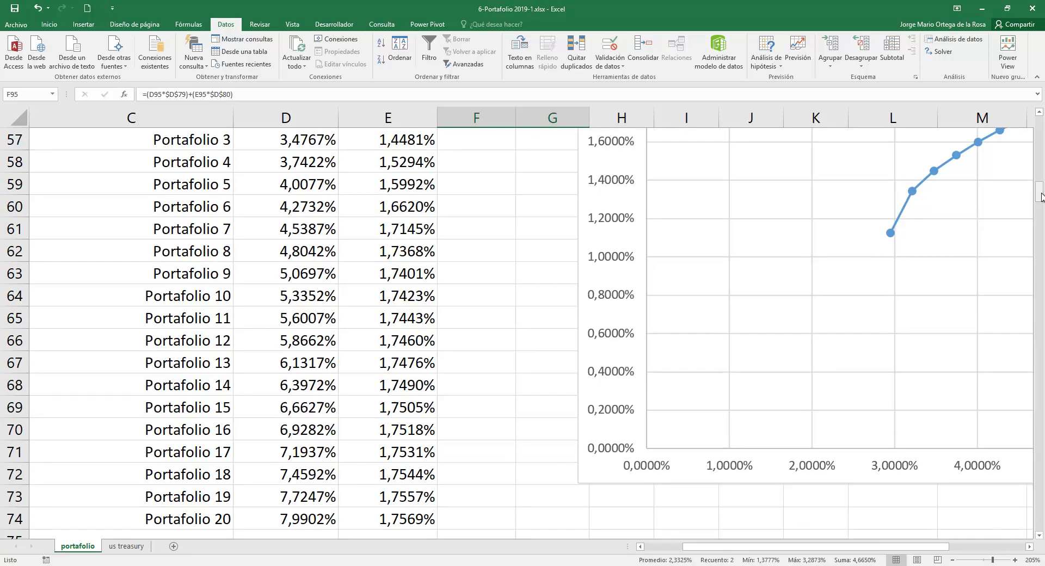
{"action": "scroll", "coordinate": [740, 250], "scroll_direction": "down", "scroll_amount": 2, "text": "ctrl"}
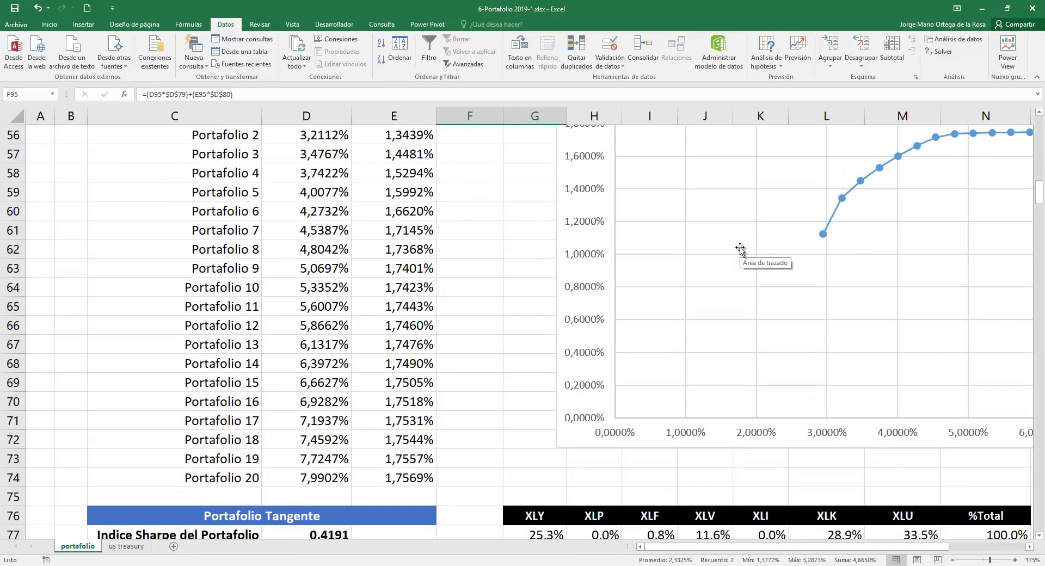
{"action": "scroll", "coordinate": [740, 249], "scroll_direction": "down", "scroll_amount": 1, "text": "ctrl"}
{"action": "scroll", "coordinate": [740, 250], "scroll_direction": "up", "scroll_amount": 1}
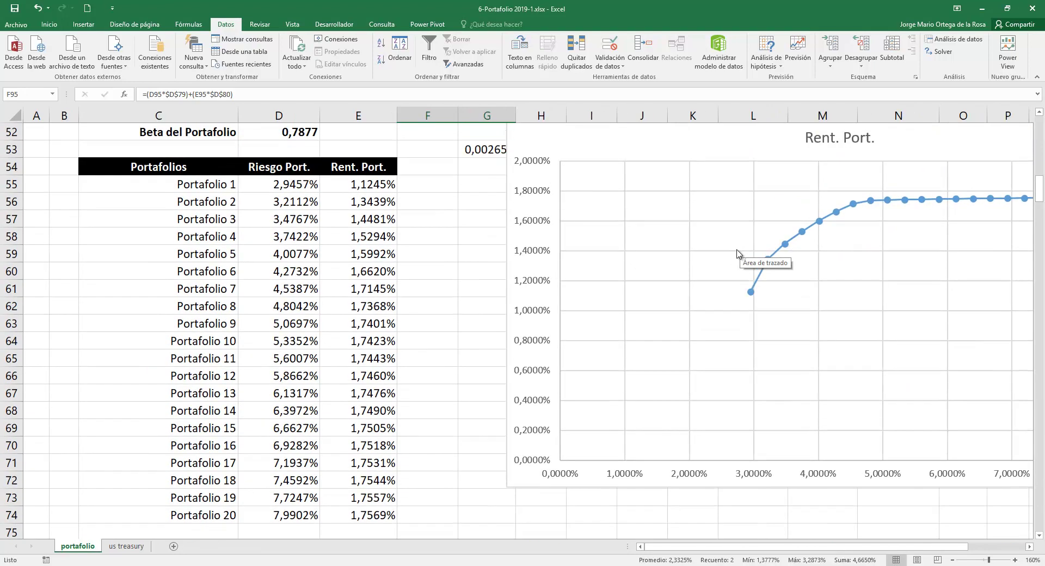
{"action": "scroll", "coordinate": [601, 143], "scroll_direction": "up", "scroll_amount": 1}
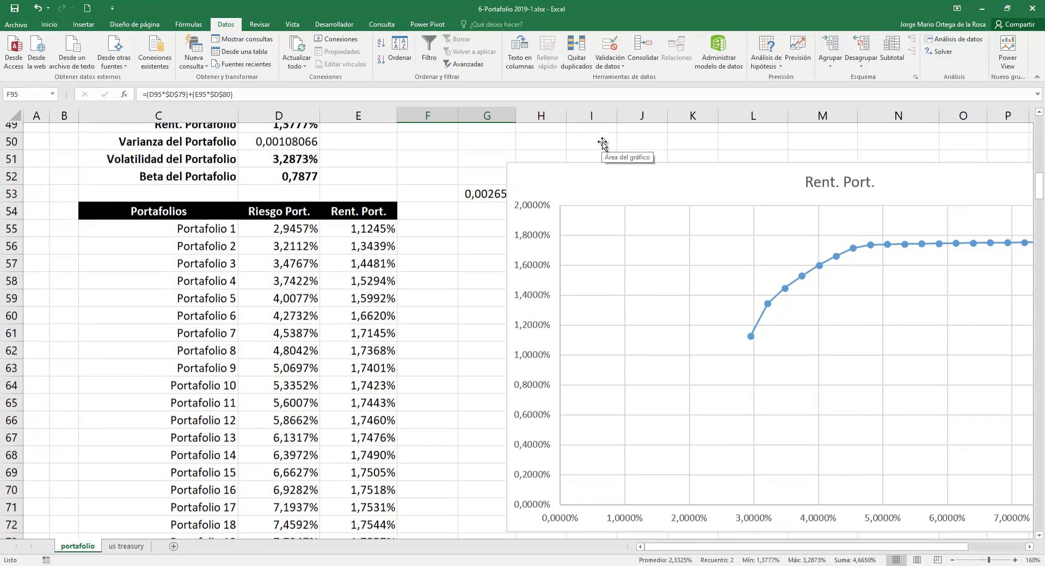
{"action": "left_click", "coordinate": [601, 177]}
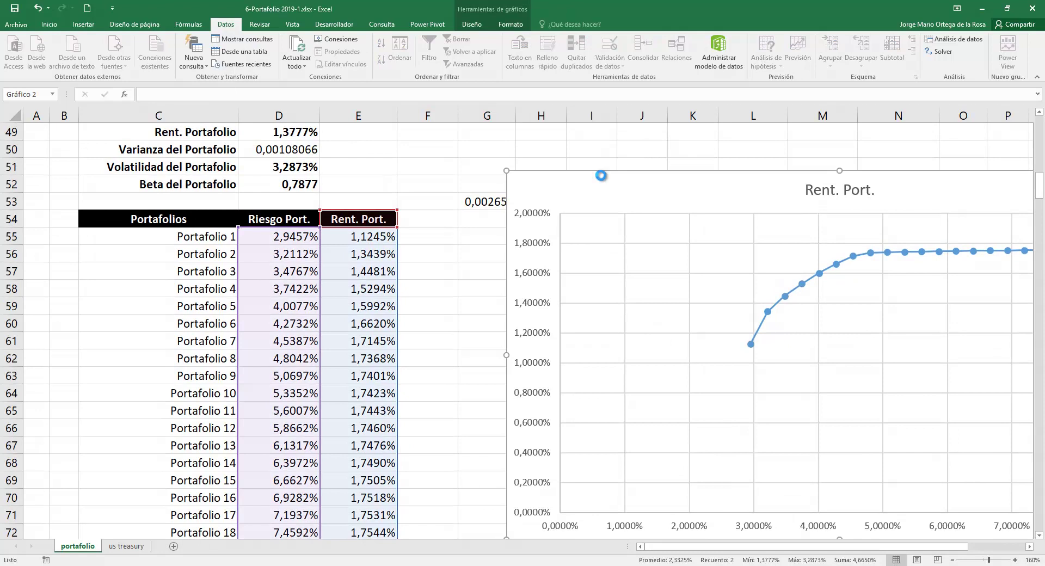
Step: Paste the frontier chart copy at cell I82 and nudge it slightly left
{"action": "scroll", "coordinate": [474, 389], "scroll_direction": "down", "scroll_amount": 4}
{"action": "scroll", "coordinate": [490, 397], "scroll_direction": "down", "scroll_amount": 3}
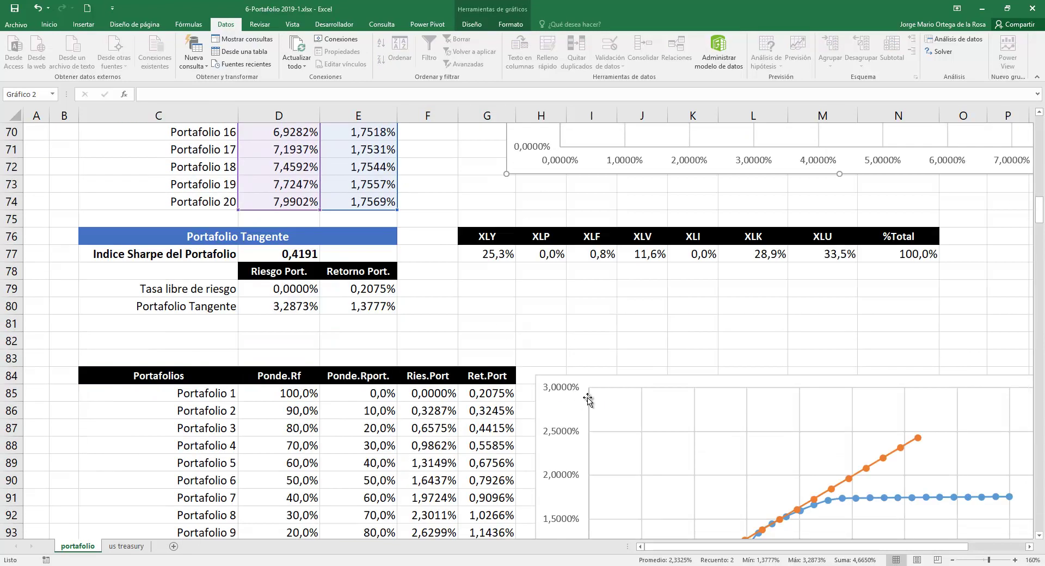
{"action": "scroll", "coordinate": [576, 229], "scroll_direction": "down", "scroll_amount": 3}
{"action": "left_click", "coordinate": [573, 186]}
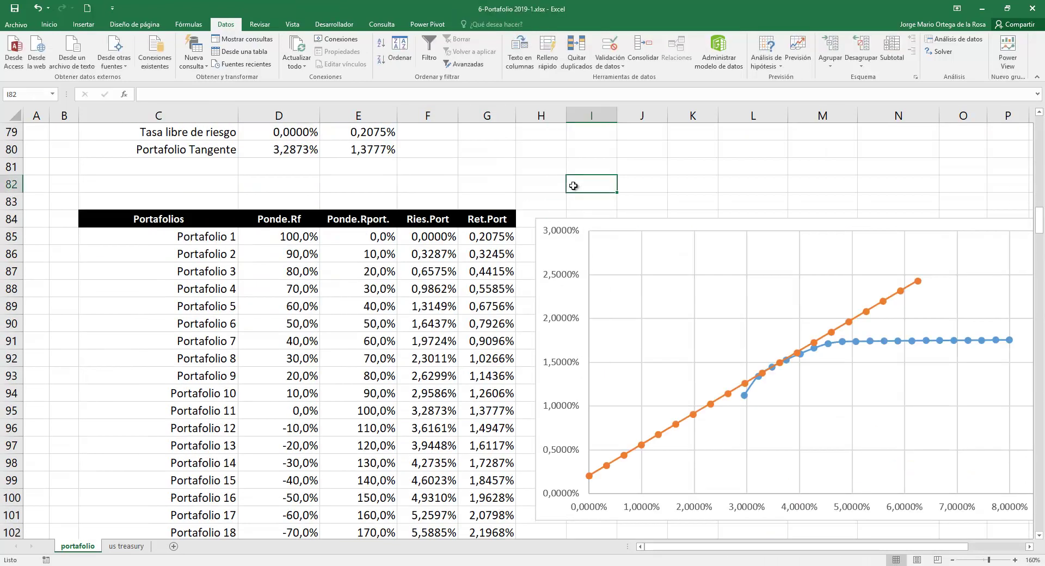
{"action": "key", "text": "ctrl+v"}
{"action": "left_click_drag", "start_coordinate": [671, 181], "coordinate": [631, 177]}
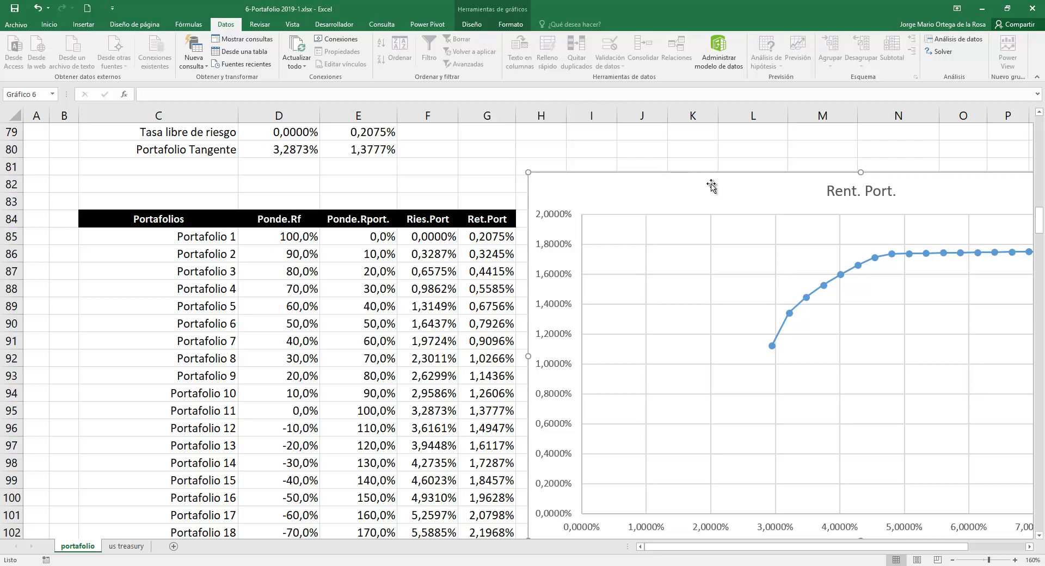
{"action": "left_click", "coordinate": [511, 25]}
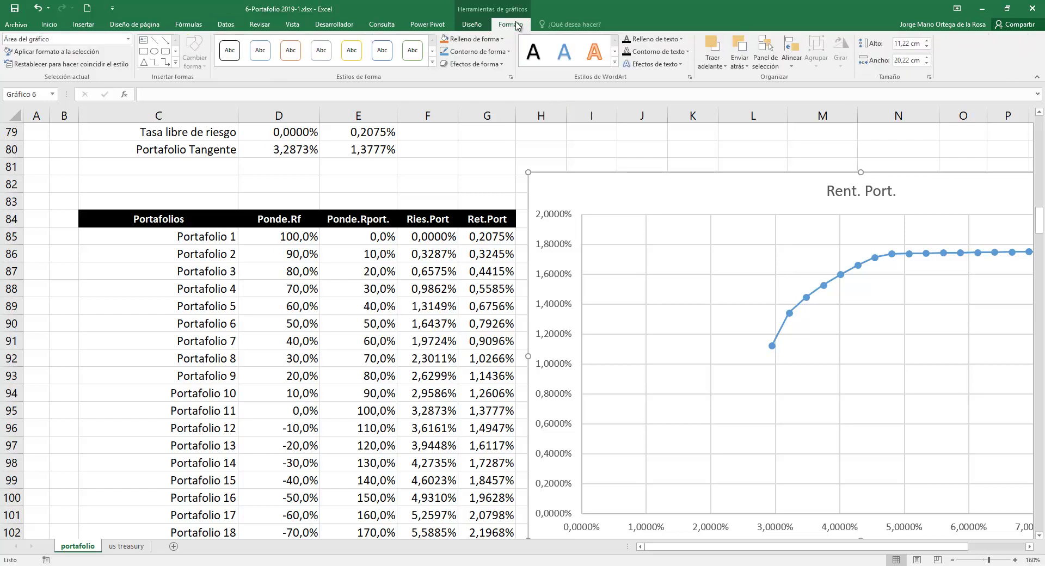
{"action": "left_click", "coordinate": [478, 25]}
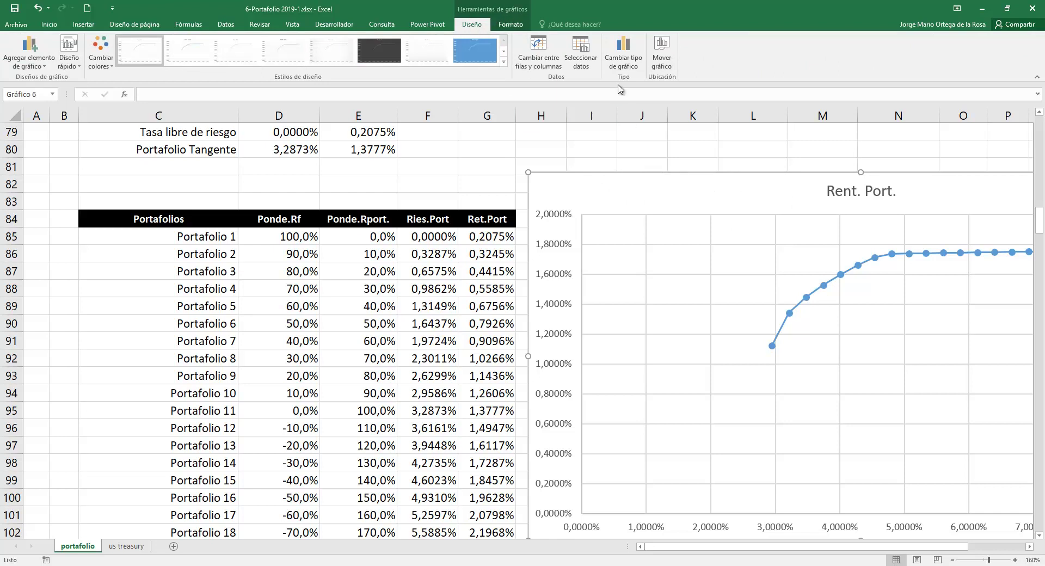
Step: Add a series named from G84 (Ret.Port) with X values F85:F104 and Y values G85:G104
{"action": "left_click", "coordinate": [595, 65]}
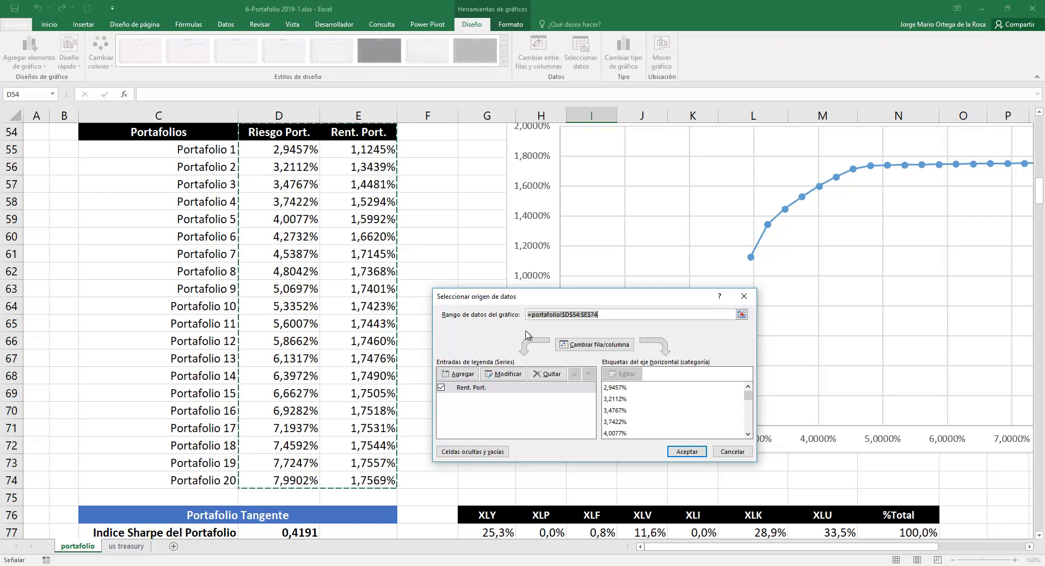
{"action": "left_click", "coordinate": [481, 377]}
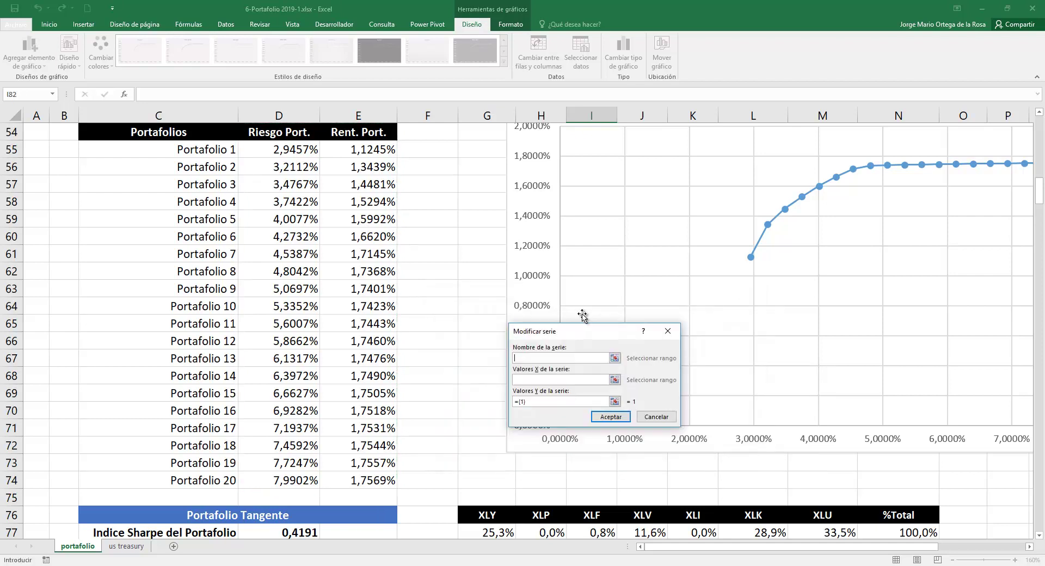
{"action": "left_click_drag", "start_coordinate": [1039, 199], "coordinate": [1039, 229]}
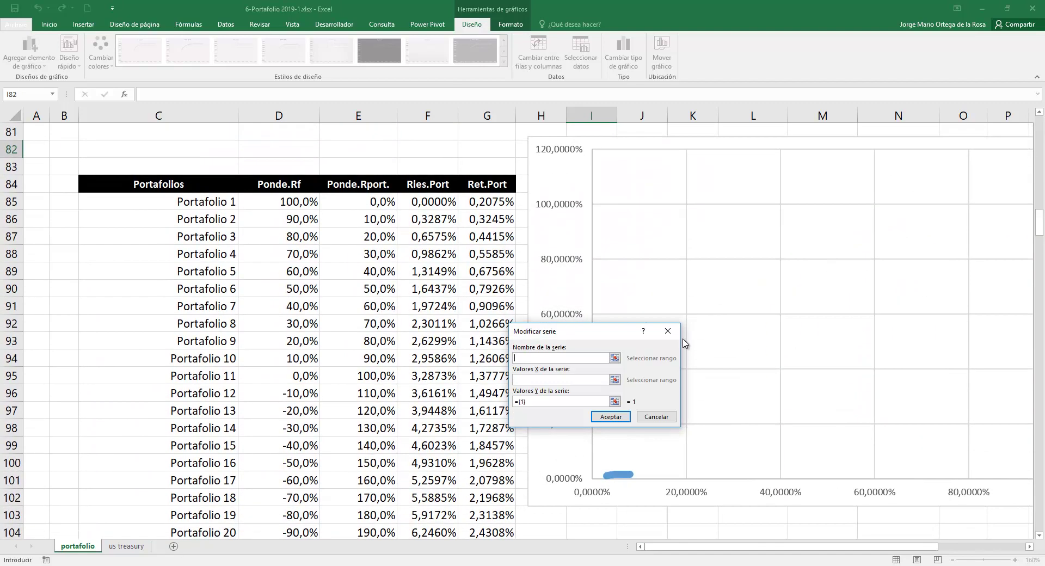
{"action": "left_click", "coordinate": [489, 183]}
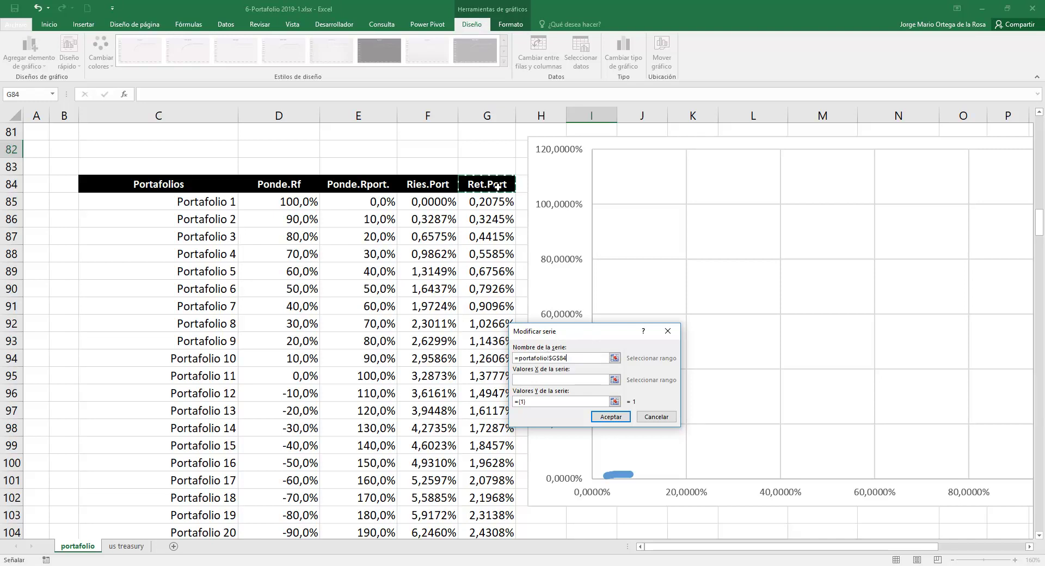
{"action": "left_click", "coordinate": [535, 379]}
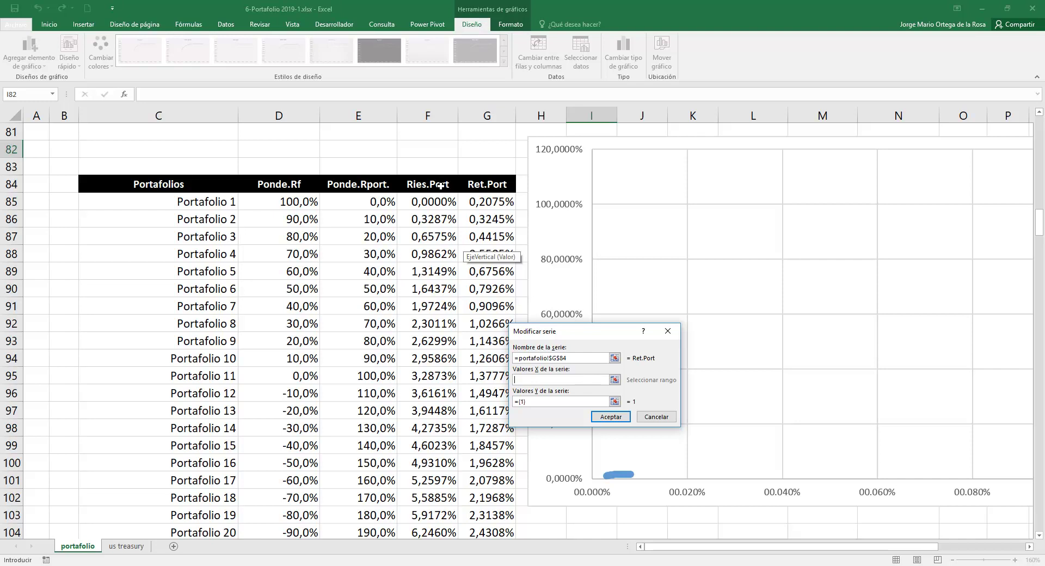
{"action": "left_click_drag", "start_coordinate": [442, 202], "coordinate": [445, 497]}
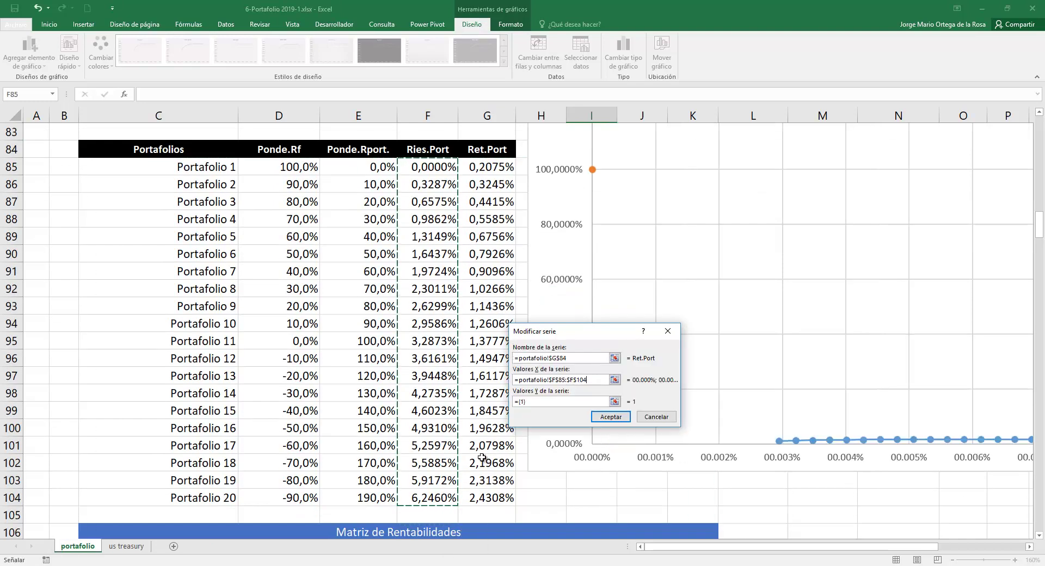
{"action": "left_click", "coordinate": [541, 402]}
{"action": "key", "text": "BackSpace"}
{"action": "key", "text": "BackSpace"}
{"action": "key", "text": "BackSpace"}
{"action": "key", "text": "BackSpace"}
{"action": "left_click_drag", "start_coordinate": [489, 167], "coordinate": [501, 505]}
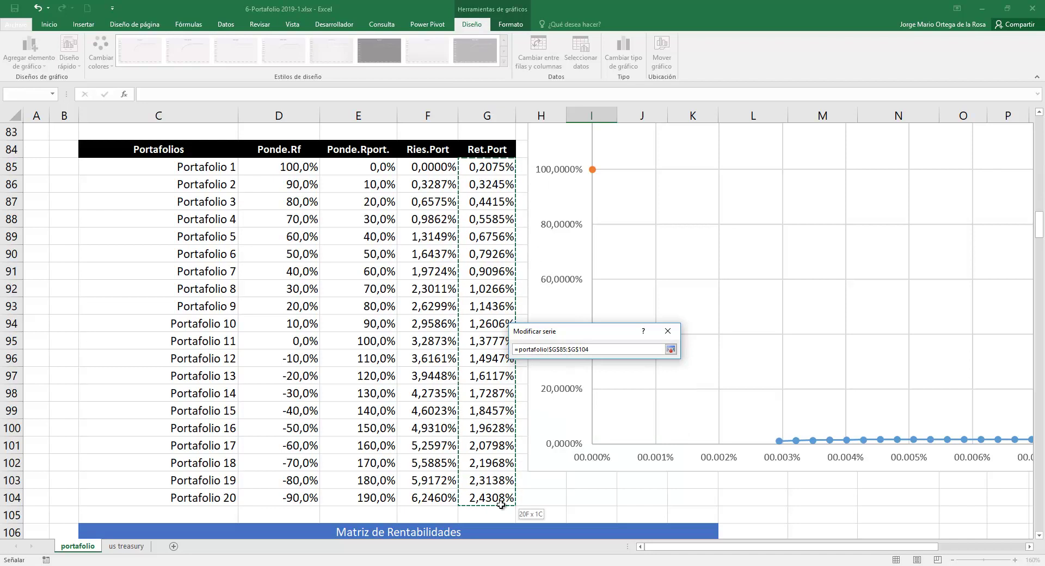
{"action": "key", "text": "Return"}
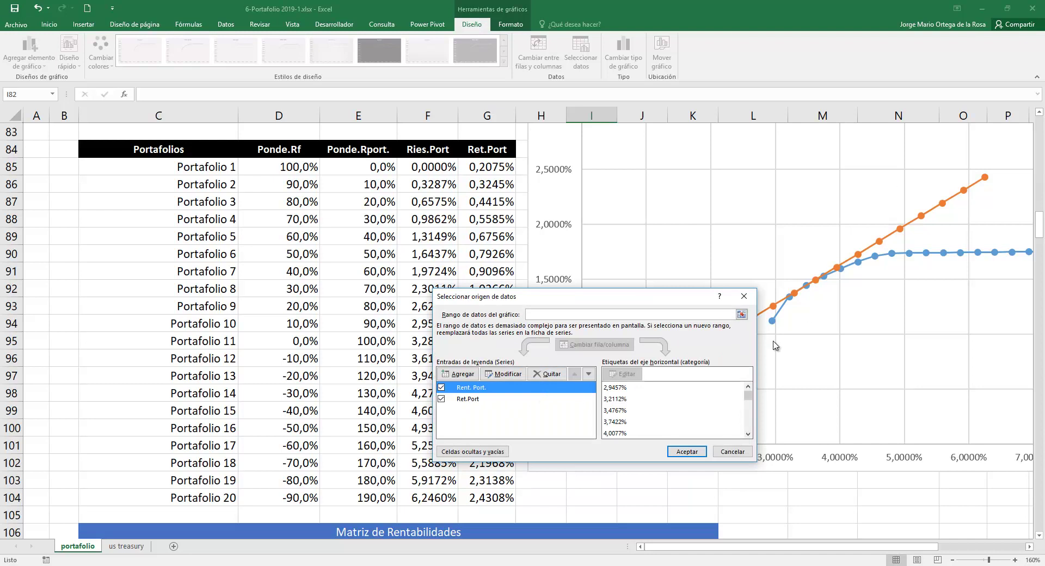
Step: Apply the data source changes to the copied chart
{"action": "left_click", "coordinate": [700, 452]}
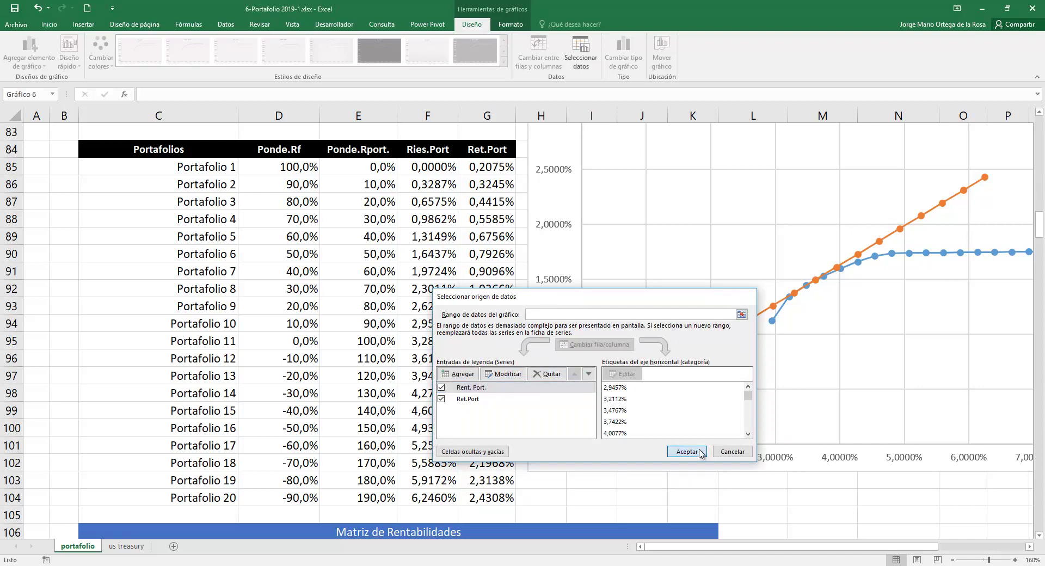
{"action": "scroll", "coordinate": [791, 327], "scroll_direction": "up", "scroll_amount": 1}
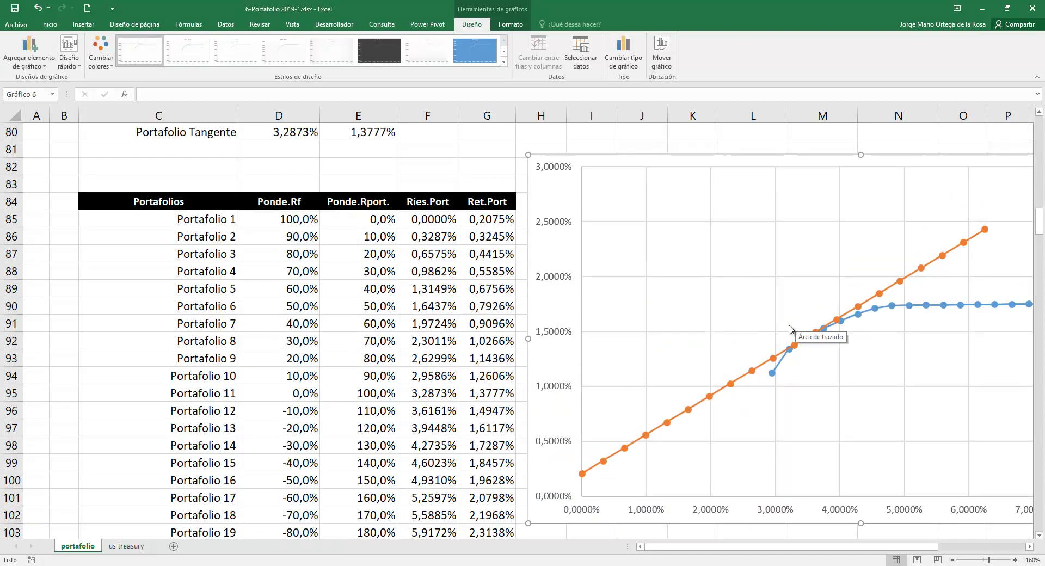
{"action": "mouse_move", "coordinate": [811, 339]}
Step: Select the tangent portfolio weights G77:M77 (XLY to XLU) to confirm they total 100%
{"action": "scroll", "coordinate": [772, 304], "scroll_direction": "up", "scroll_amount": 3}
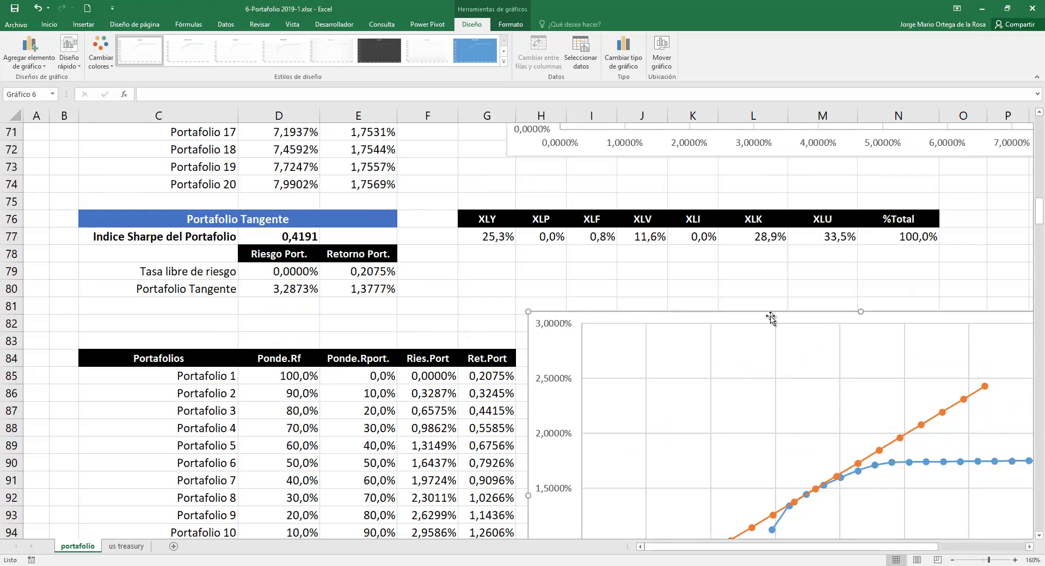
{"action": "scroll", "coordinate": [772, 318], "scroll_direction": "down", "scroll_amount": 3}
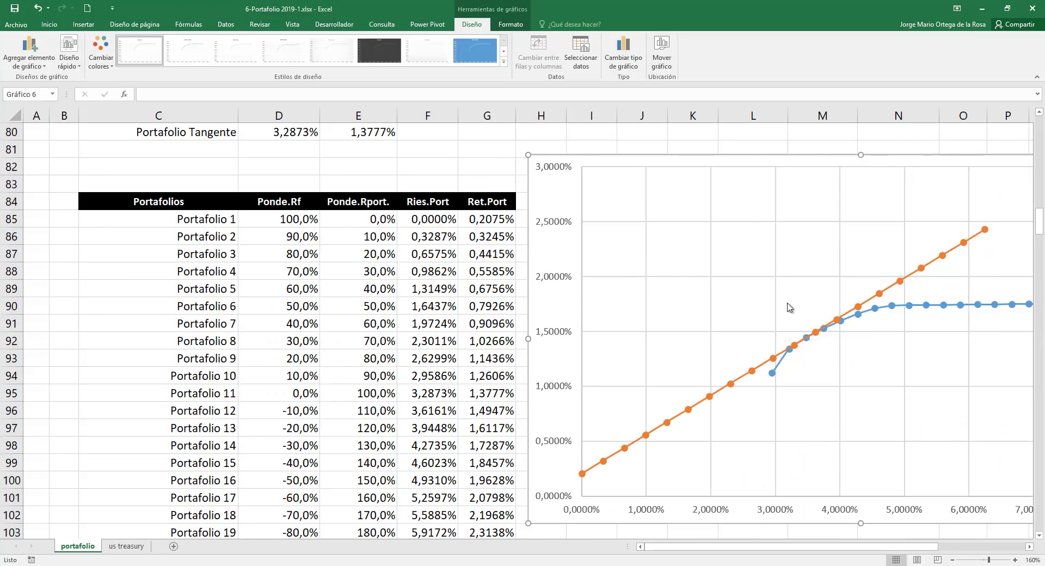
{"action": "scroll", "coordinate": [789, 307], "scroll_direction": "down", "scroll_amount": 2}
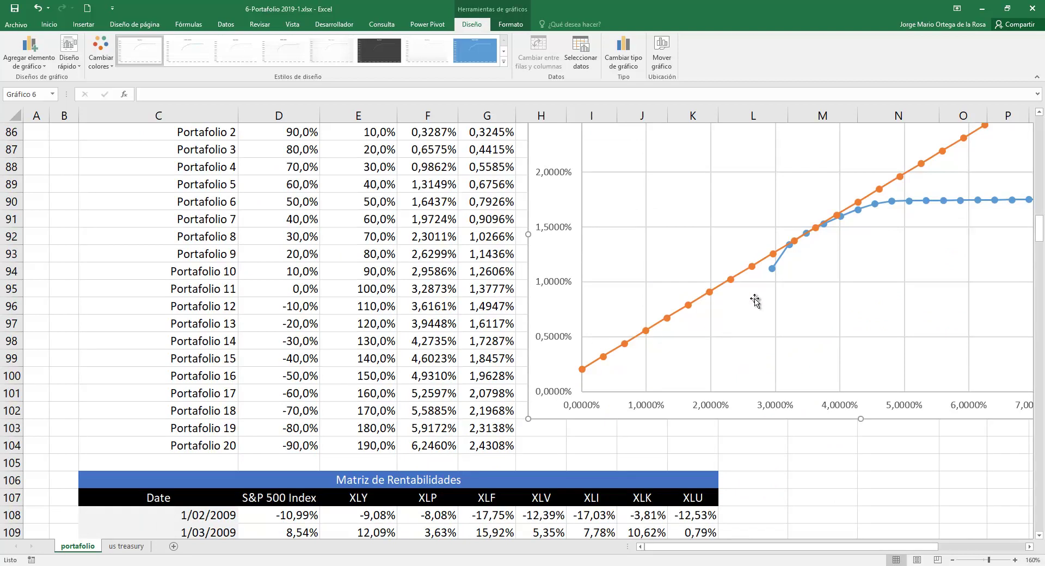
{"action": "scroll", "coordinate": [819, 240], "scroll_direction": "up", "scroll_amount": 1}
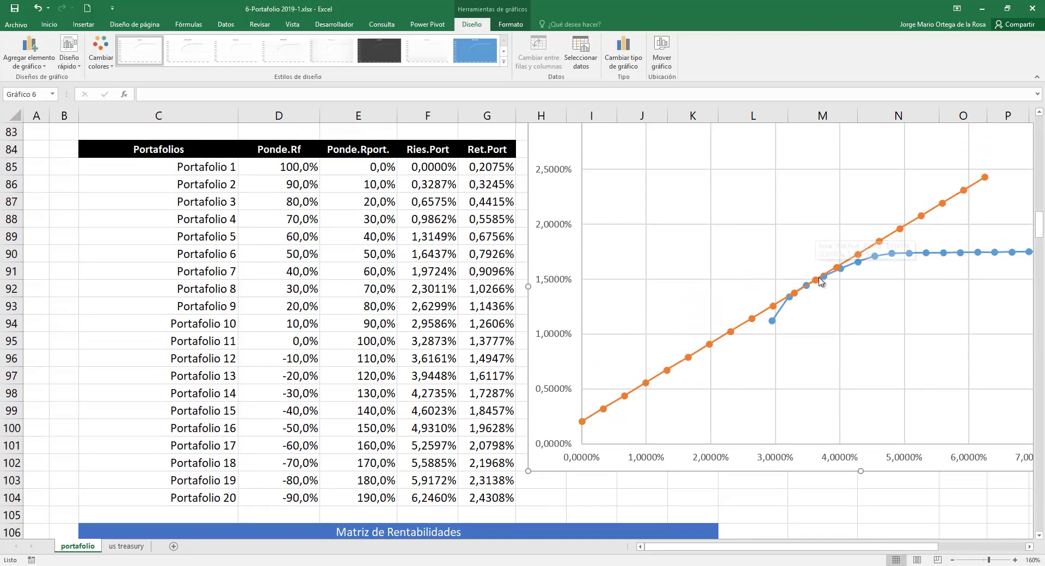
{"action": "scroll", "coordinate": [806, 281], "scroll_direction": "up", "scroll_amount": 4}
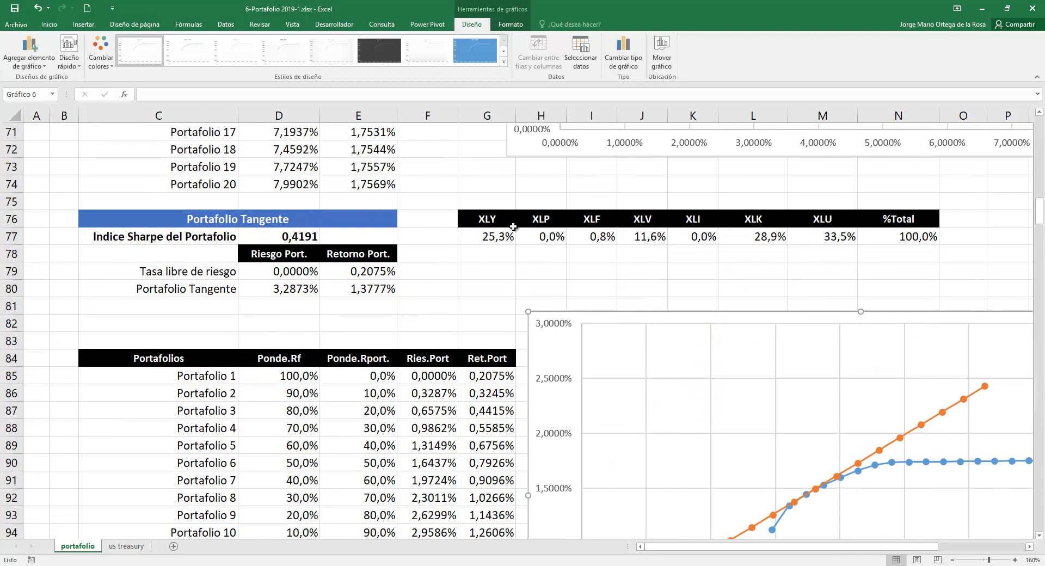
{"action": "left_click_drag", "start_coordinate": [513, 227], "coordinate": [925, 239]}
{"action": "left_click", "coordinate": [823, 238]}
{"action": "left_click_drag", "start_coordinate": [823, 238], "coordinate": [498, 240]}
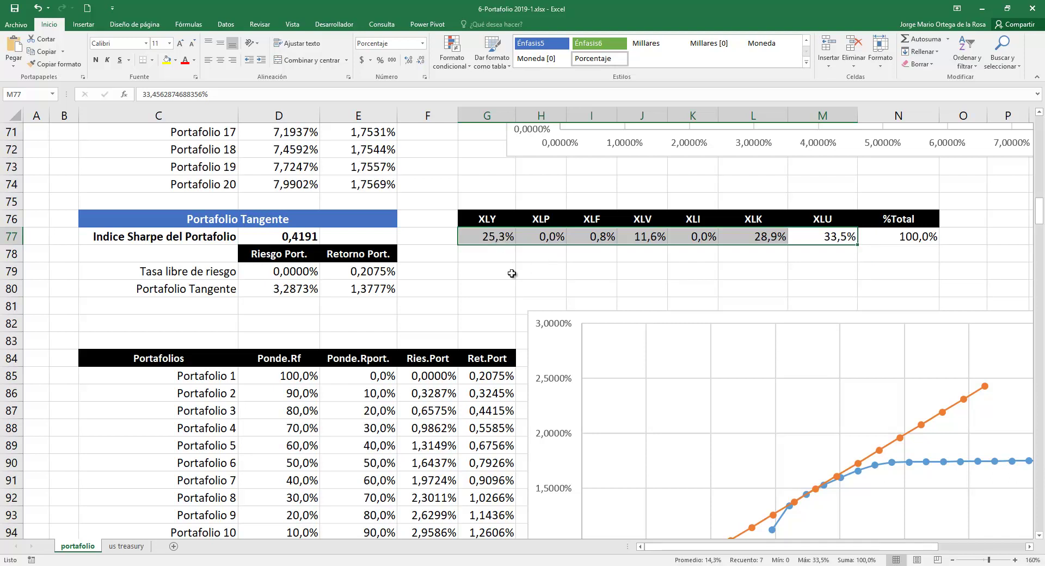
Step: Inspect the SUMAPRODUCTO portfolio return formula in cell D49
{"action": "scroll", "coordinate": [490, 275], "scroll_direction": "up", "scroll_amount": 2}
{"action": "scroll", "coordinate": [490, 275], "scroll_direction": "up", "scroll_amount": 5}
{"action": "scroll", "coordinate": [489, 275], "scroll_direction": "up", "scroll_amount": 3}
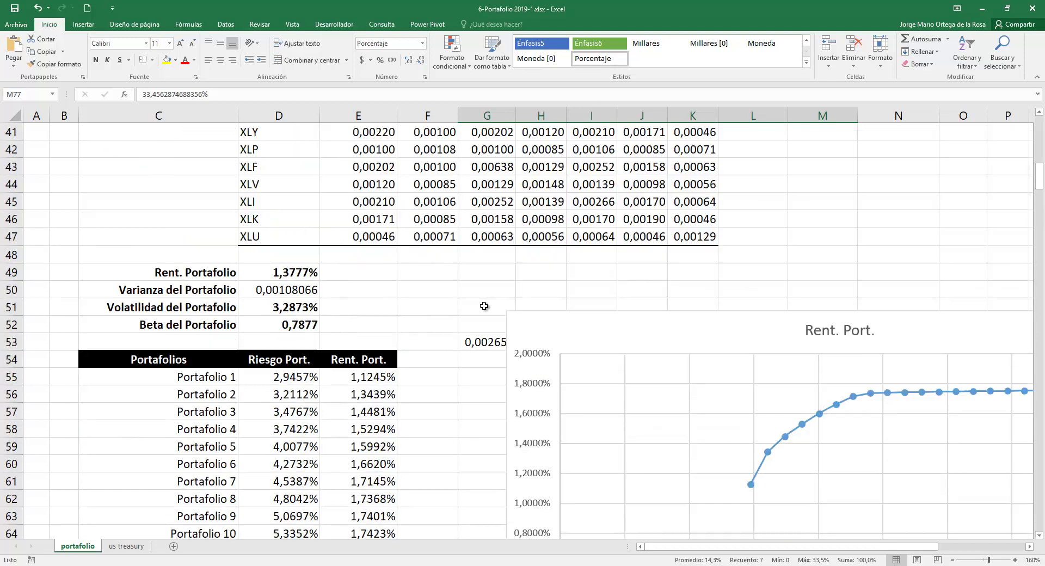
{"action": "left_click", "coordinate": [309, 267]}
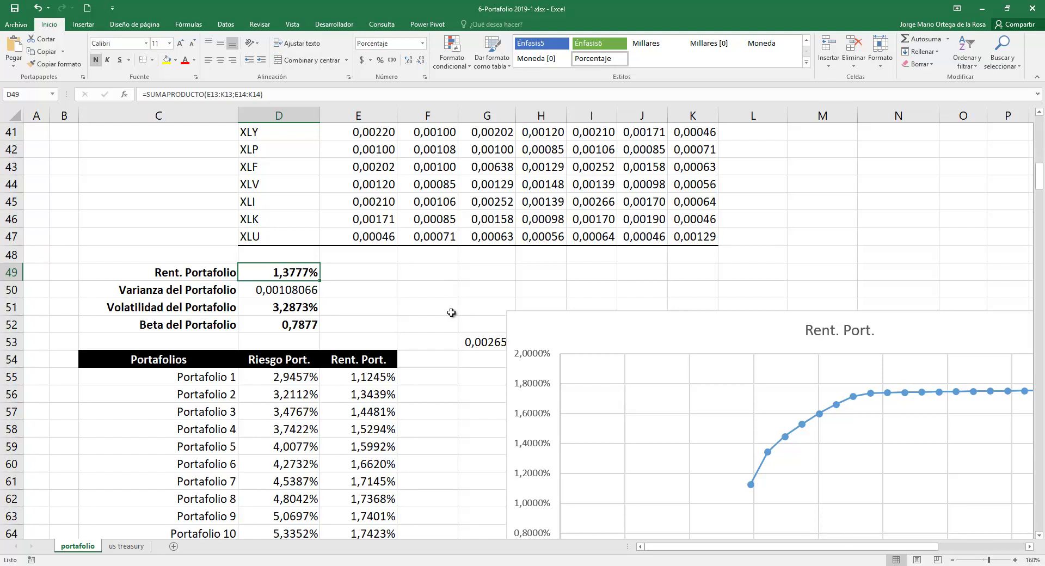
Step: Move the original Rent. Port. chart up and left, then return to the capital market line chart
{"action": "left_click_drag", "start_coordinate": [524, 314], "coordinate": [478, 303]}
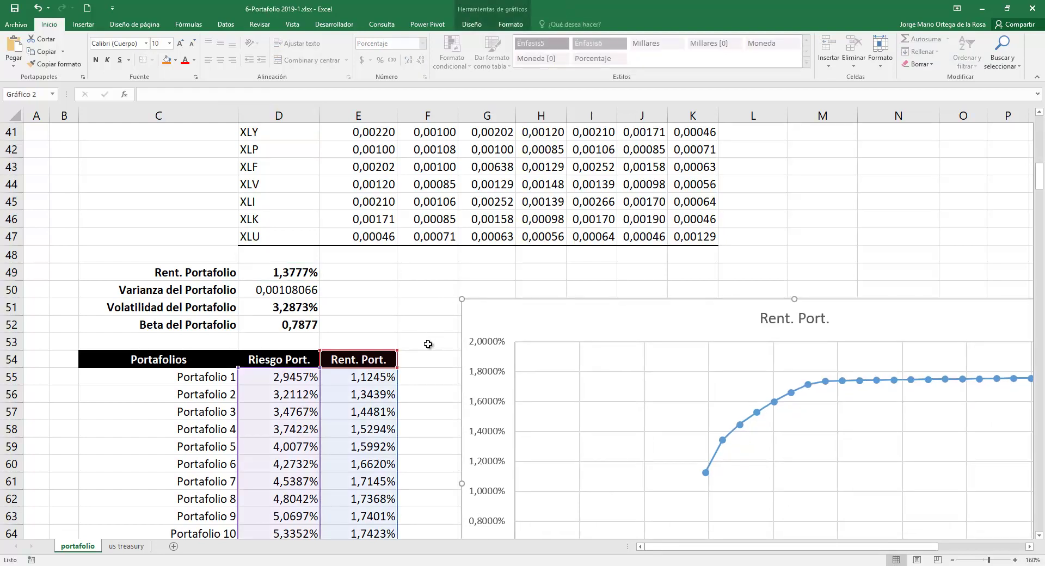
{"action": "scroll", "coordinate": [427, 342], "scroll_direction": "down", "scroll_amount": 2}
{"action": "scroll", "coordinate": [428, 344], "scroll_direction": "down", "scroll_amount": 2}
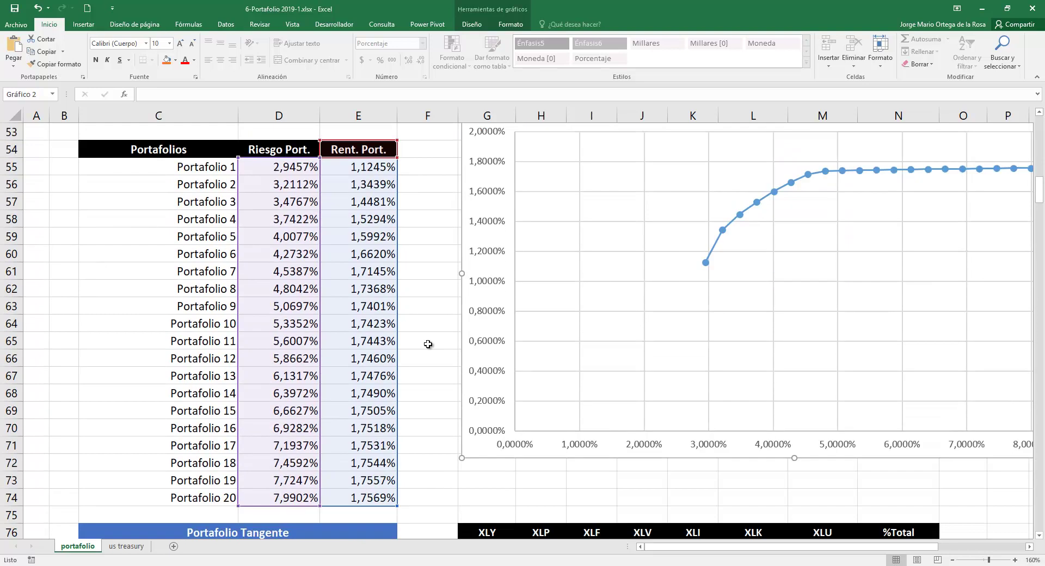
{"action": "scroll", "coordinate": [429, 344], "scroll_direction": "down", "scroll_amount": 3}
{"action": "scroll", "coordinate": [428, 344], "scroll_direction": "down", "scroll_amount": 2}
{"action": "scroll", "coordinate": [428, 344], "scroll_direction": "down", "scroll_amount": 2}
{"action": "scroll", "coordinate": [428, 344], "scroll_direction": "down", "scroll_amount": 2}
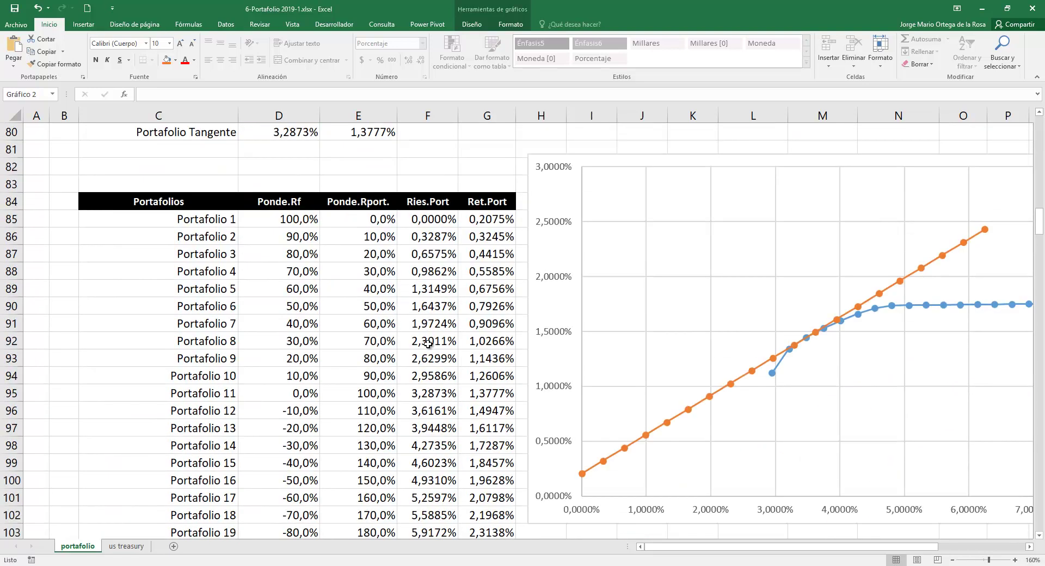